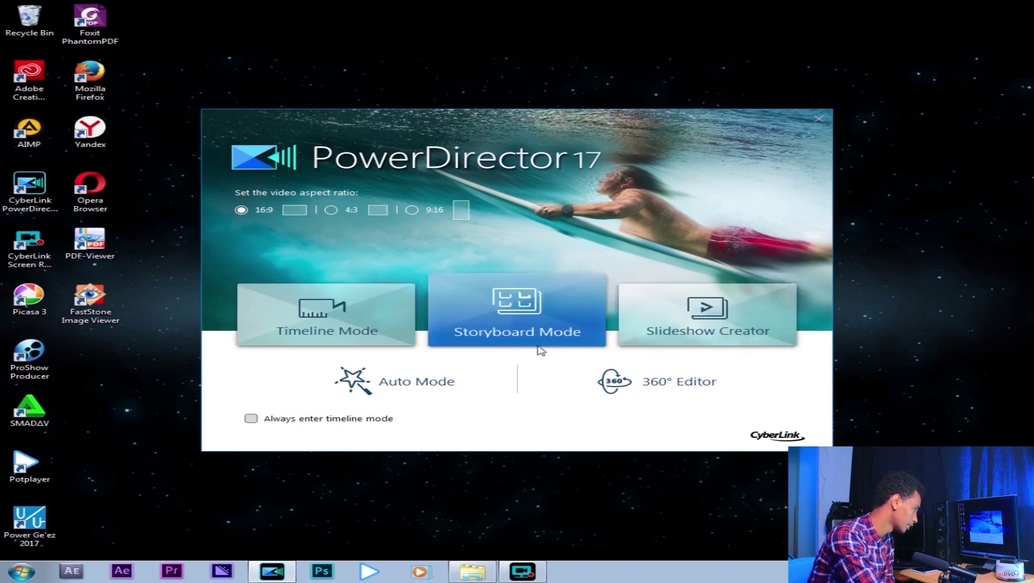
Start a 16:9 project in Timeline Mode and preview several of the sample media items in the library.
click(337, 329)
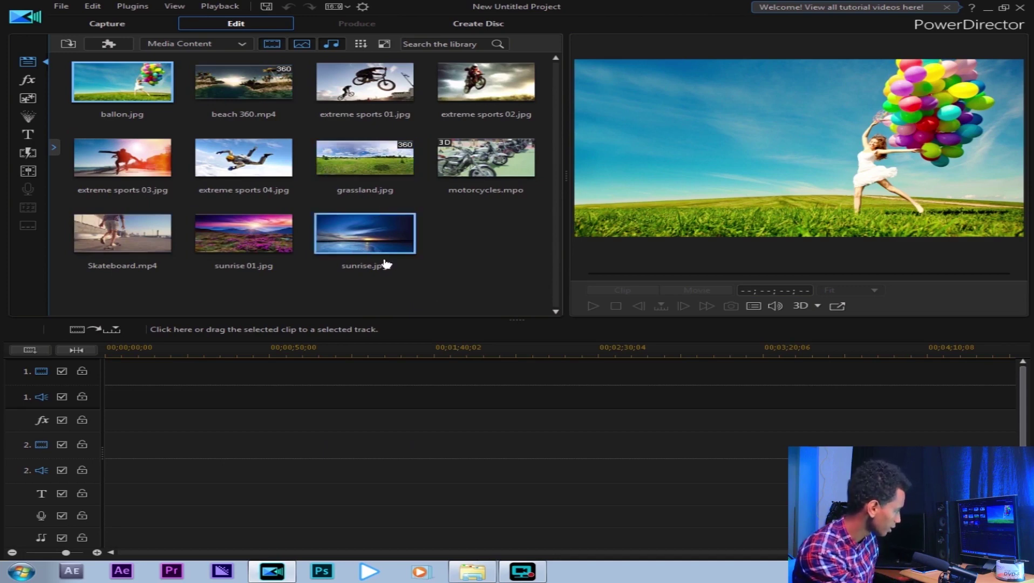
click(394, 280)
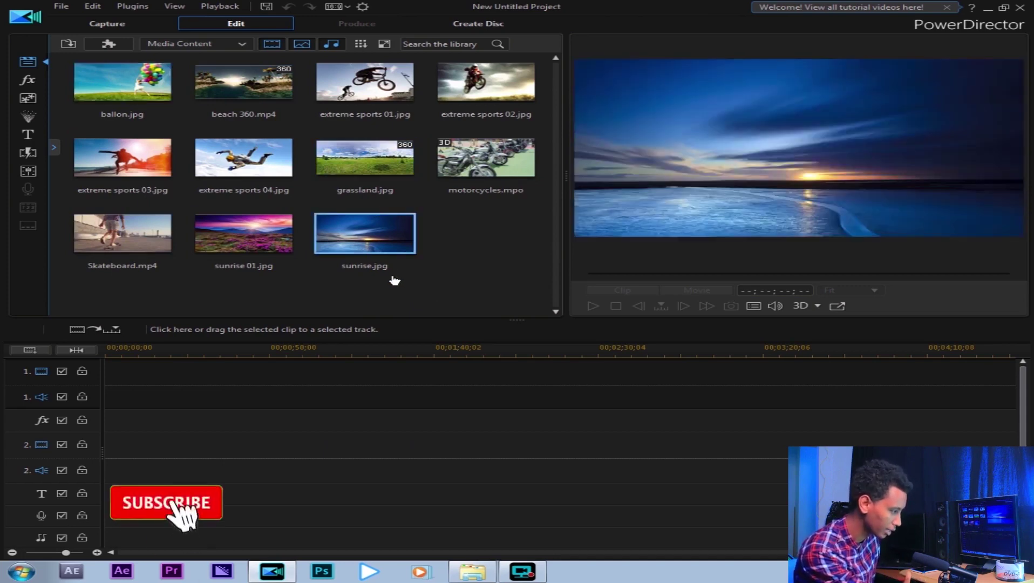
click(243, 233)
click(123, 233)
click(251, 162)
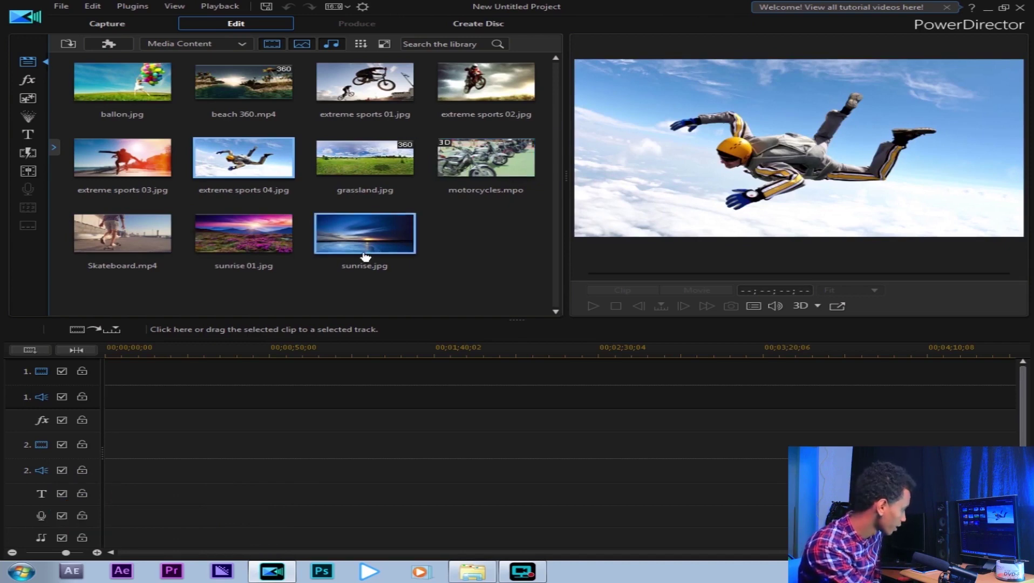
Remove all the sample media items from the library.
click(402, 287)
drag(522, 276, 144, 95)
right_click(147, 88)
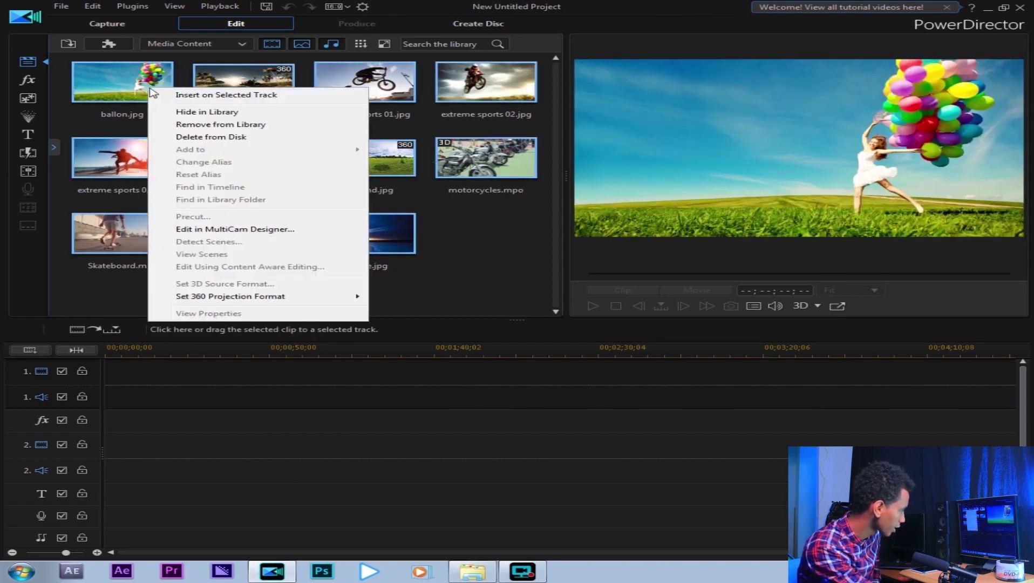
click(244, 130)
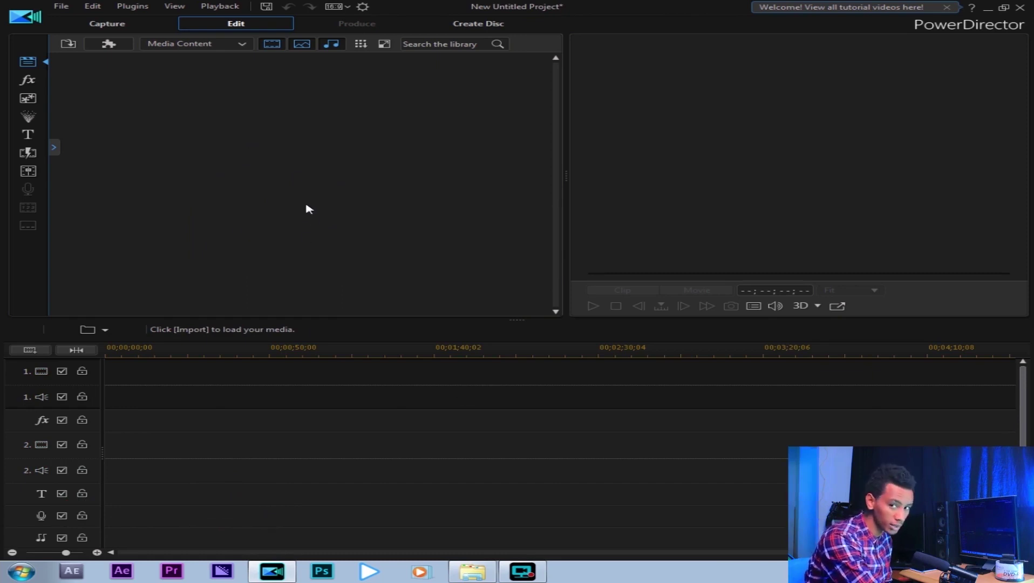
Start importing media files and browse to the My Project folder on New Volume (F:).
click(61, 6)
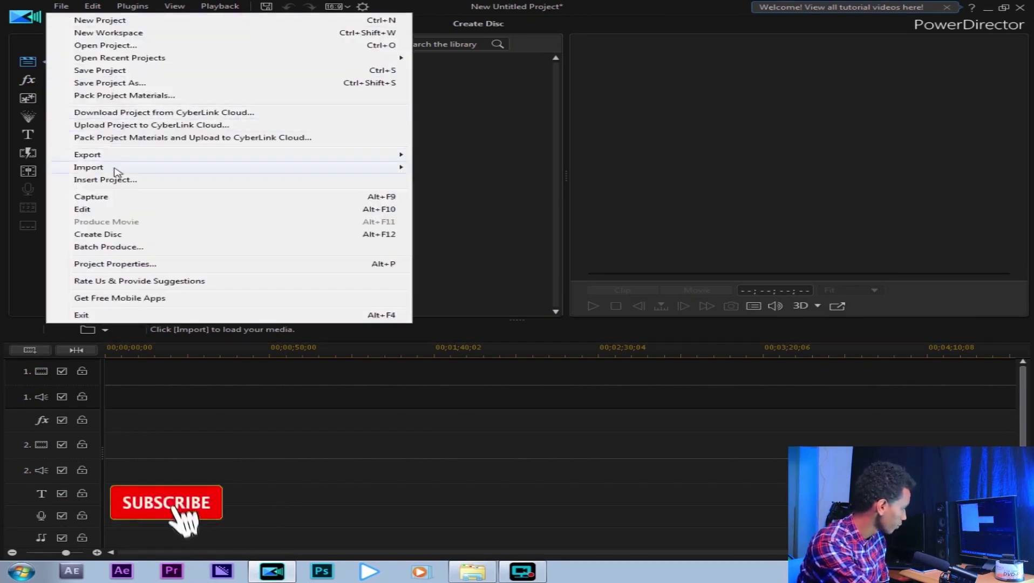
mouse_move(116, 167)
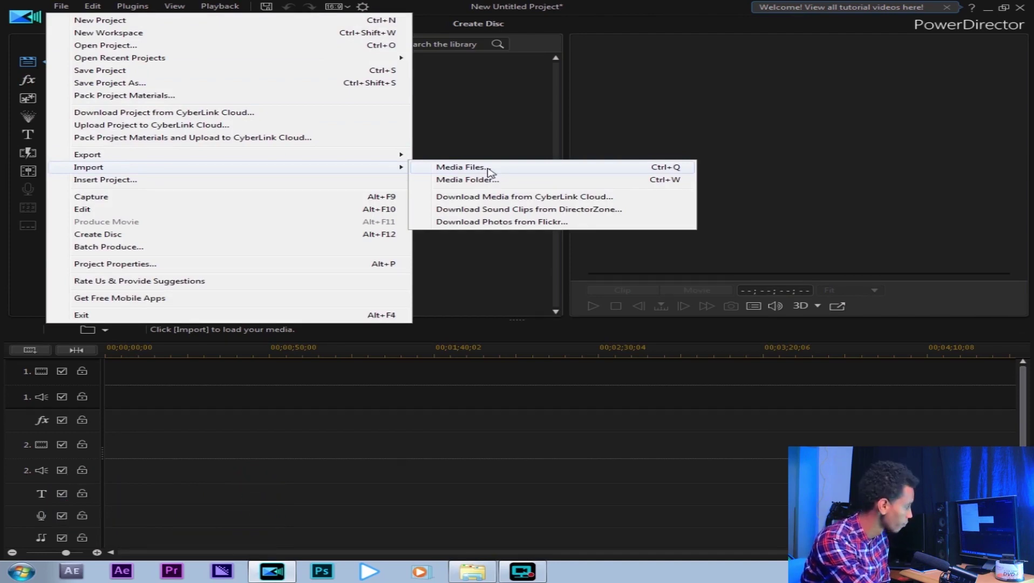
click(488, 171)
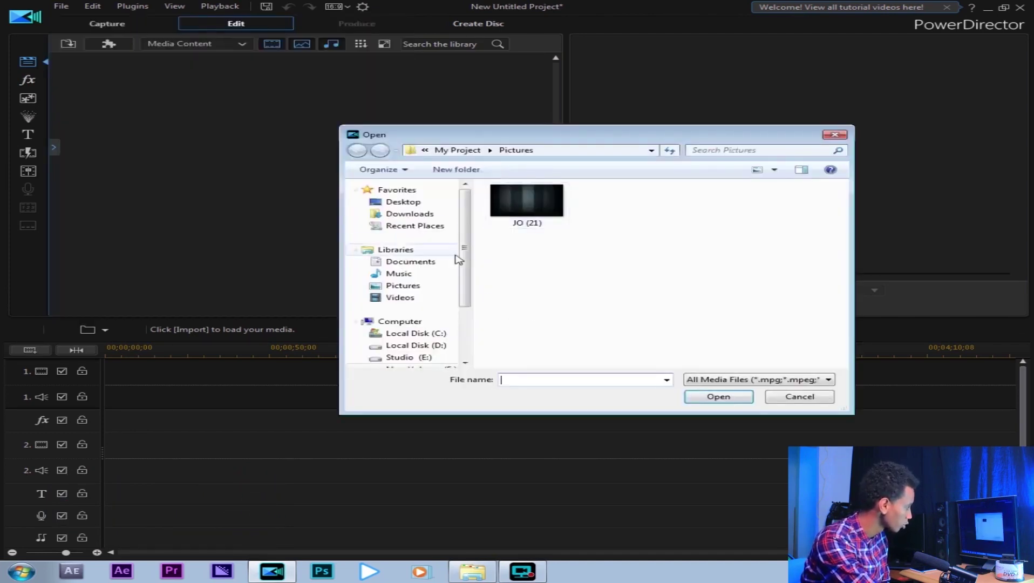
click(459, 153)
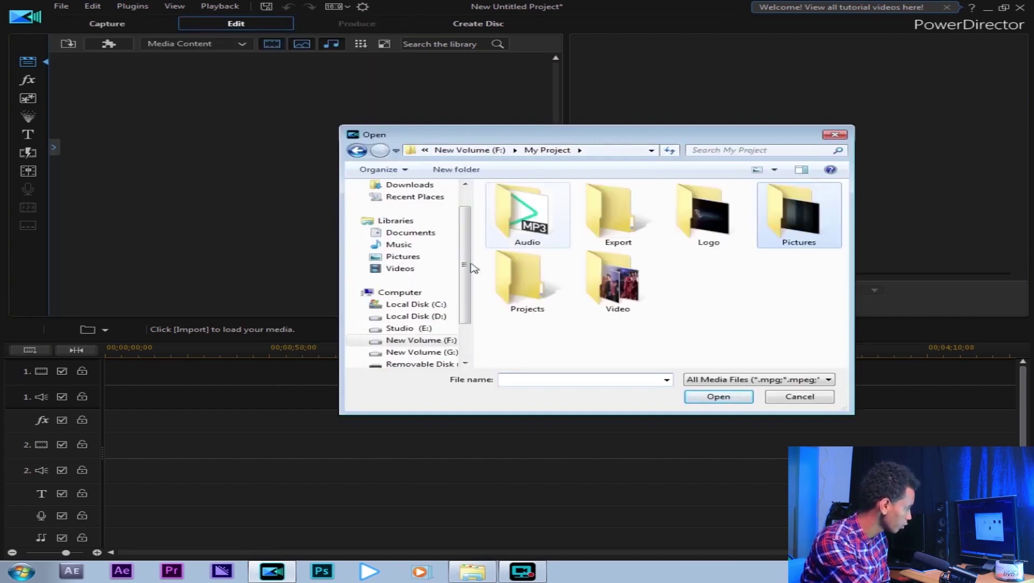
click(410, 294)
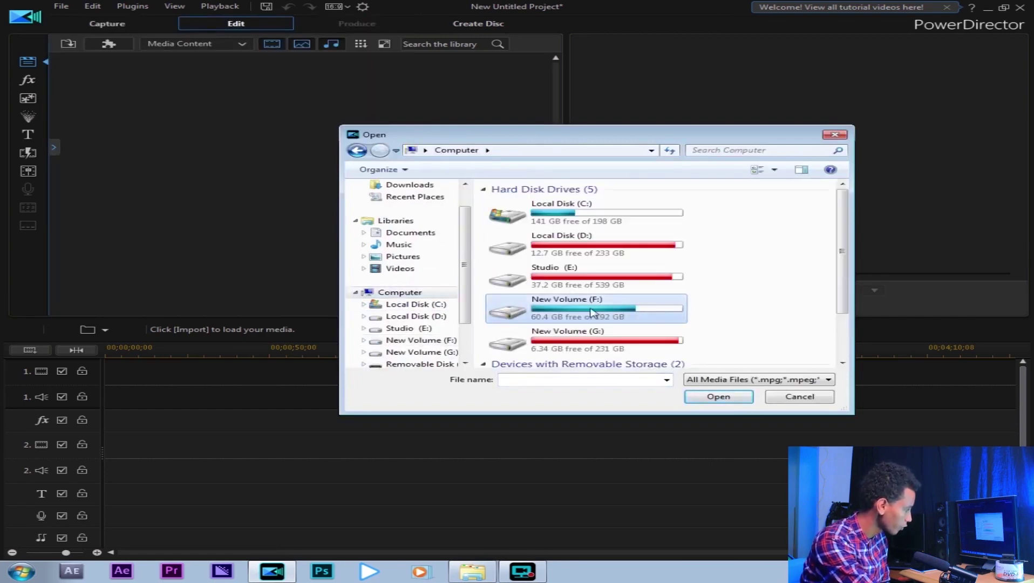
click(711, 400)
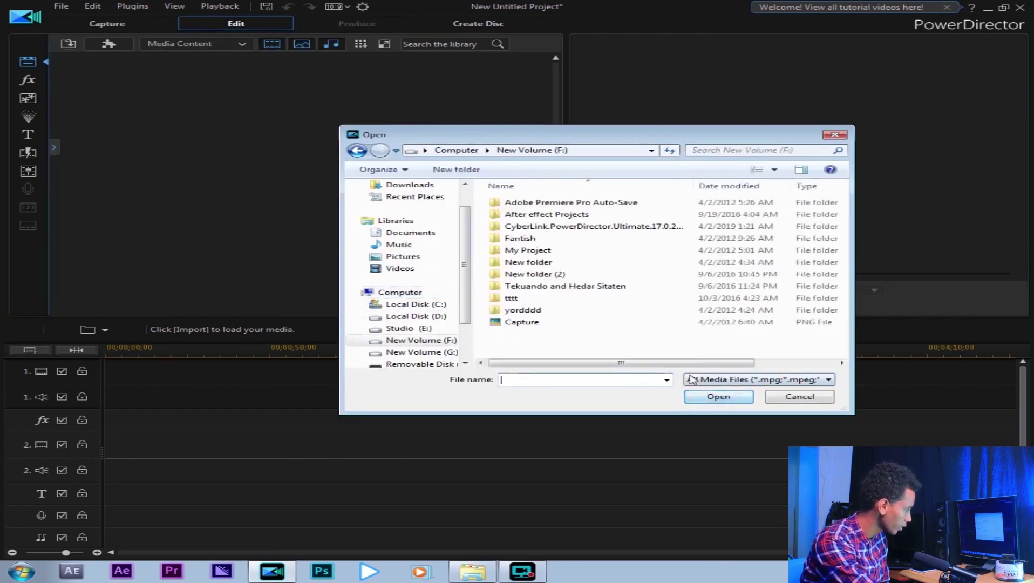
click(556, 252)
click(718, 397)
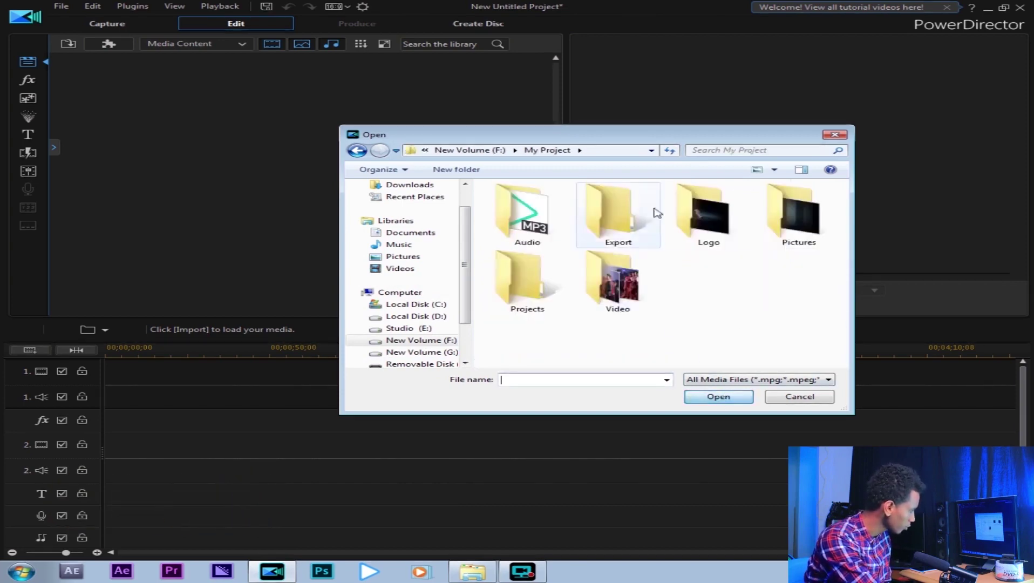
Import the videos MVI_6913, MVI_6914 and MVI_6916 from the Video folder into the media library.
drag(739, 140, 705, 117)
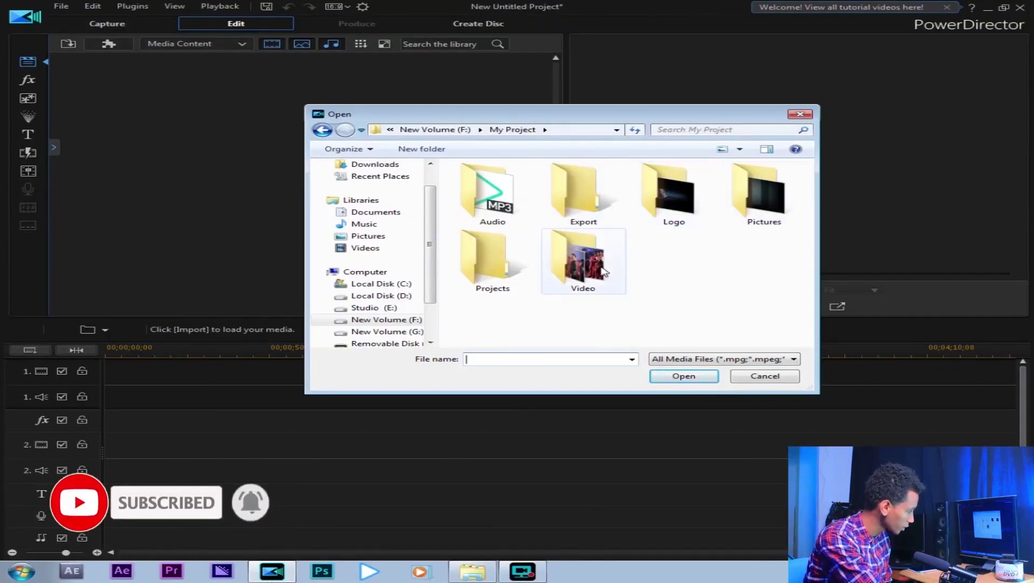
click(582, 267)
click(683, 374)
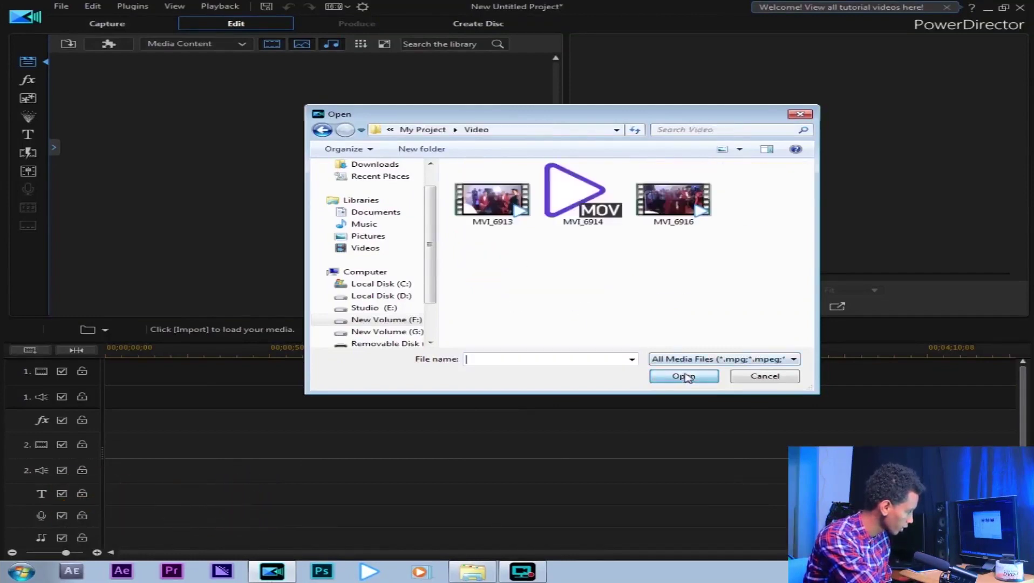
drag(482, 239, 712, 165)
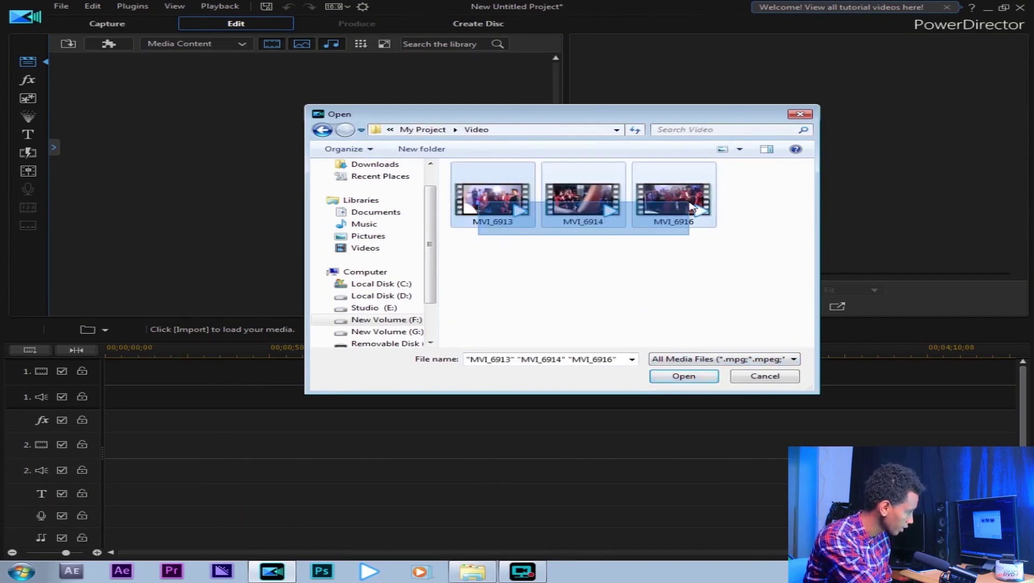
click(688, 378)
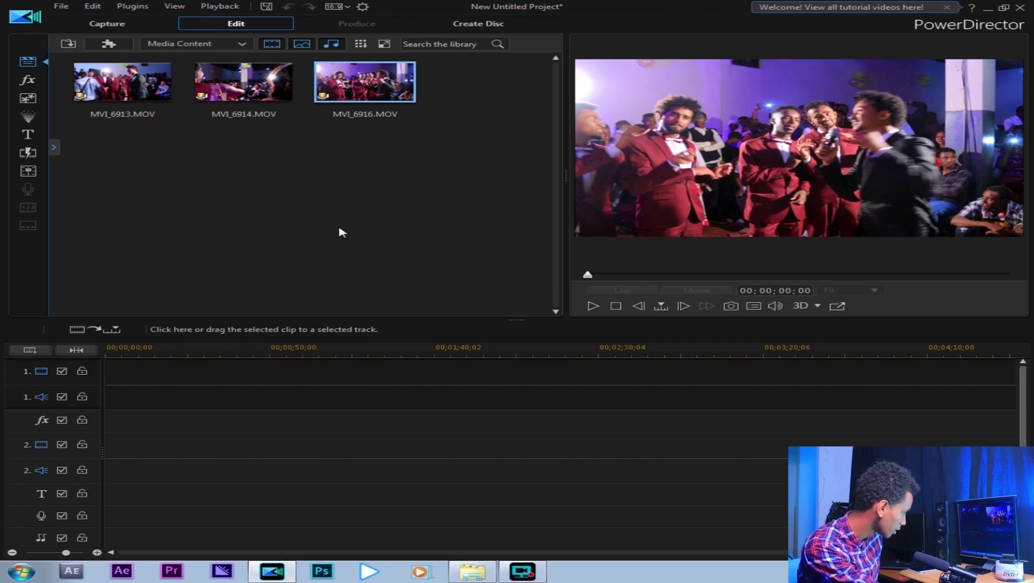
Import the gc final_1 video from the Logo folder inside My Project into the media library.
click(61, 6)
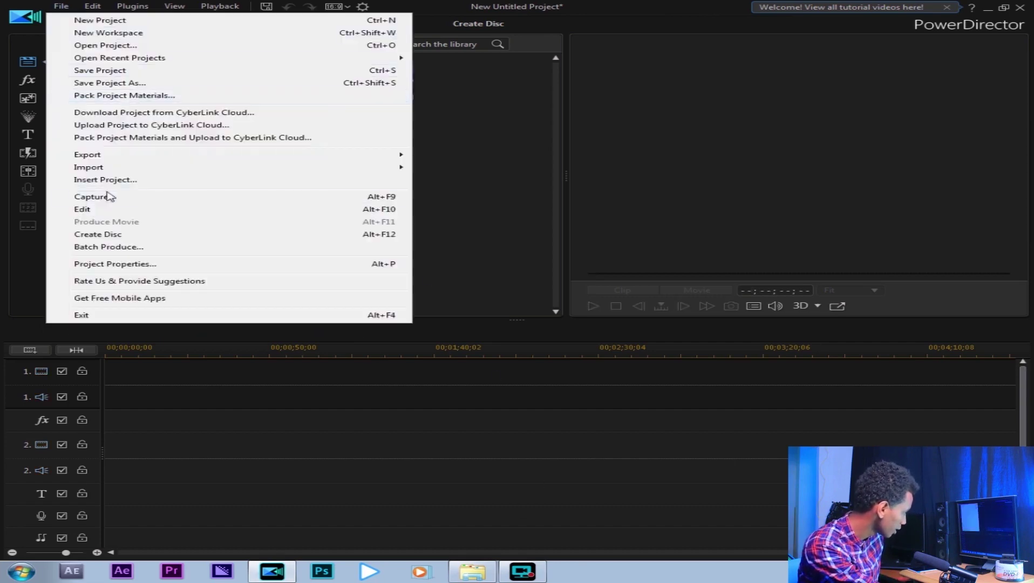
click(429, 201)
right_click(332, 166)
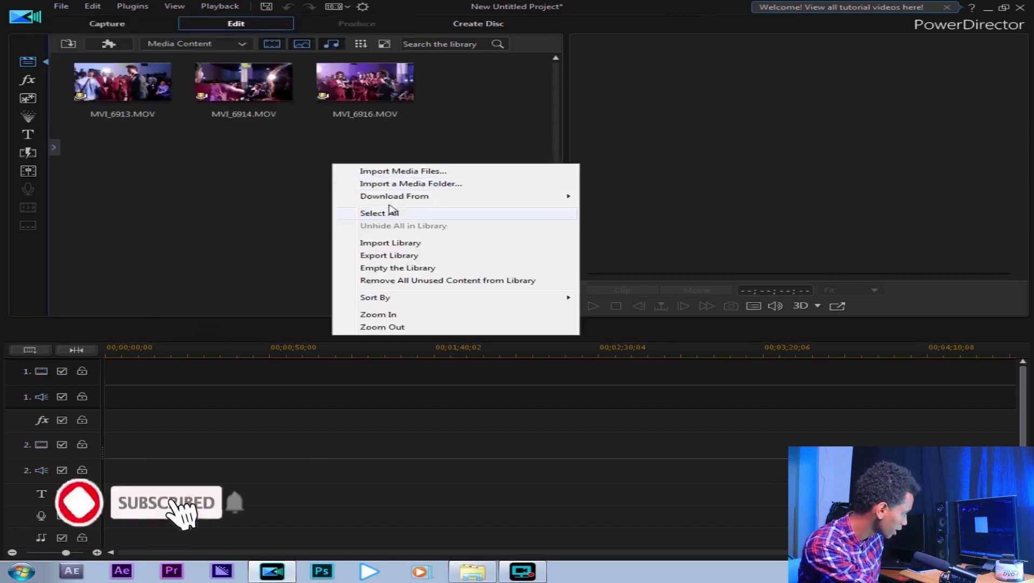
click(414, 172)
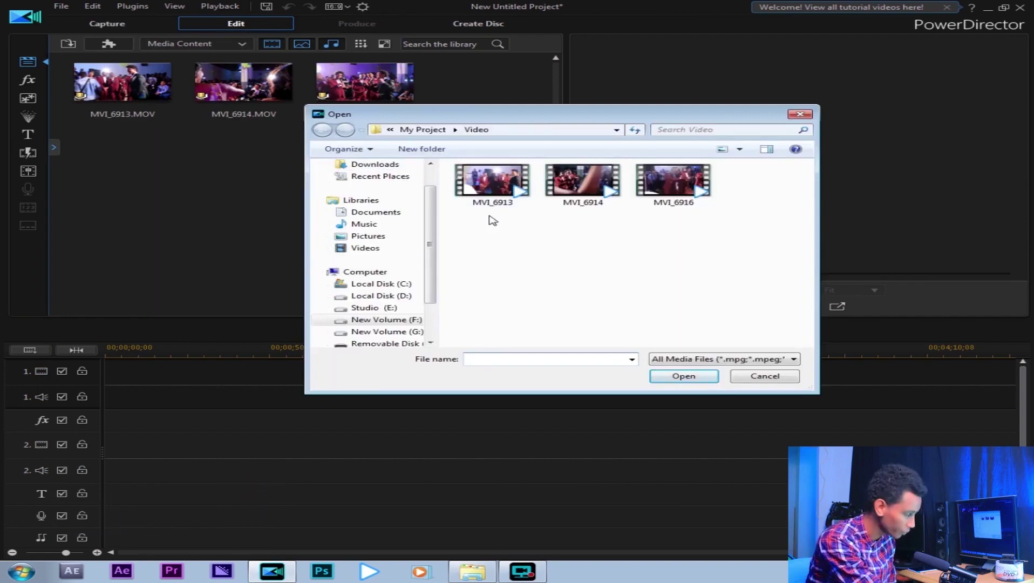
click(423, 130)
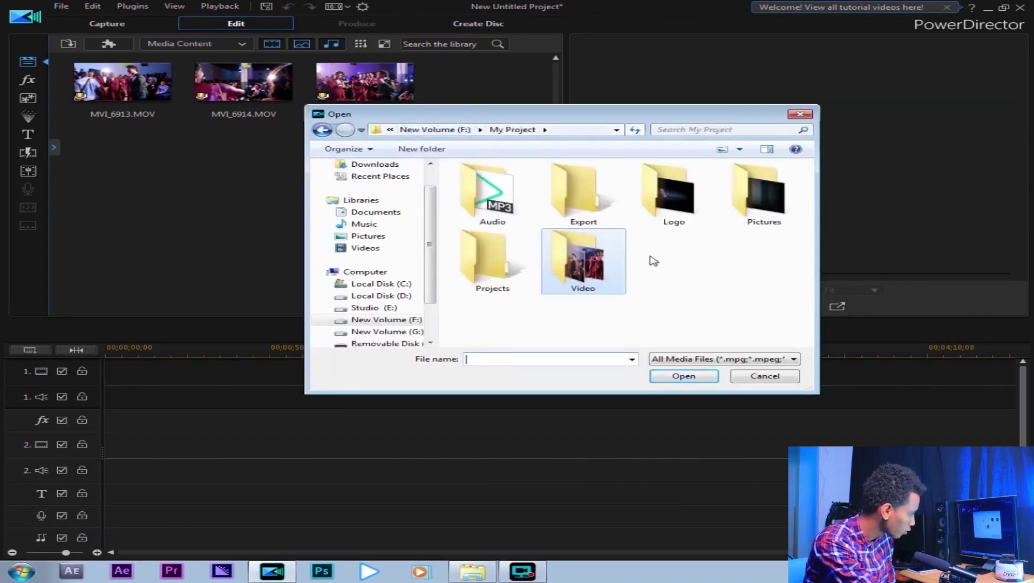
click(660, 217)
double_click(659, 221)
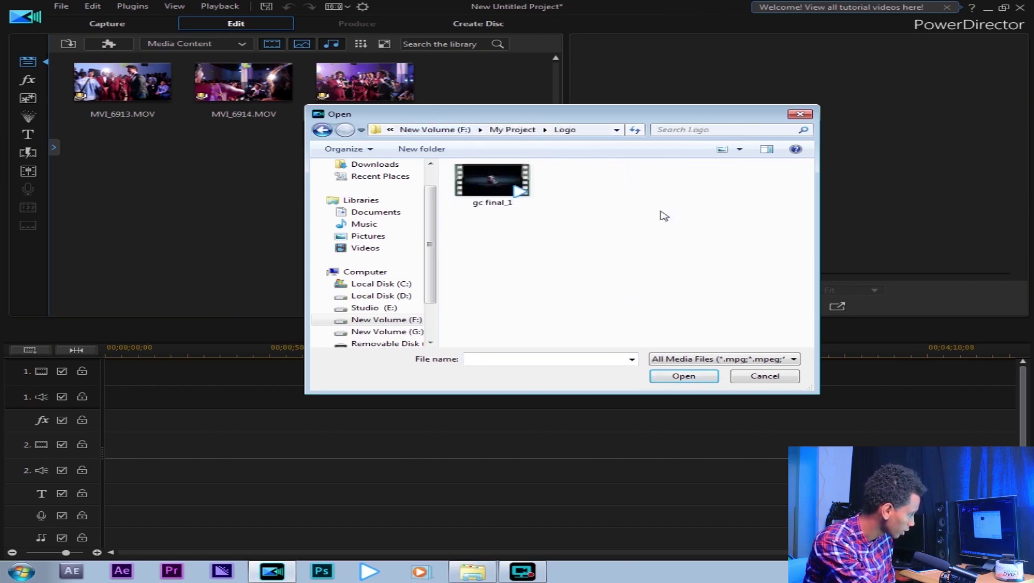
click(488, 205)
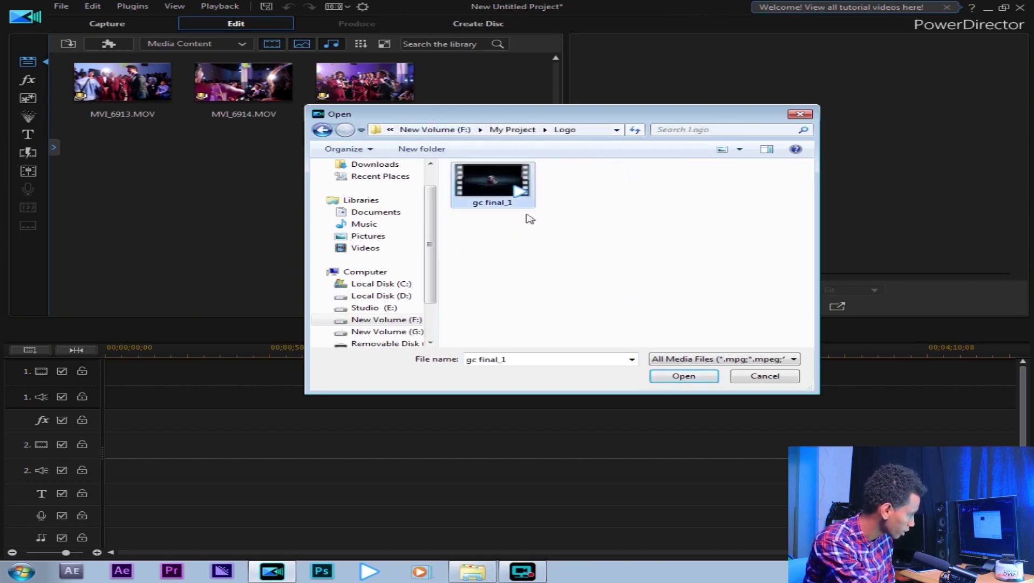
click(684, 376)
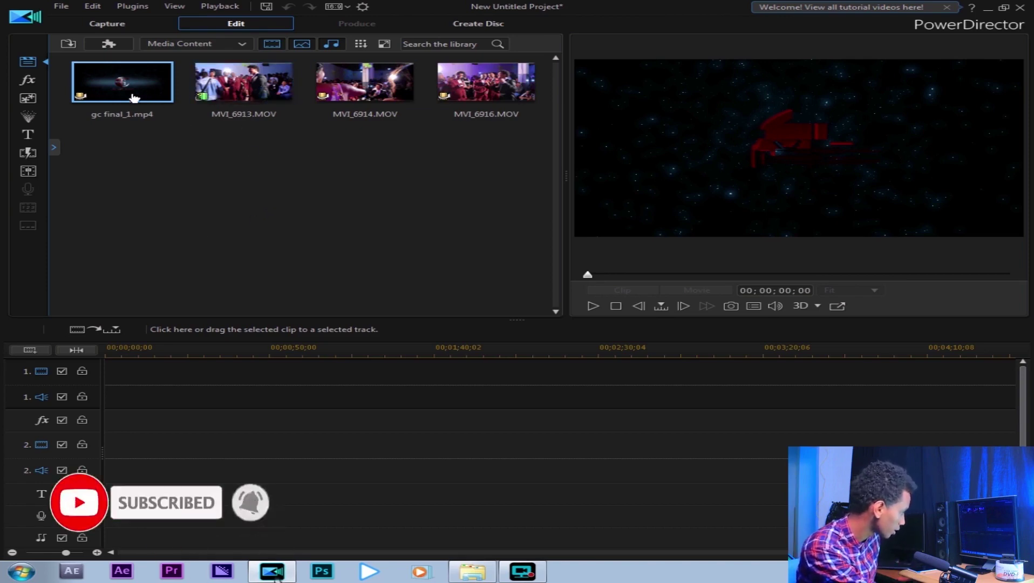
Place gc final_1.mp4 at the start of video track 1 and play part of it in the preview.
drag(153, 95, 134, 363)
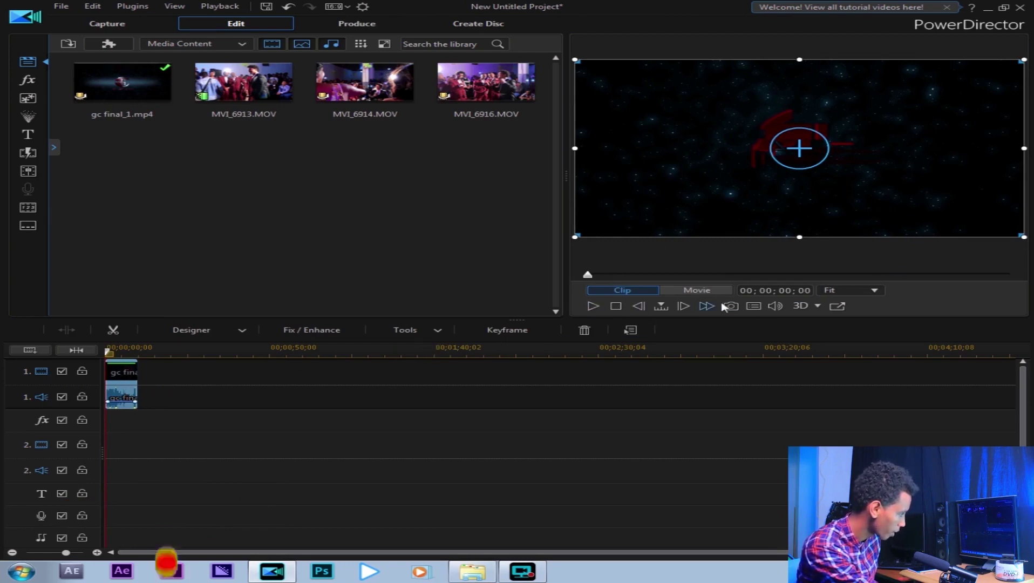
click(594, 306)
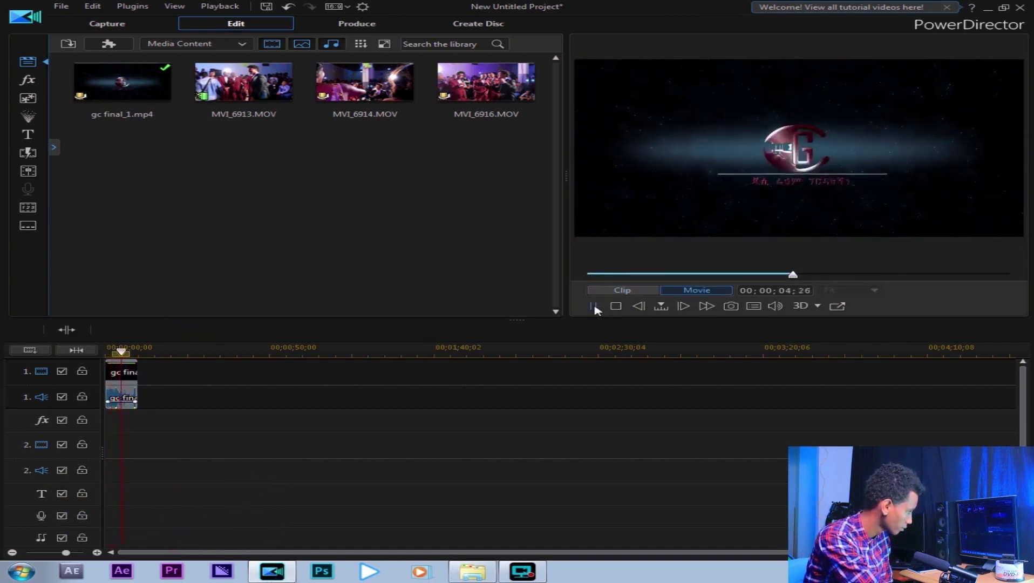
click(594, 306)
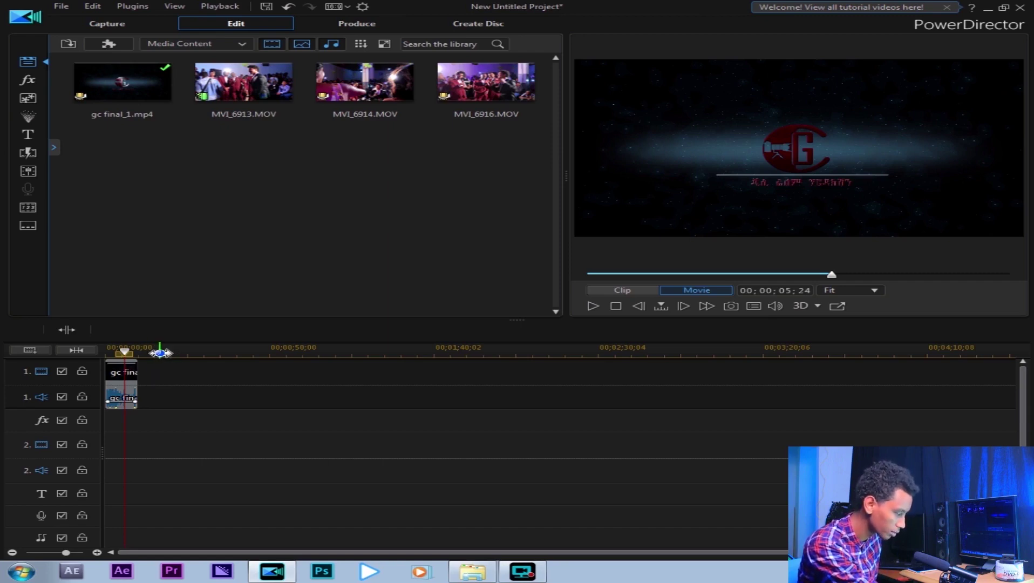
Enlarge the timeline scale and scrub through the gc final_1 clip to about 00;00;08;15.
drag(160, 353, 327, 353)
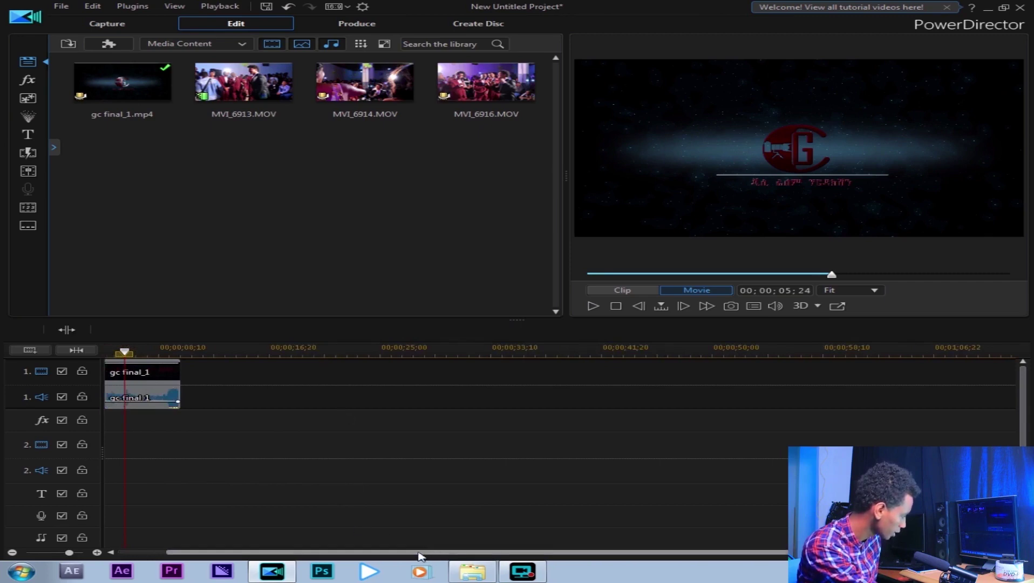
drag(456, 555, 383, 556)
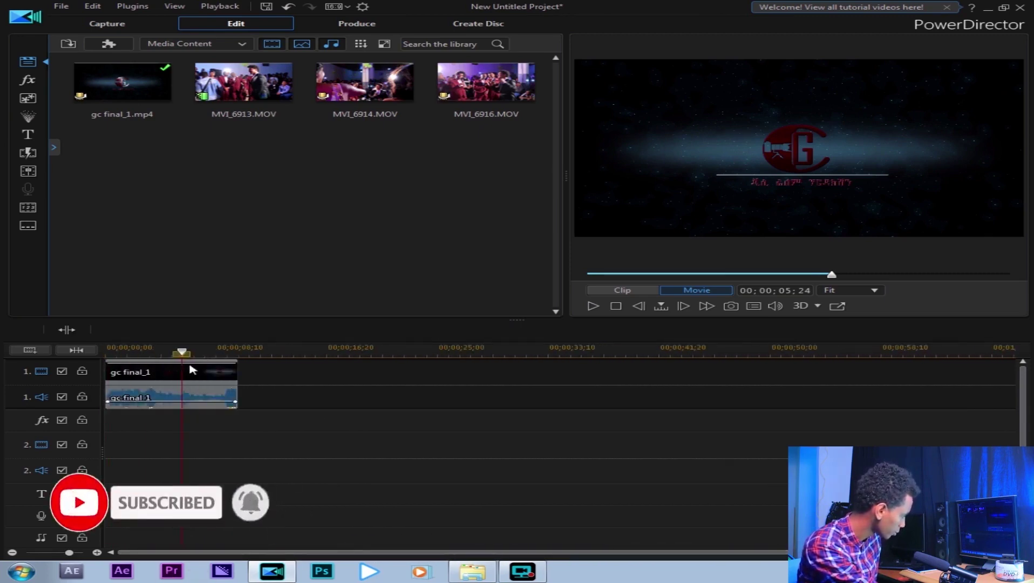
mouse_move(181, 351)
mouse_down()
mouse_move(143, 353)
mouse_move(196, 354)
mouse_up()
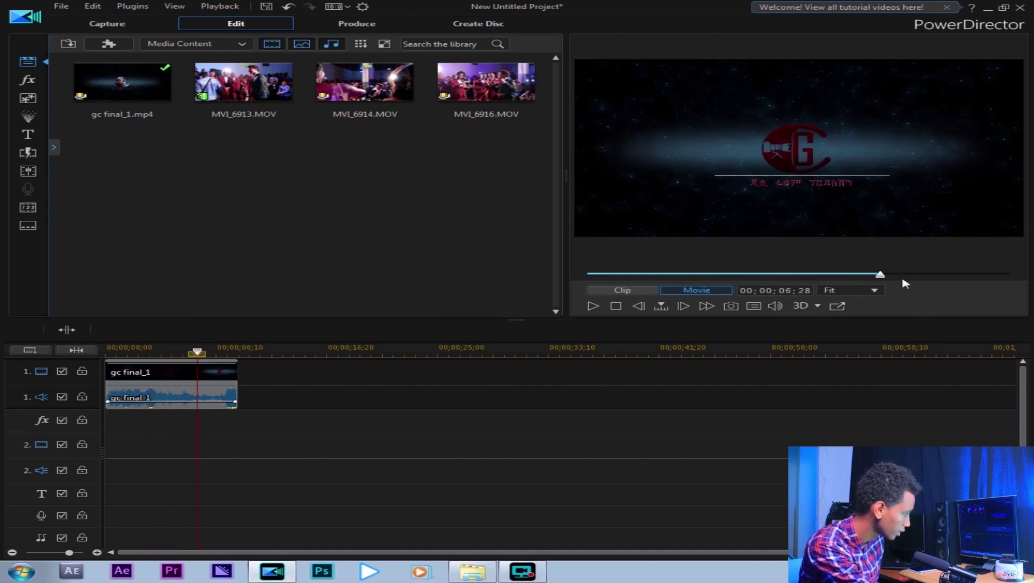
drag(881, 279, 946, 273)
click(232, 379)
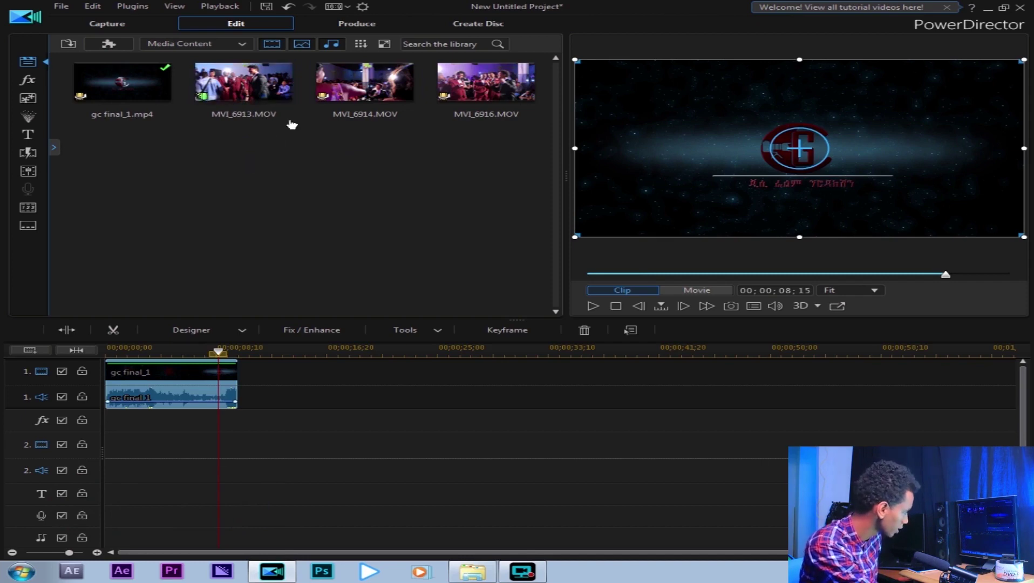
drag(248, 97, 244, 373)
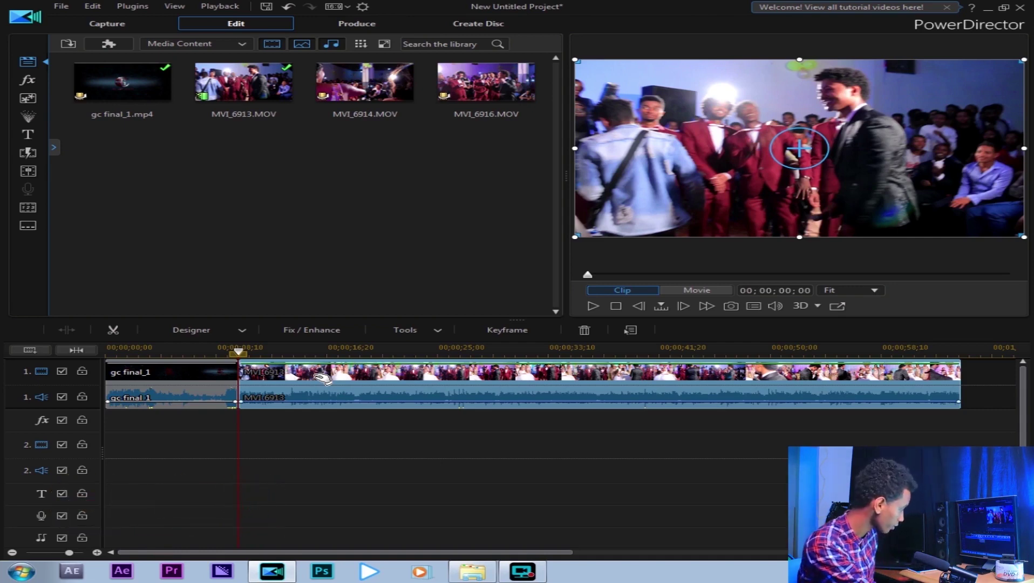
click(274, 432)
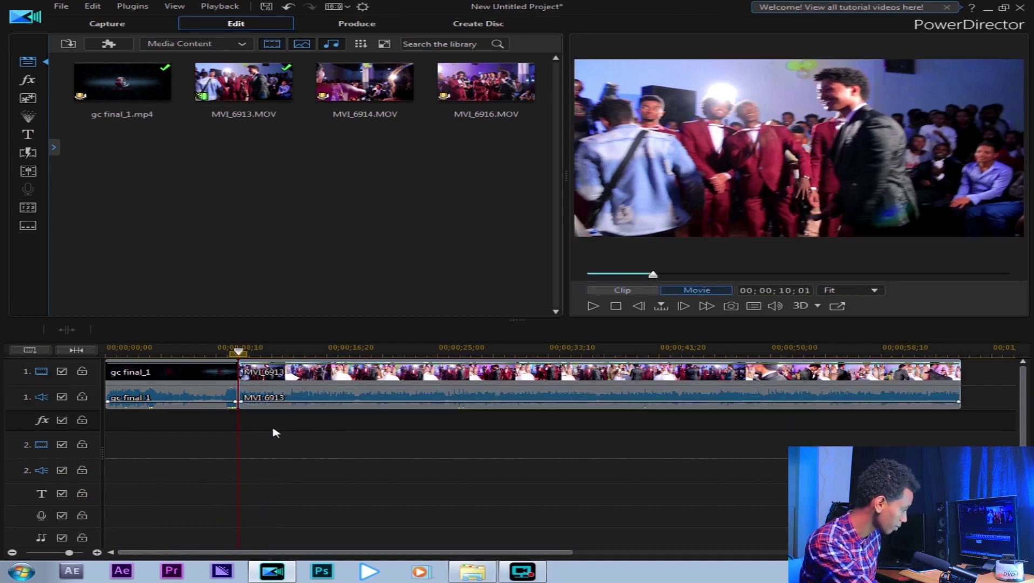
click(410, 385)
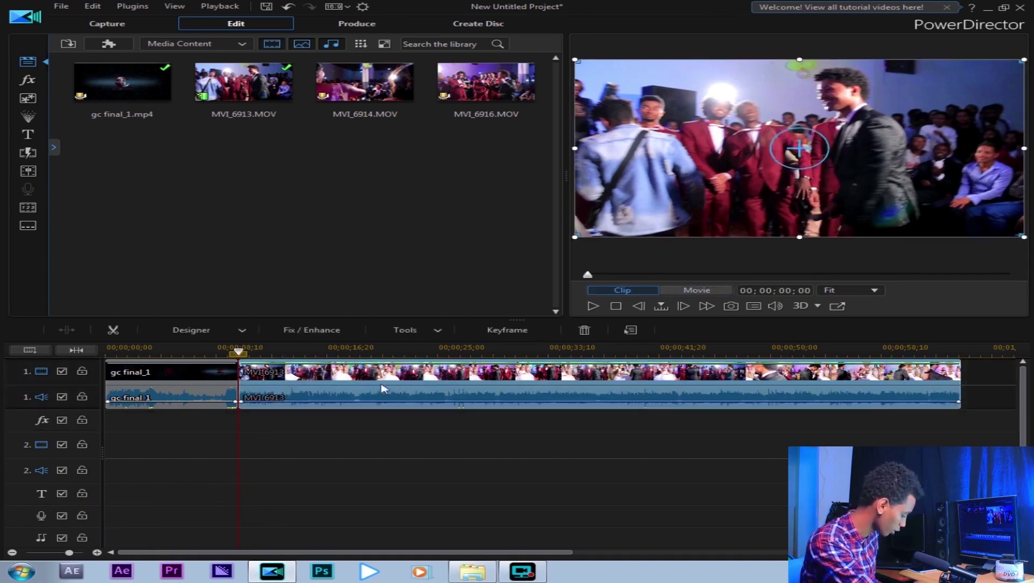
click(585, 331)
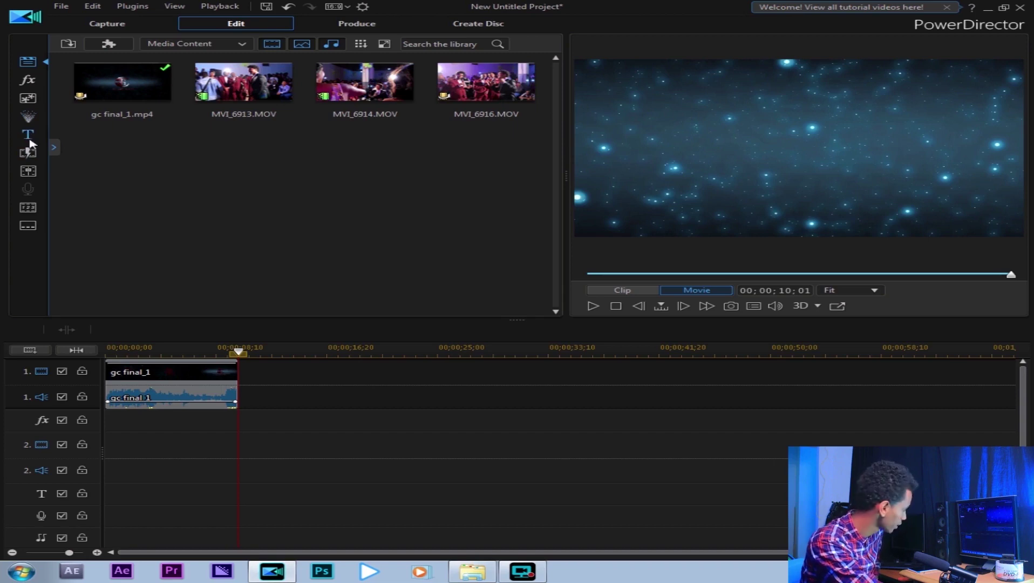
Place the Default text title directly after gc final_1 on video track 1 and open it in the Title Designer.
click(29, 138)
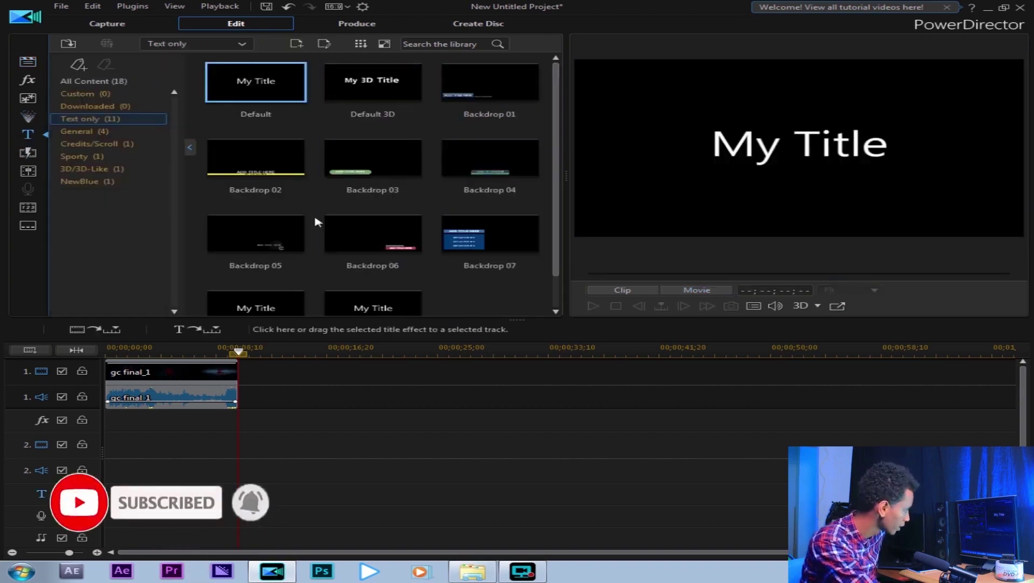
drag(285, 86, 232, 371)
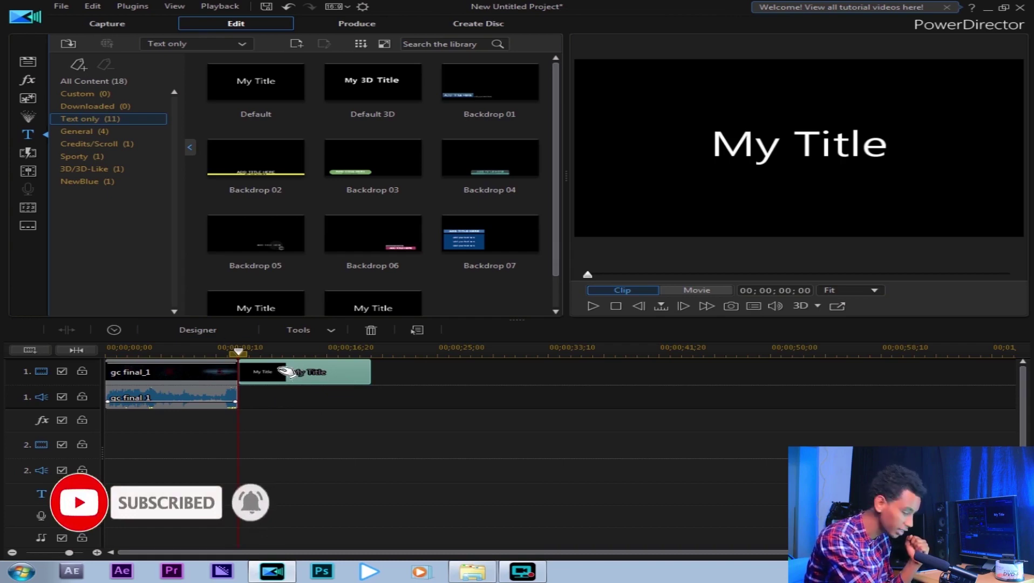
click(220, 334)
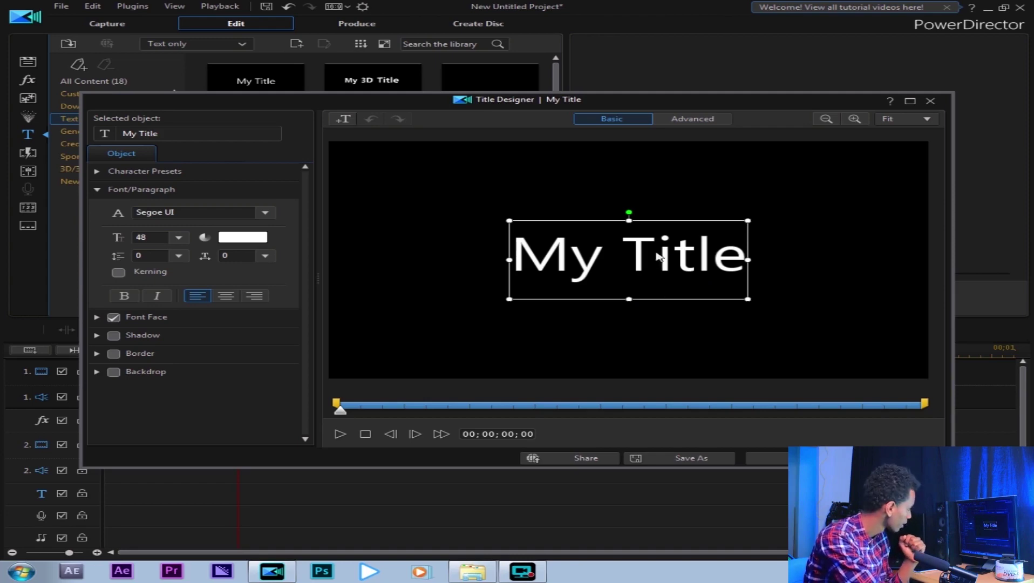
Start editing the My Title text and switch the keyboard input language to Amharic (Ethiopia).
double_click(621, 265)
drag(747, 259, 510, 259)
click(635, 291)
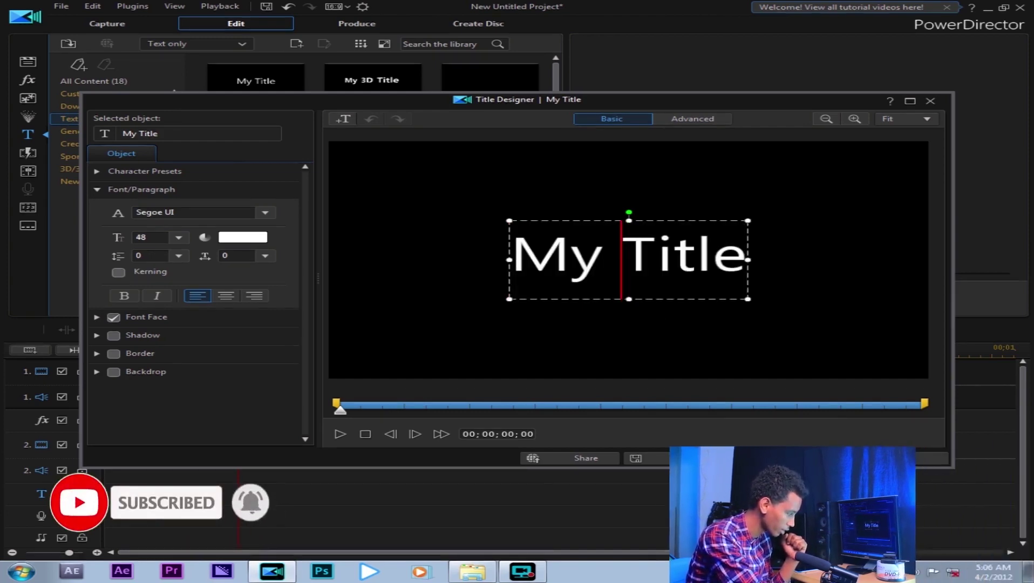
click(871, 571)
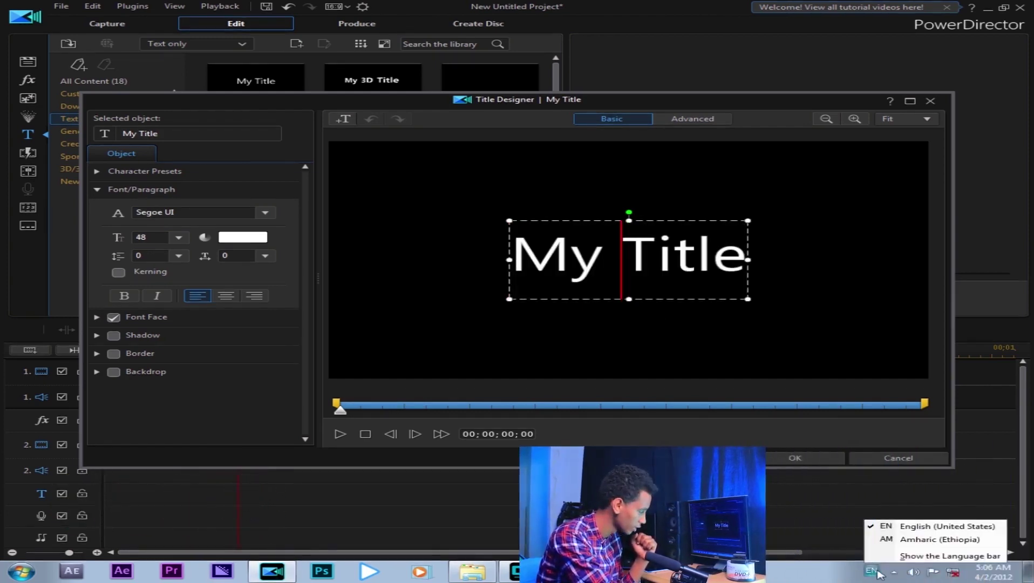
click(939, 539)
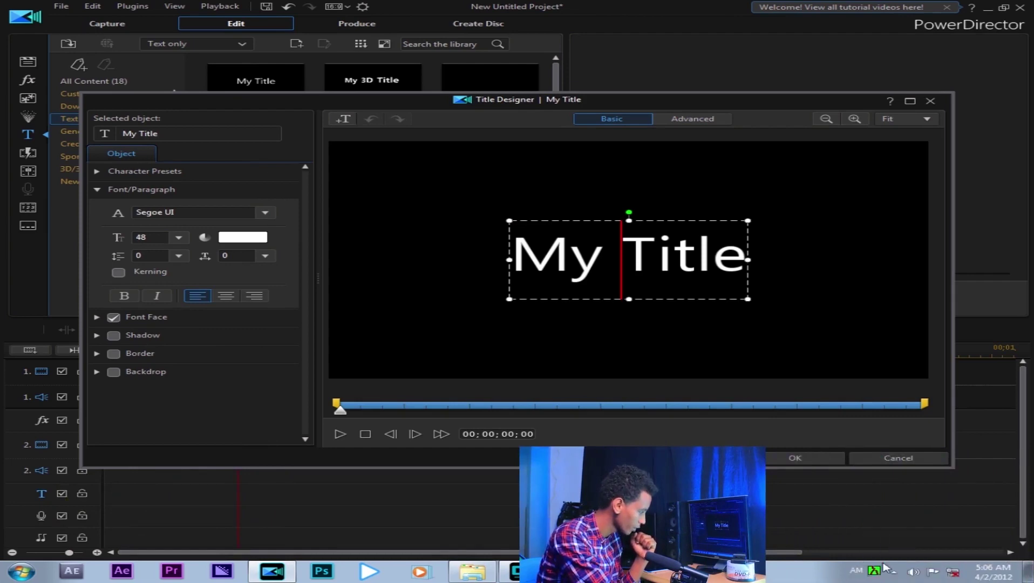
Set the font of the whole My Title text to Power Geez Unicode2.
click(689, 267)
drag(744, 266, 513, 271)
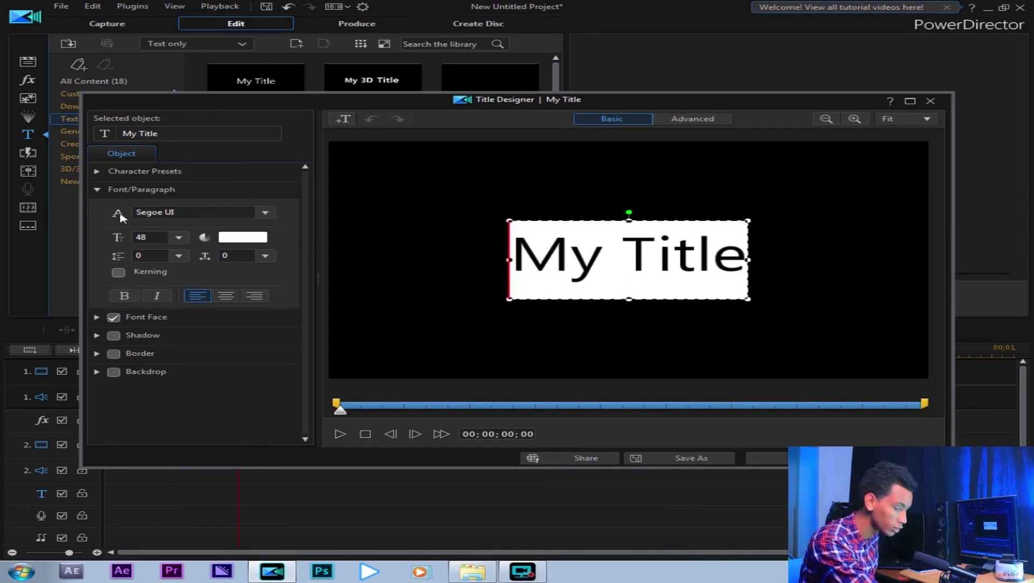
click(265, 212)
scroll(205, 324, down, 2)
scroll(217, 338, down, 3)
scroll(218, 337, up, 8)
scroll(218, 323, up, 4)
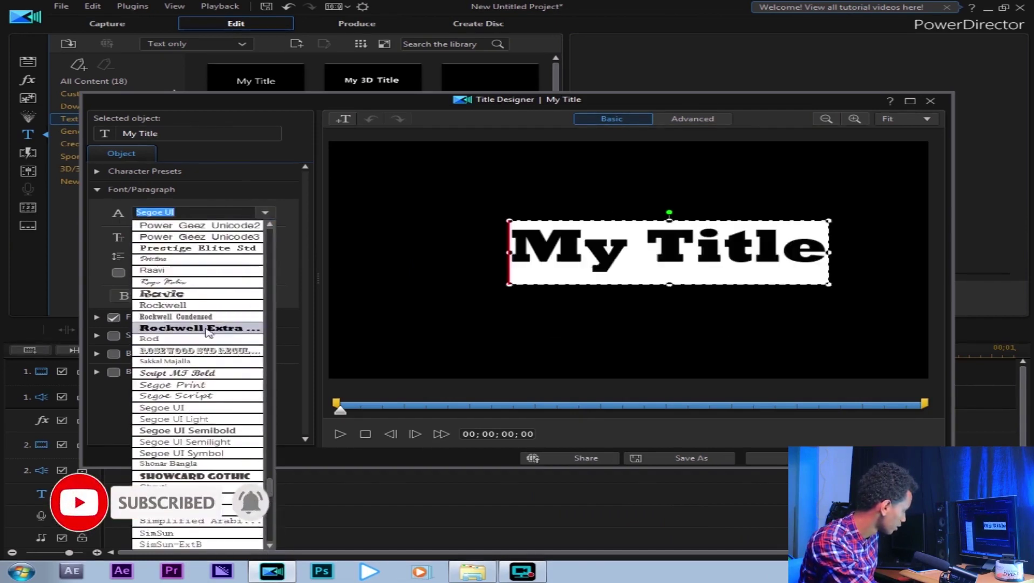
click(222, 233)
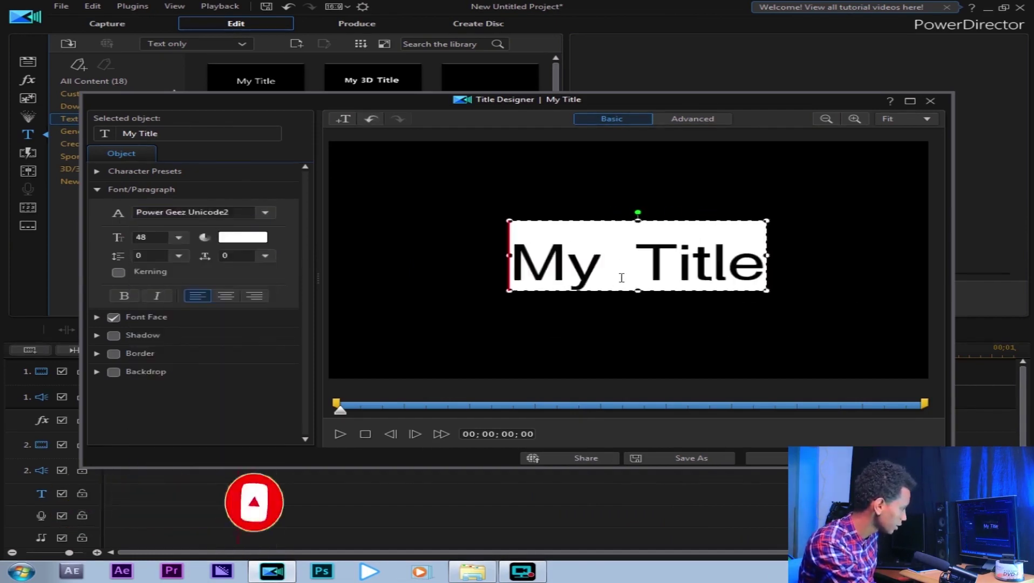
Replace the My Title text with "ልዩ የሰርግ ፕሮግራም".
click(634, 264)
drag(759, 265, 536, 265)
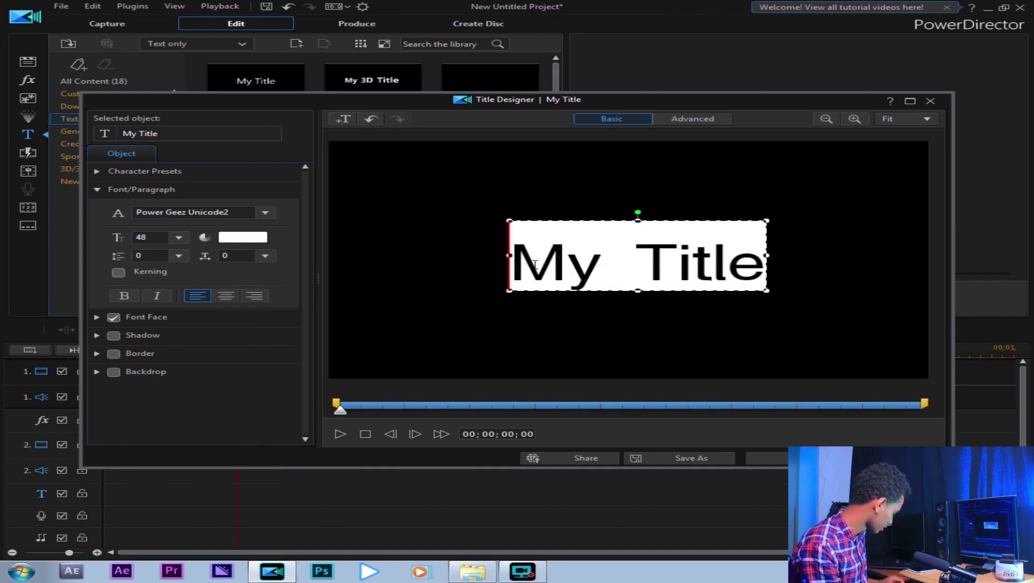
text(ልዩ Y)
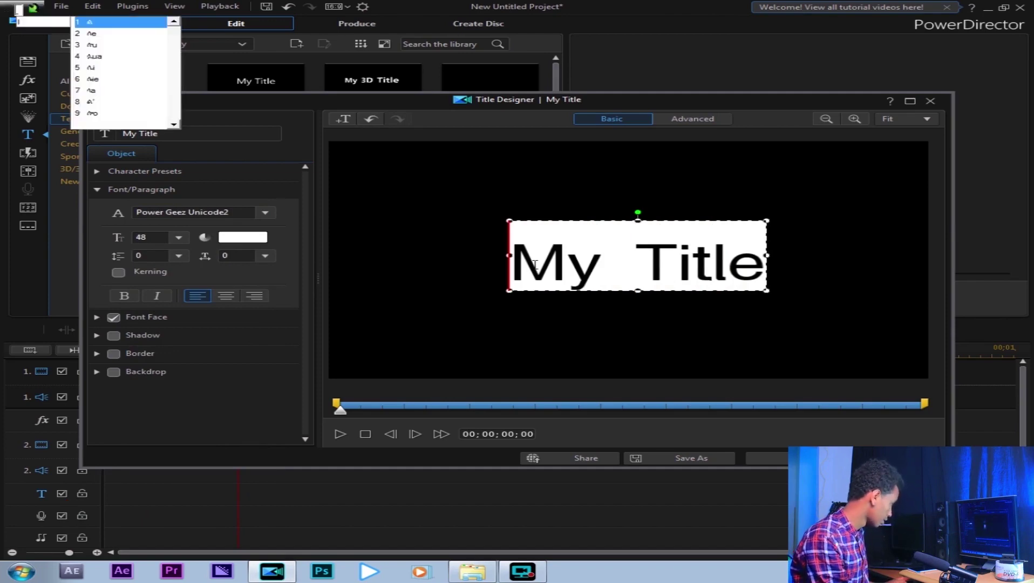
text(የሰርግ ፕሮግራም)
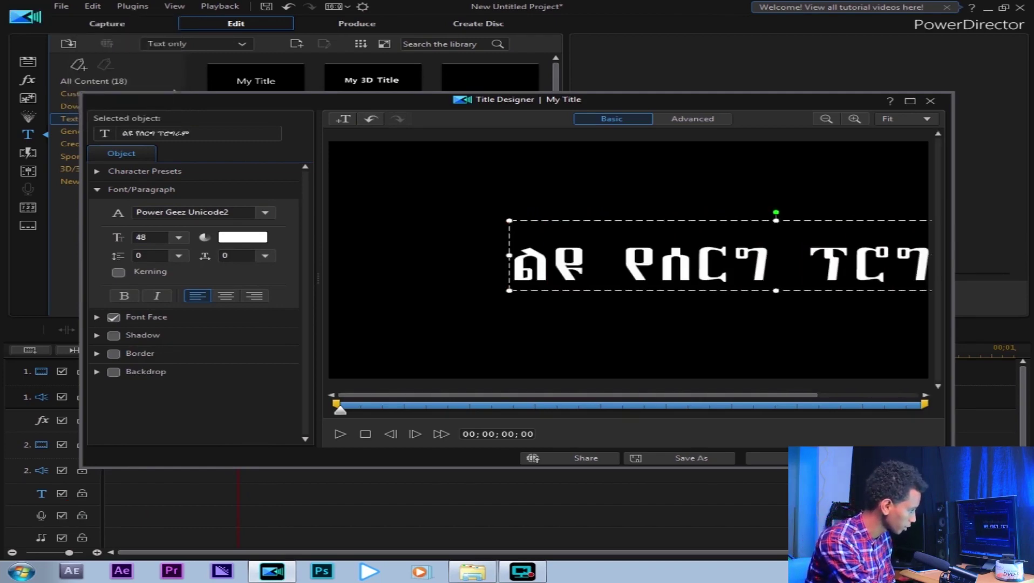
Shrink the title's text box to less than half its width and center it in the frame.
drag(848, 220, 725, 222)
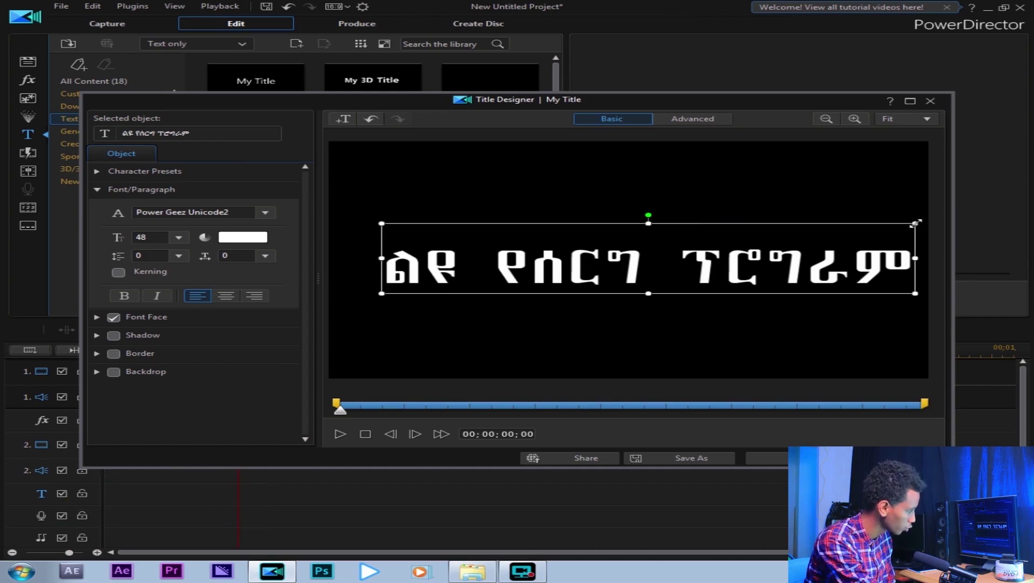
drag(913, 293, 625, 256)
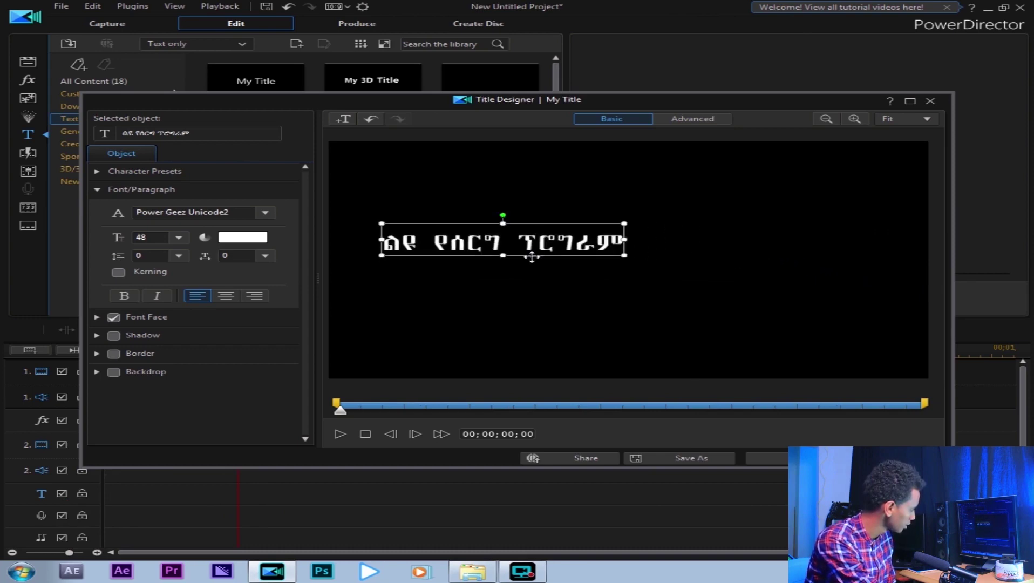
drag(550, 220, 674, 240)
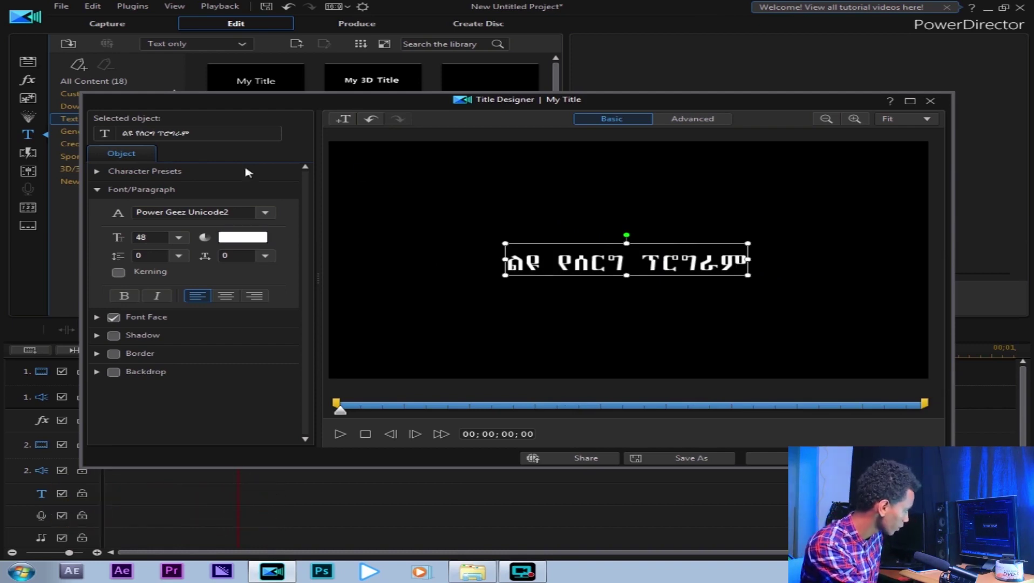
Switch the Title Designer to Advanced mode and browse the starting effects for the title.
click(695, 122)
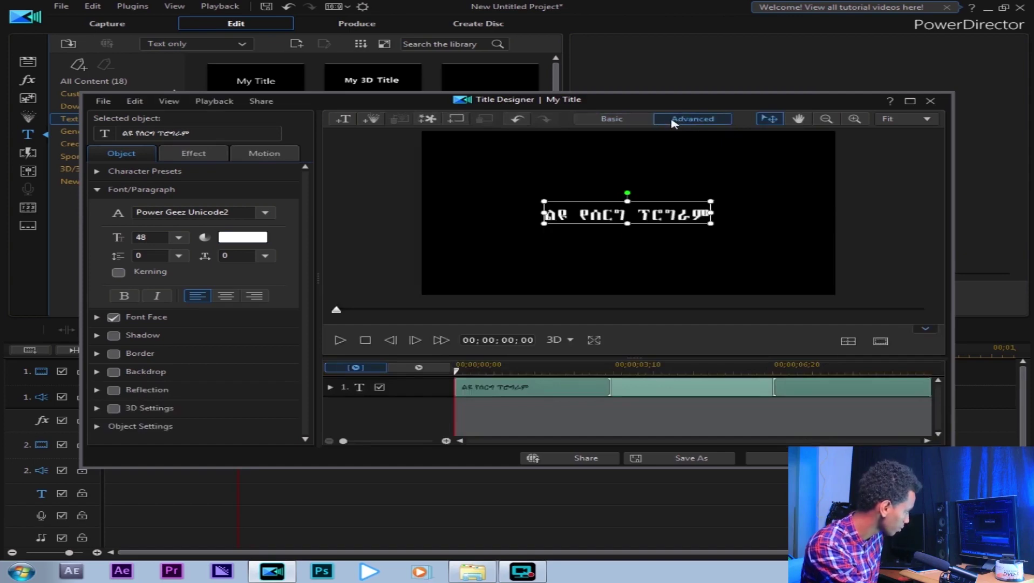
click(199, 155)
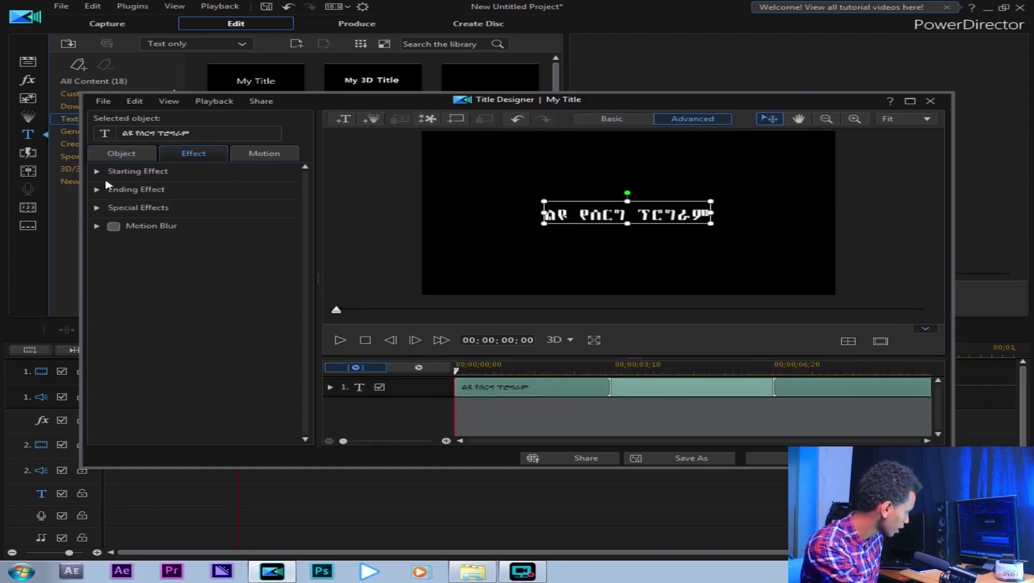
click(135, 170)
drag(309, 201, 309, 325)
scroll(270, 325, down, 1)
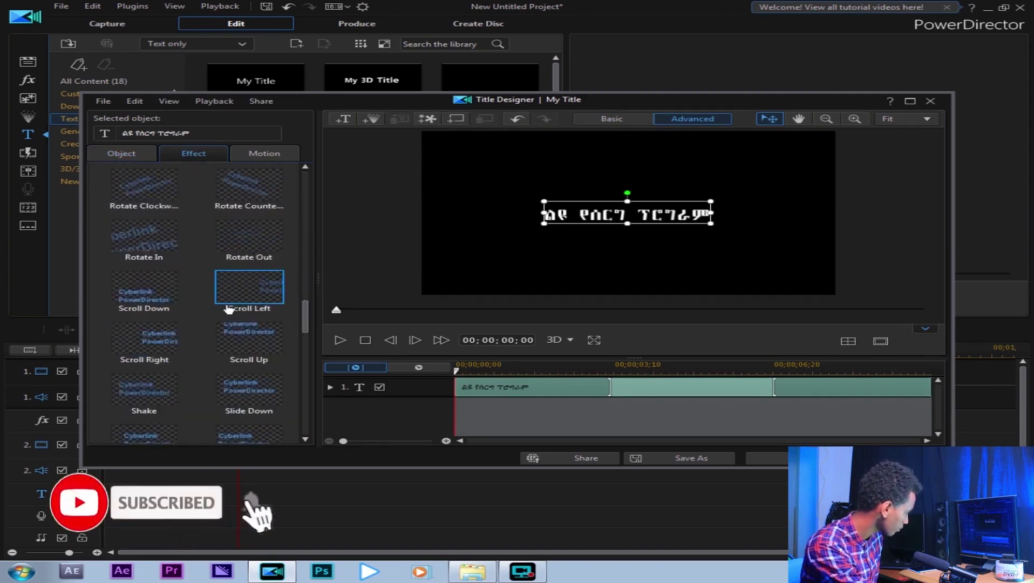
Try the Scroll Up, Scroll Left, Scroll Right, Trance Left and Trance Up starting effects on the title.
click(242, 334)
click(249, 294)
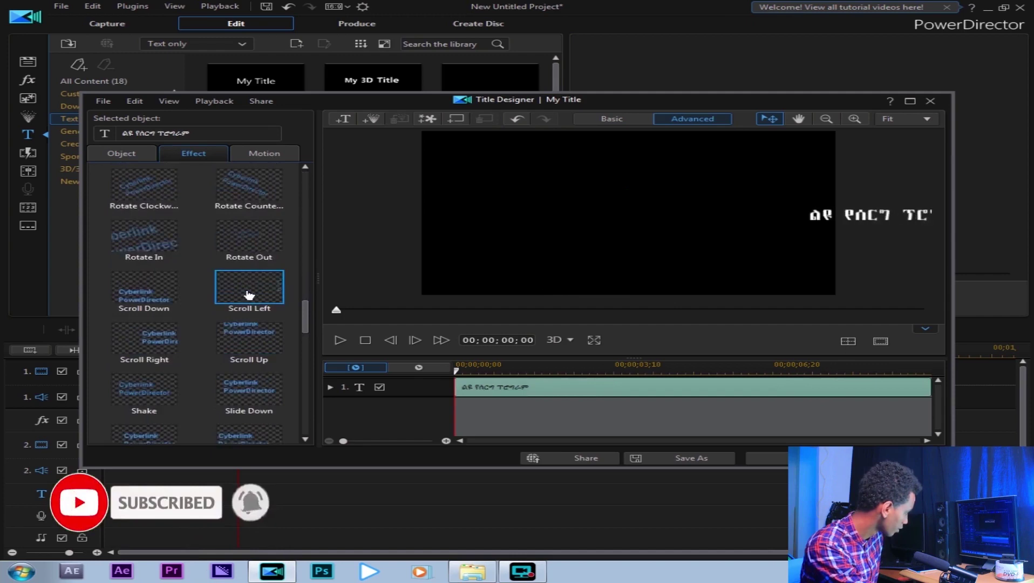
click(177, 351)
drag(306, 317, 306, 382)
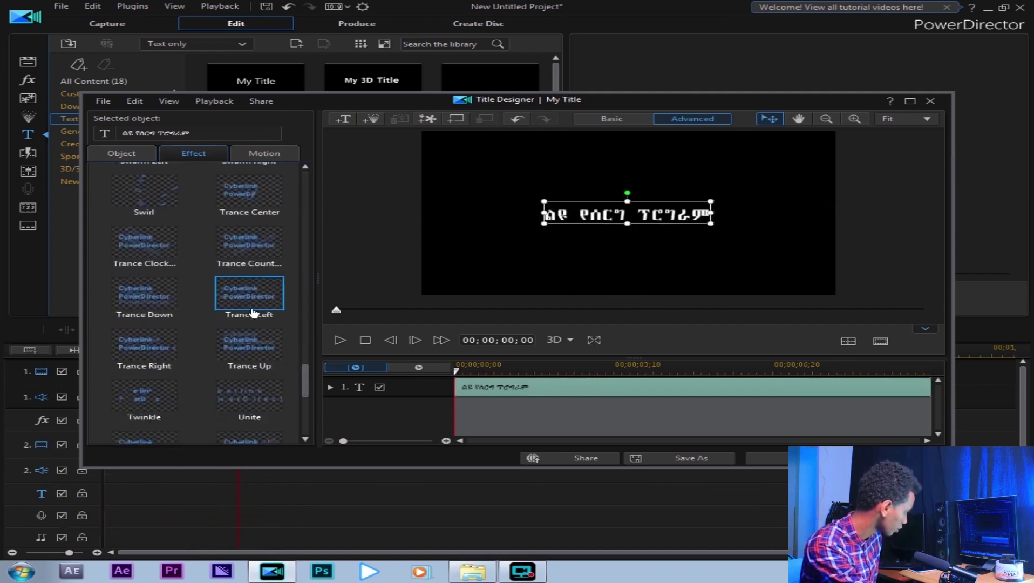
click(248, 295)
click(246, 356)
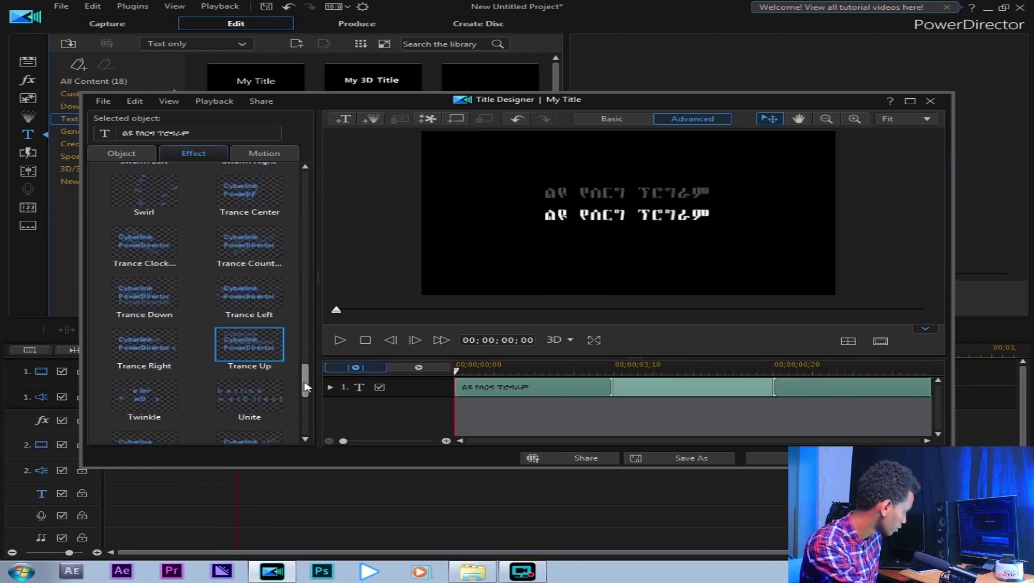
scroll(247, 334, down, 5)
click(262, 309)
drag(305, 423, 316, 207)
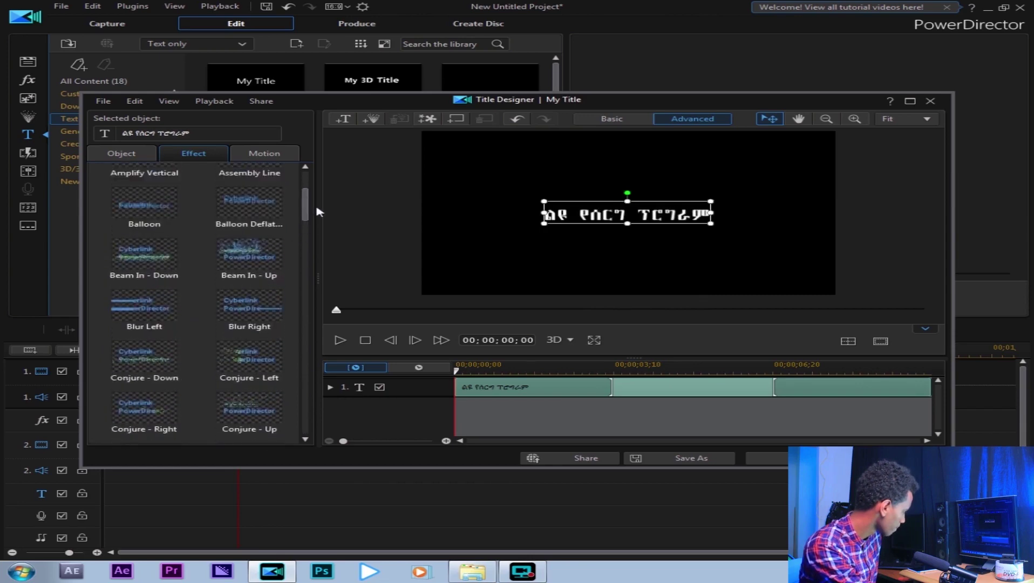
Apply the Blur Left starting effect to the title and collapse the starting effects.
click(184, 301)
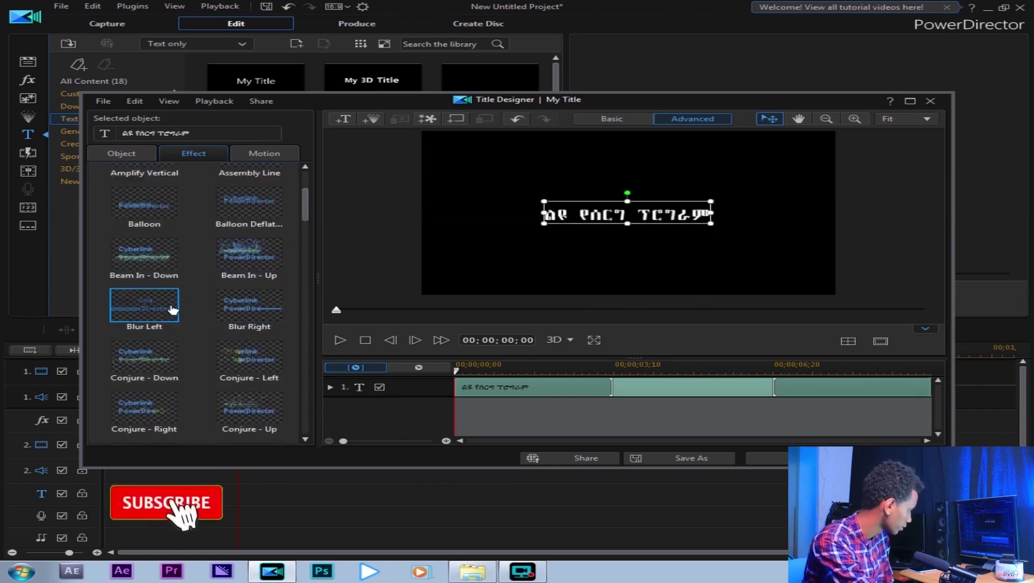
drag(304, 216, 304, 186)
click(97, 171)
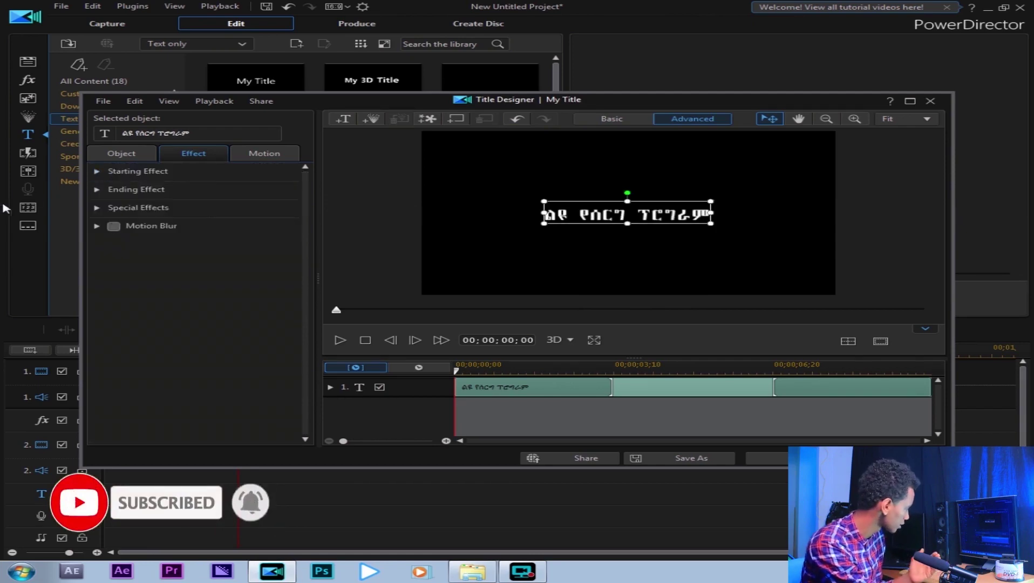
Apply the Evaporate - Left ending effect to the title and accept the title changes.
click(107, 189)
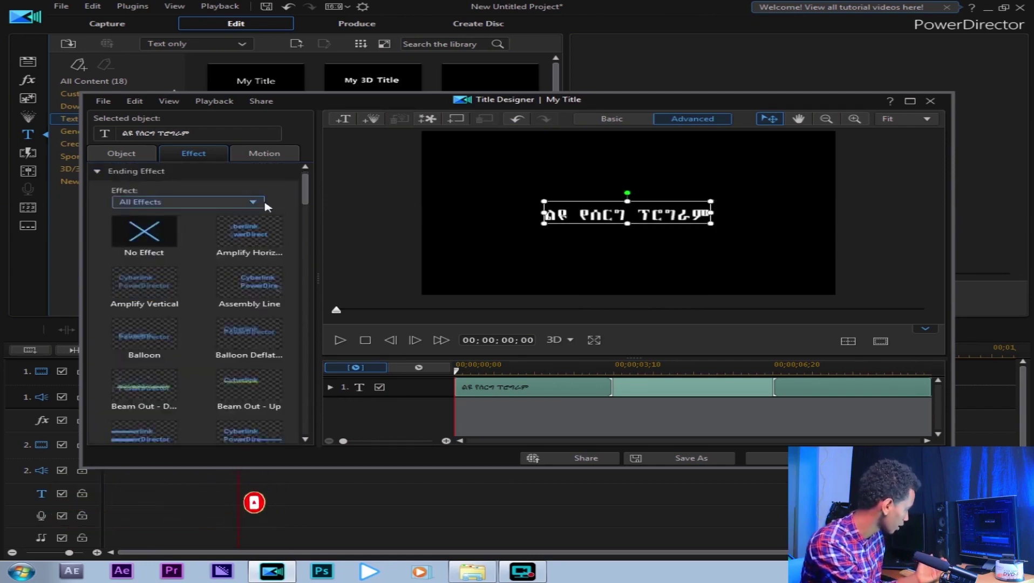
scroll(307, 223, down, 1)
scroll(307, 222, down, 6)
click(256, 245)
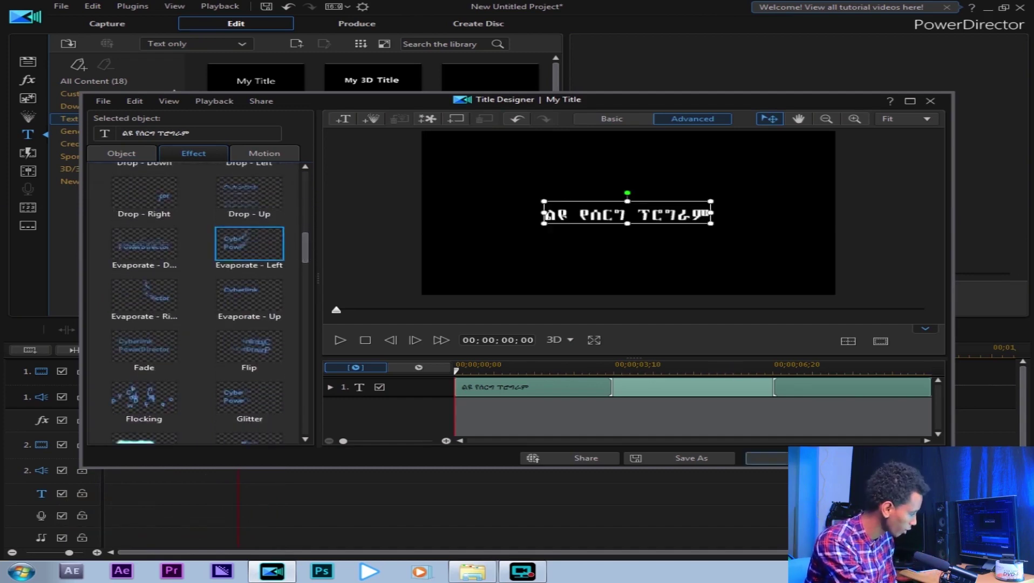
click(766, 457)
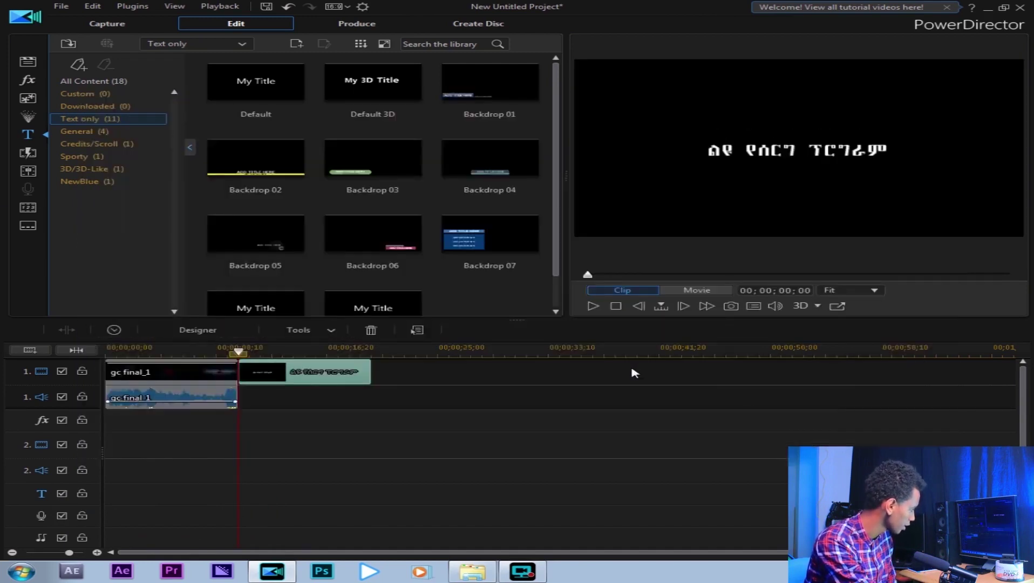
Preview the title's start and ending animations in the timeline movie.
click(593, 306)
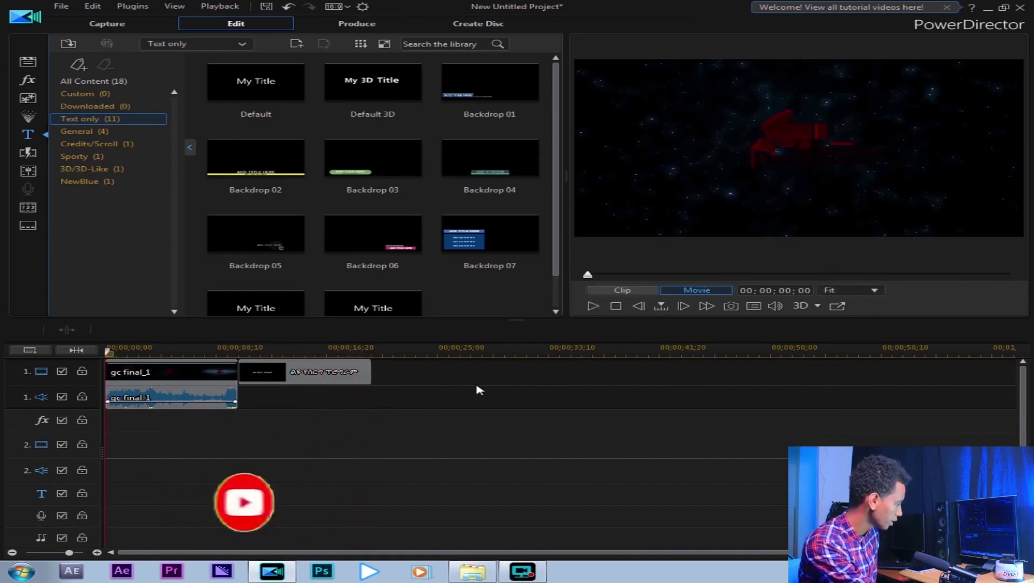
click(263, 349)
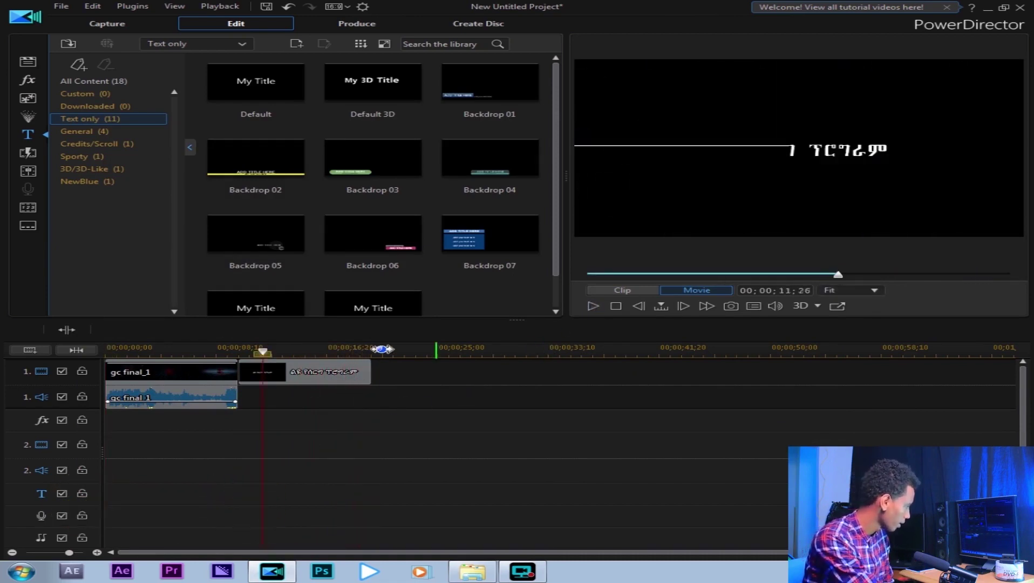
click(330, 350)
click(592, 307)
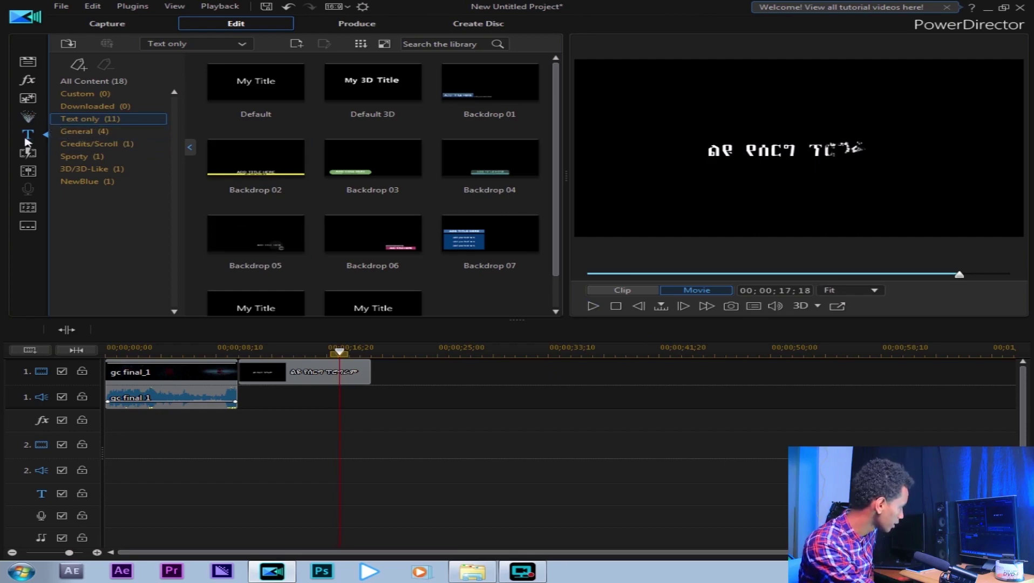
Return to the media library with the imported clips.
click(30, 63)
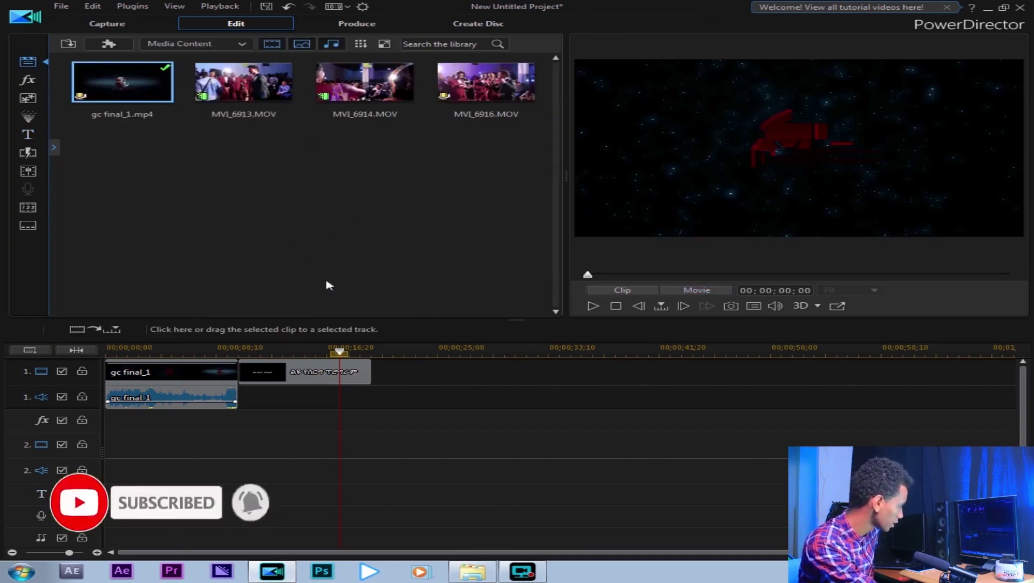
click(61, 6)
mouse_move(216, 167)
click(522, 179)
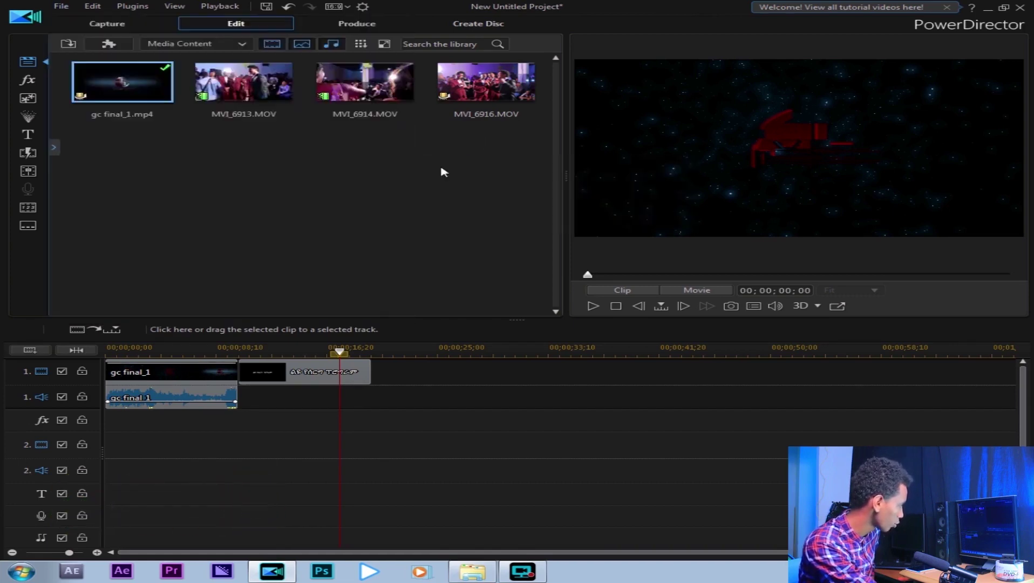
right_click(426, 221)
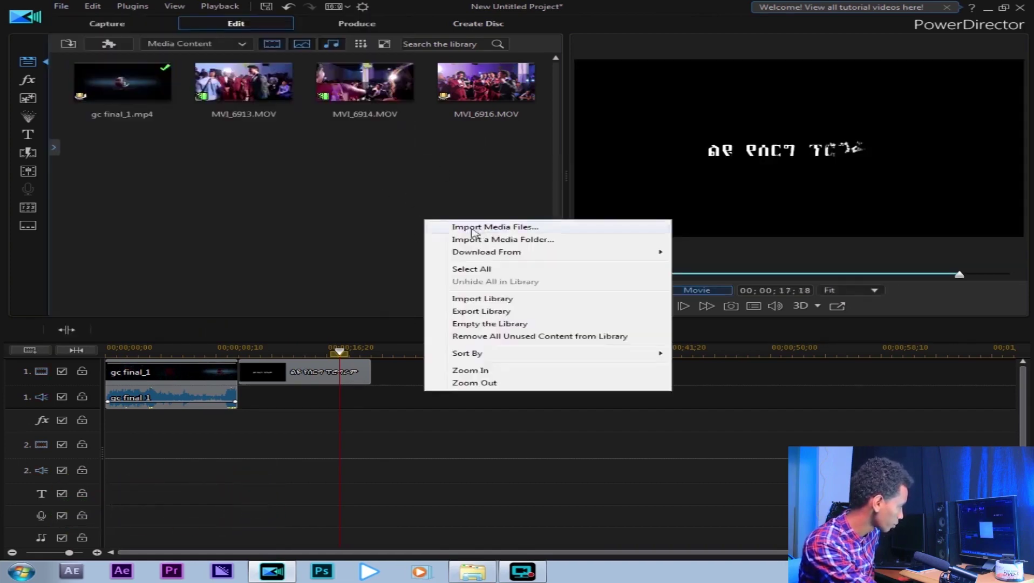
click(419, 178)
Import the Fearless_Motivation MP3 from the My Project Audio folder into the PowerDirector media library.
click(473, 576)
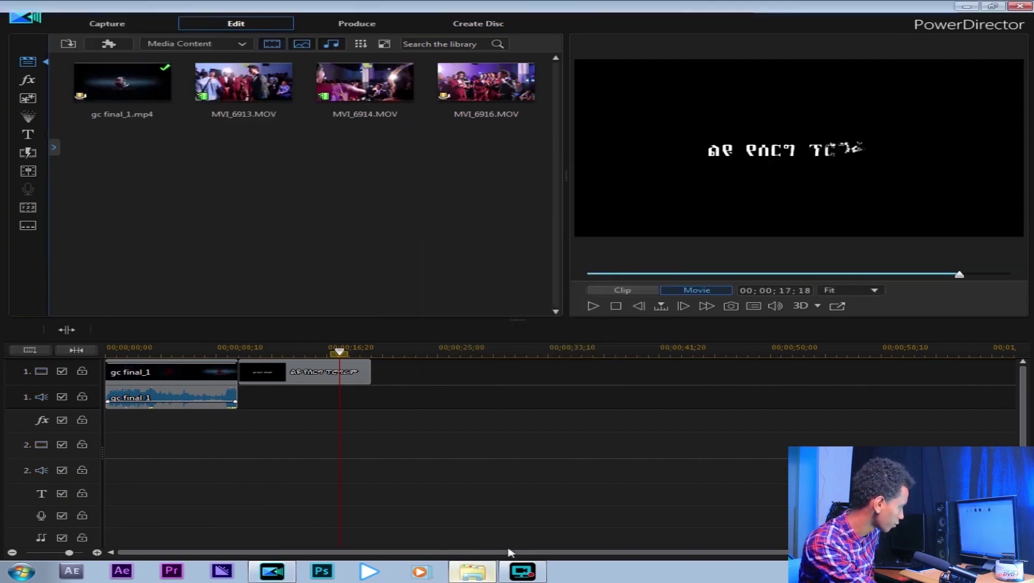
double_click(208, 107)
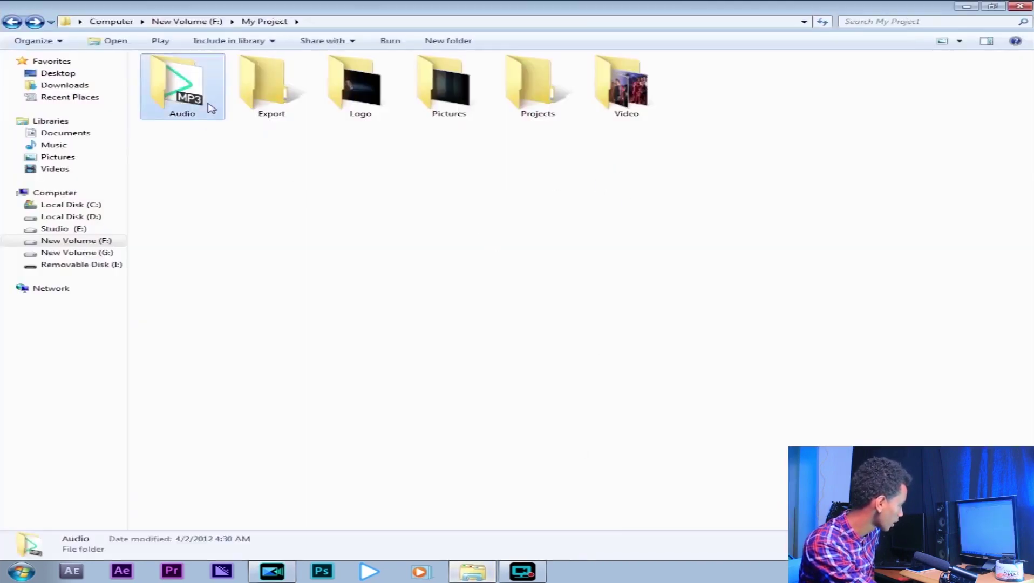
click(269, 79)
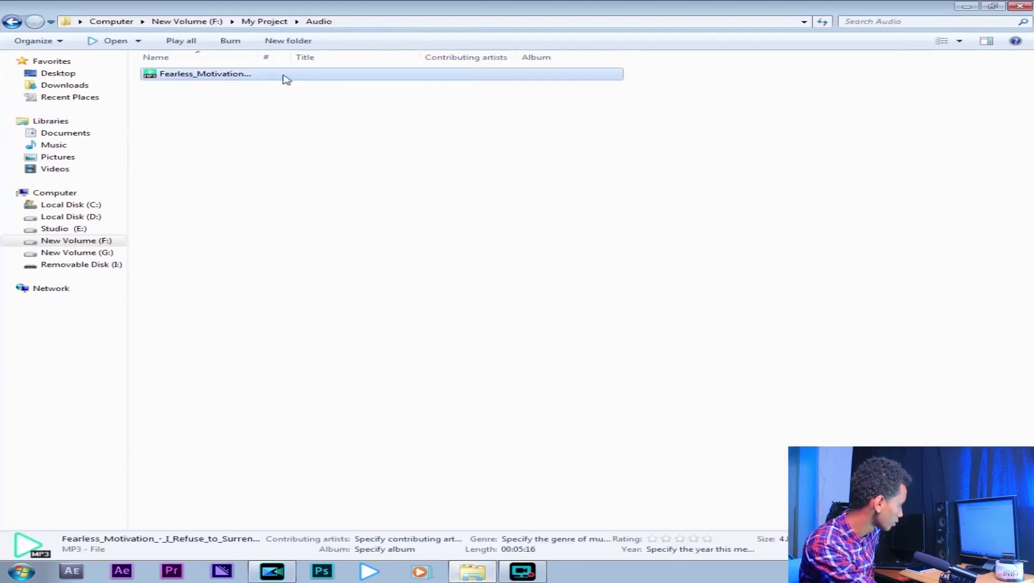
drag(258, 564, 352, 201)
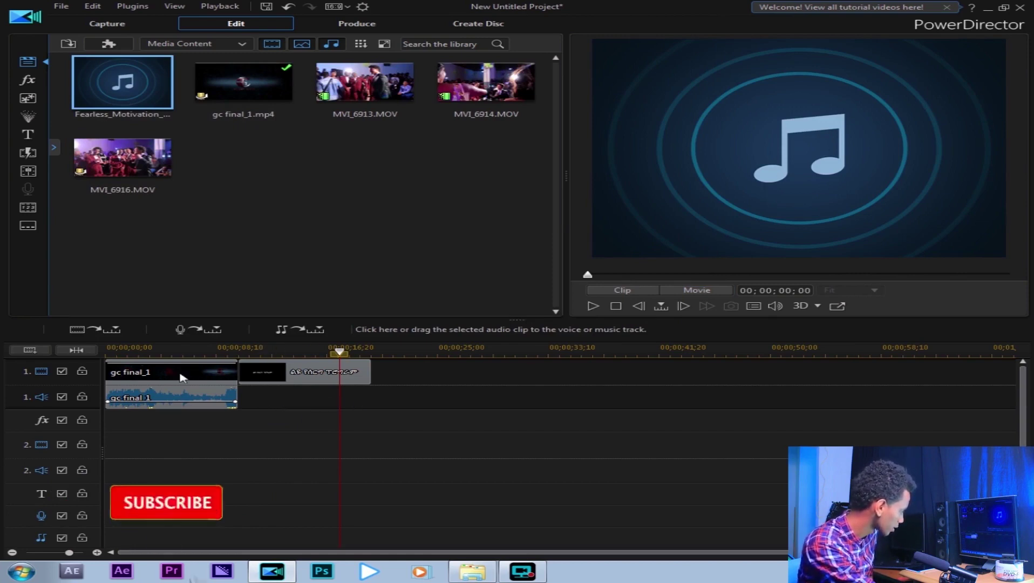
Add 1 audio track positioned above track 1.
click(29, 351)
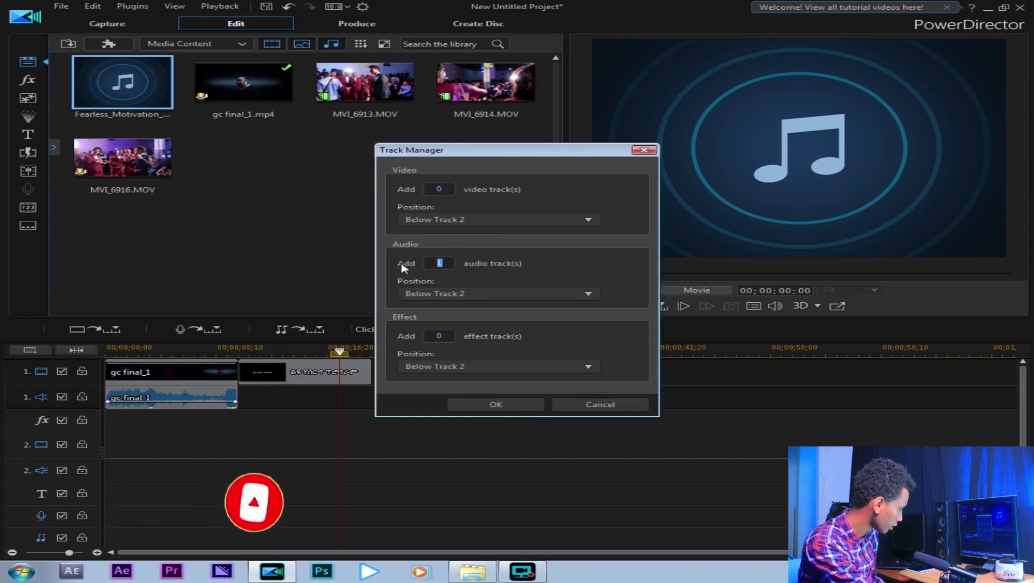
click(452, 293)
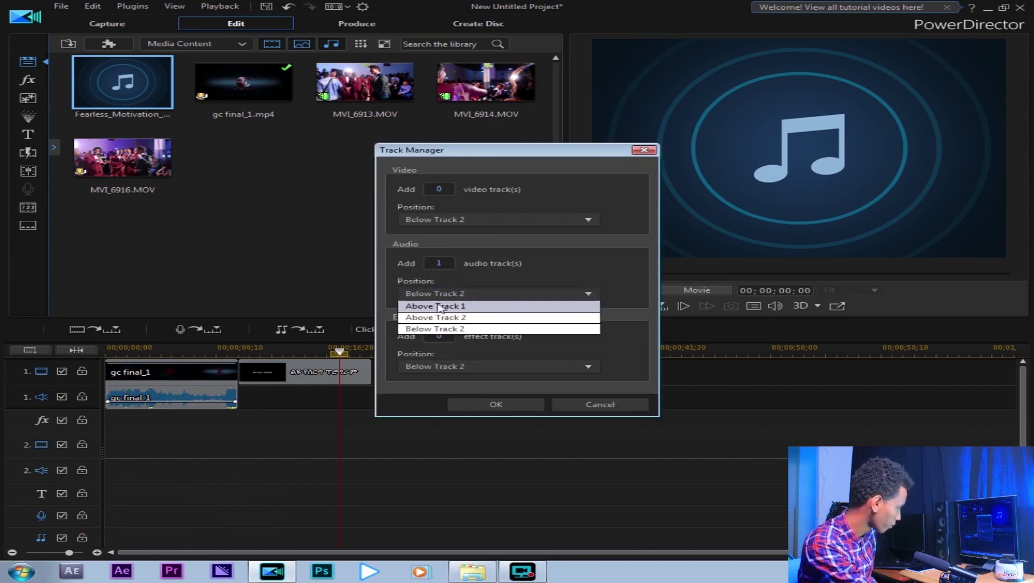
click(435, 306)
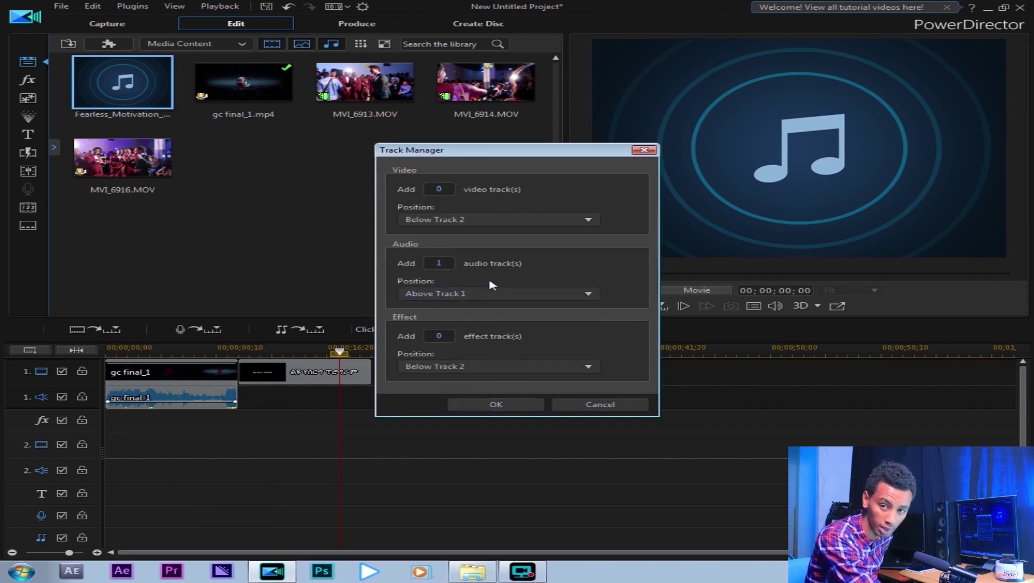
click(495, 404)
click(392, 370)
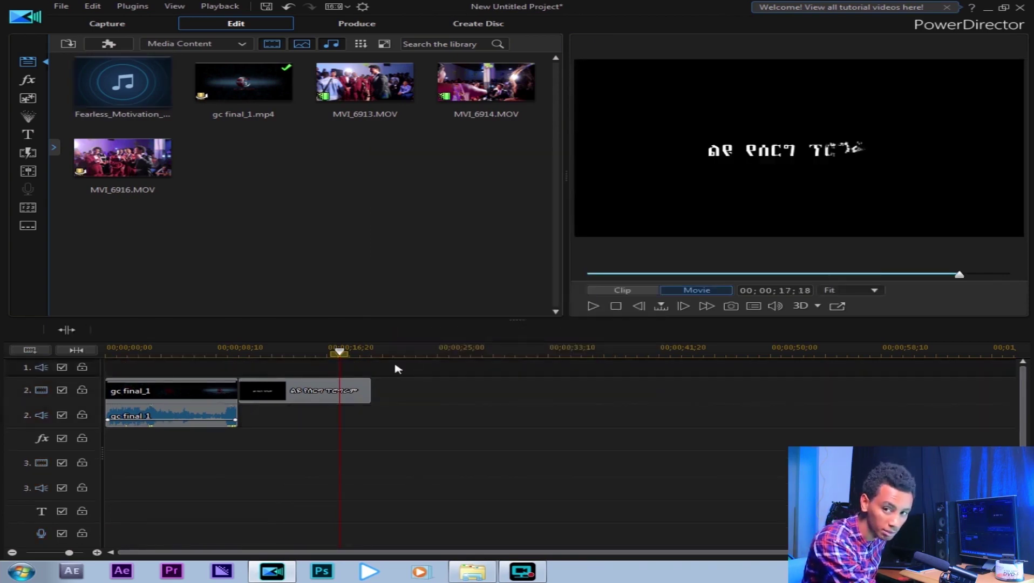
Place the Fearless_Motivation music on the new top audio track, starting around the middle of the gc final_1 clip.
drag(296, 302, 213, 369)
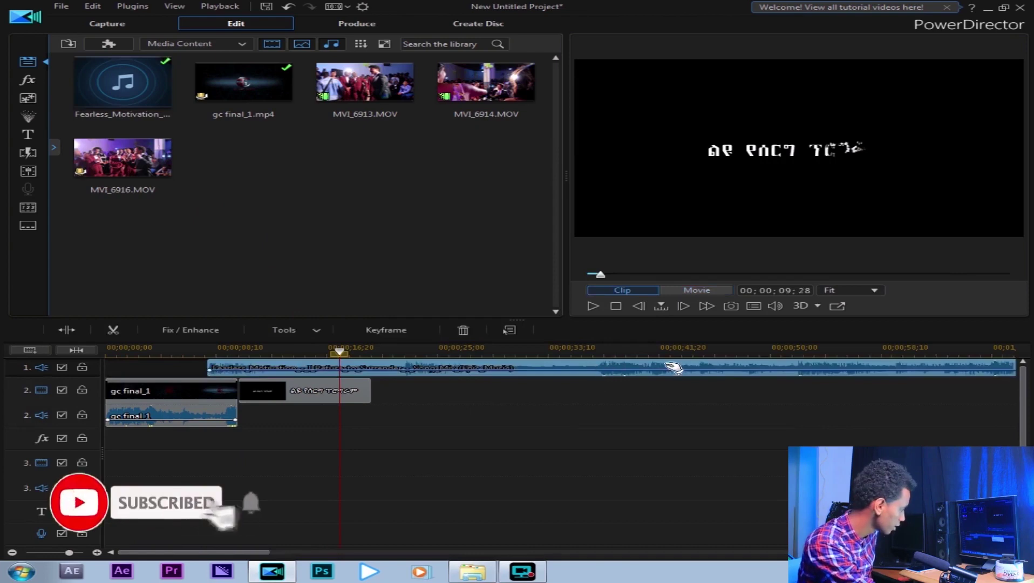
drag(671, 367, 637, 367)
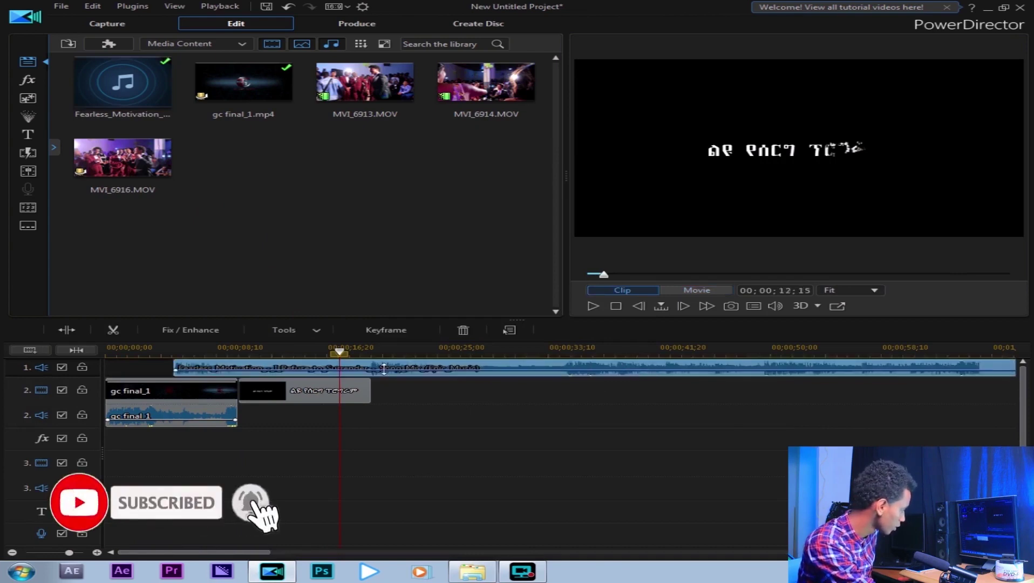
Split the music at about 00;00;23;19, a little past the title's end, and delete the remainder.
click(596, 305)
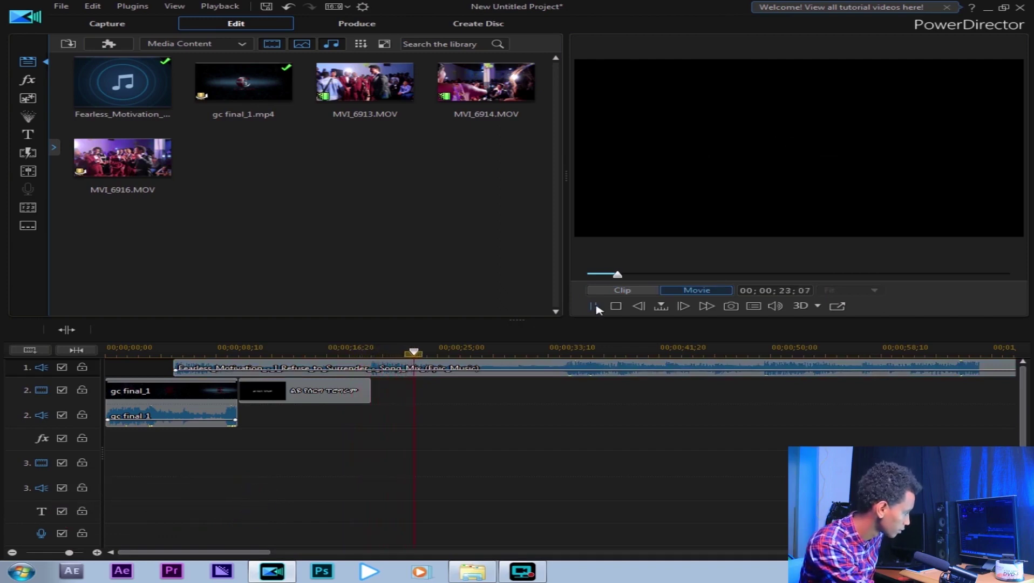
click(596, 306)
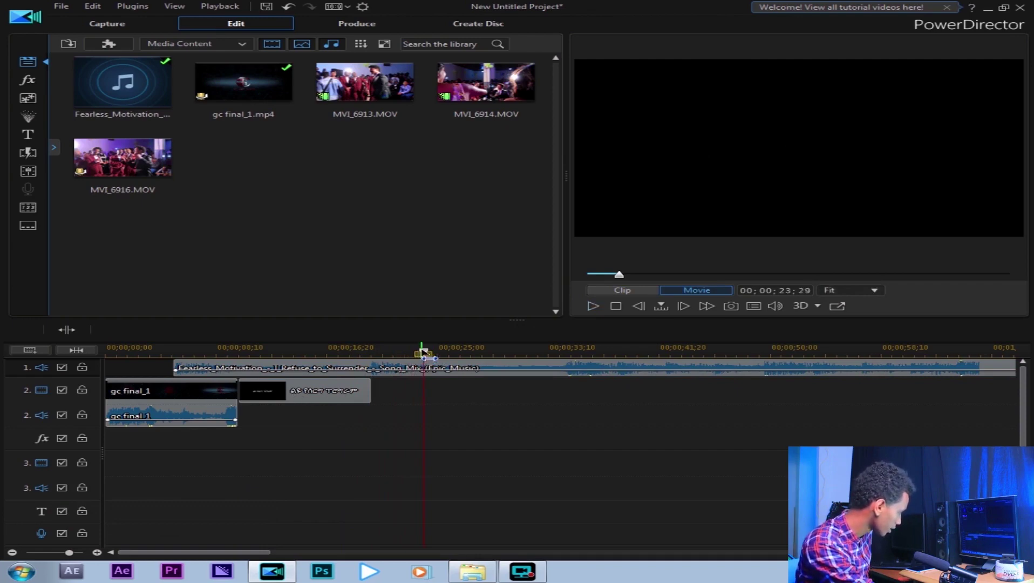
click(414, 372)
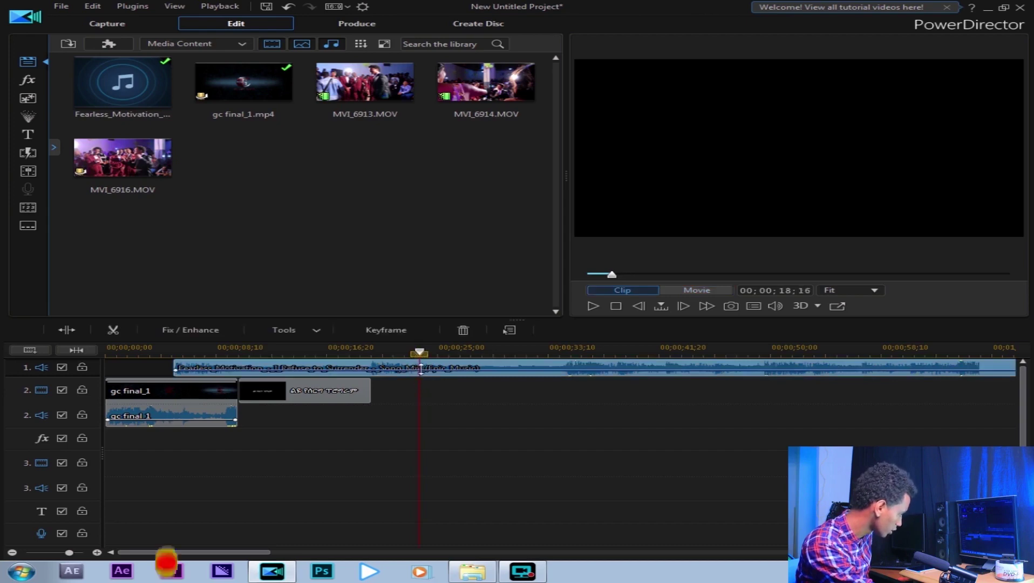
click(65, 329)
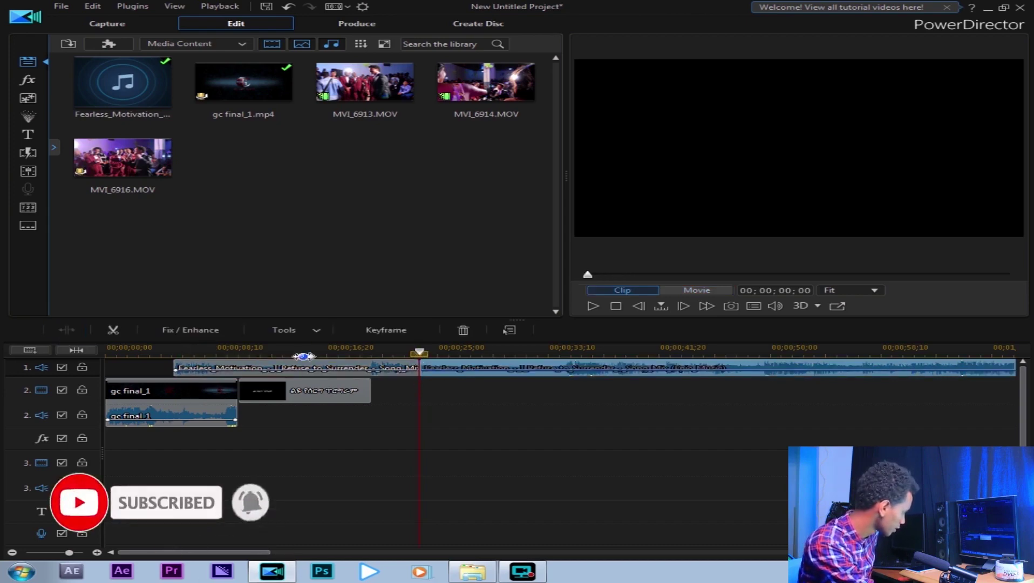
click(463, 329)
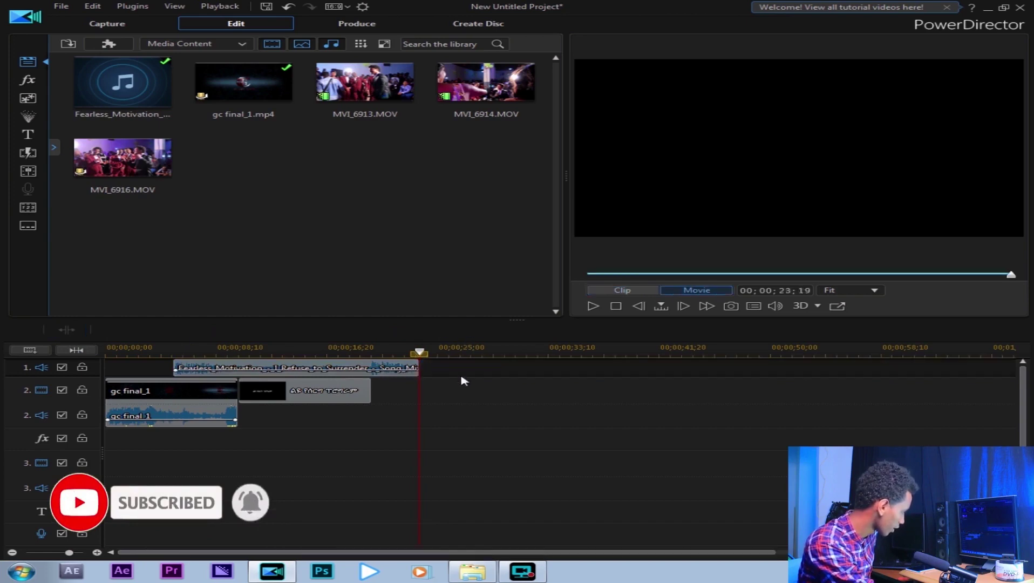
Preview the movie from the start of the music into the title to check the audio overlap.
click(259, 367)
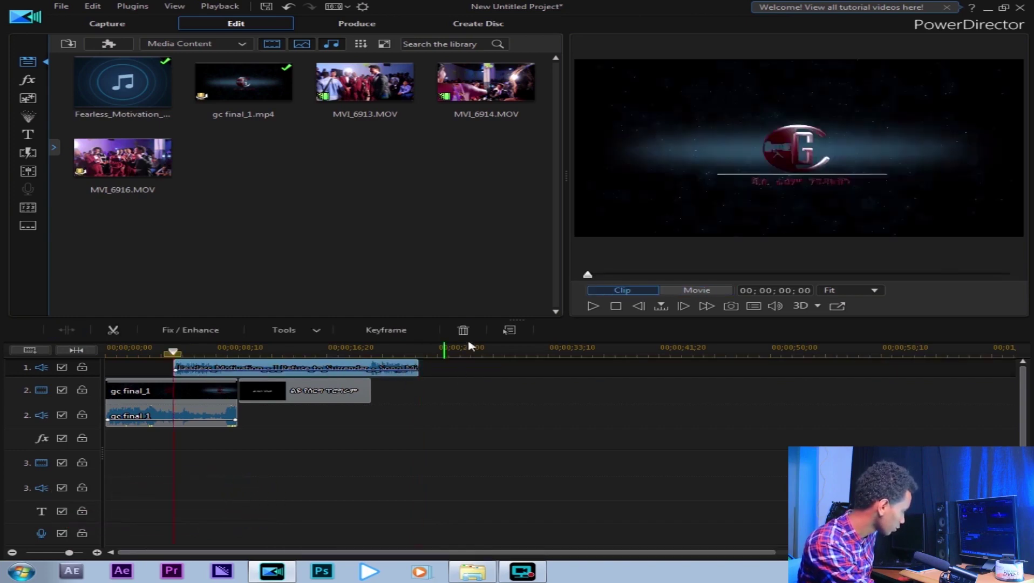
click(593, 306)
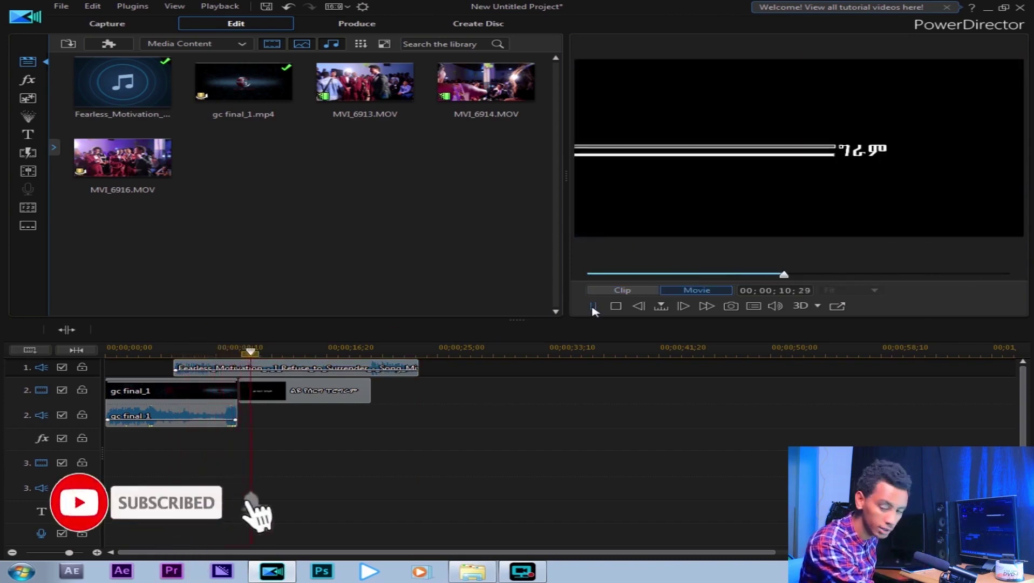
click(592, 309)
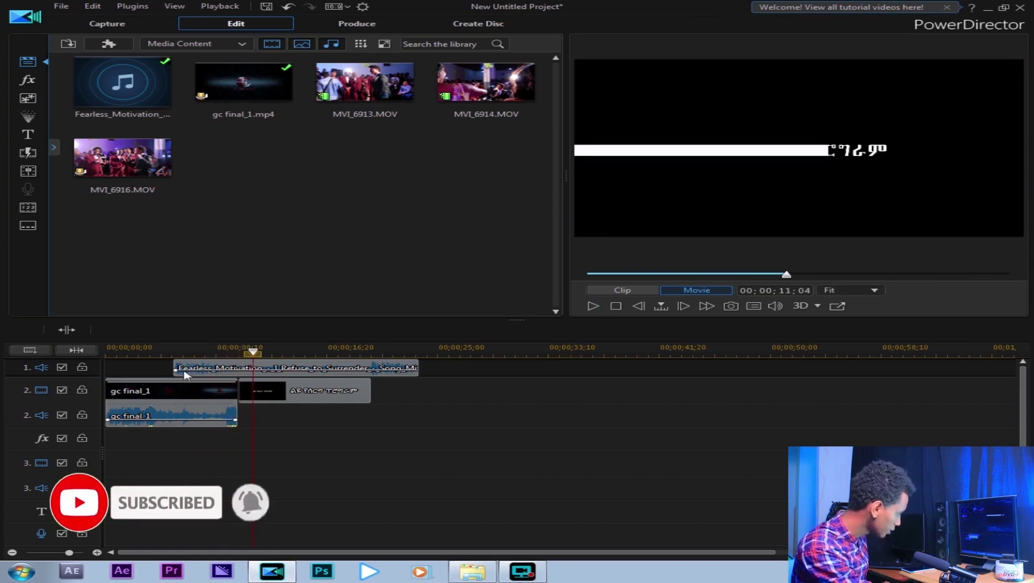
Add volume keyframes that fade in the music's start and fade out the end of the gc final_1 audio.
click(224, 371)
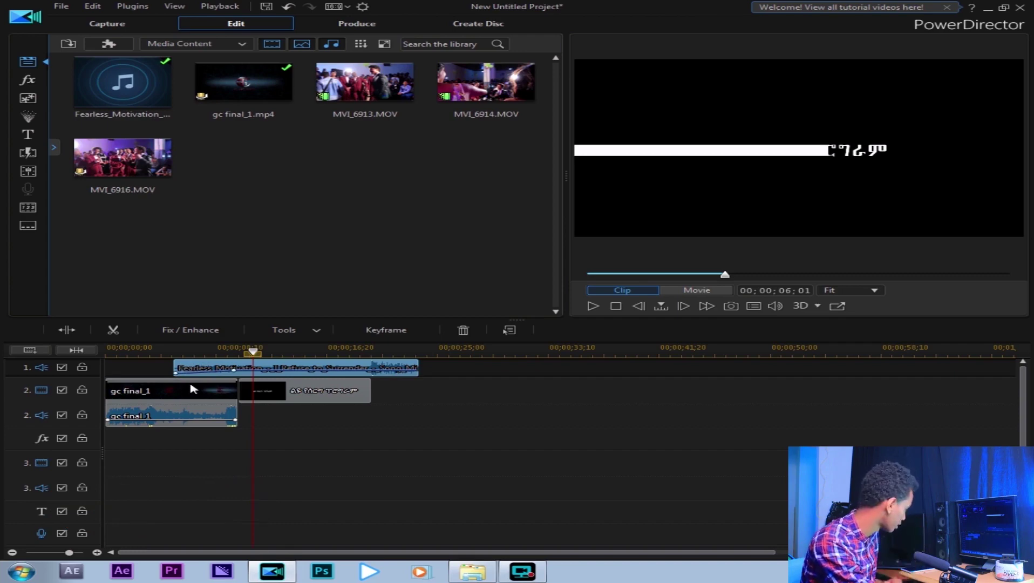
click(200, 417)
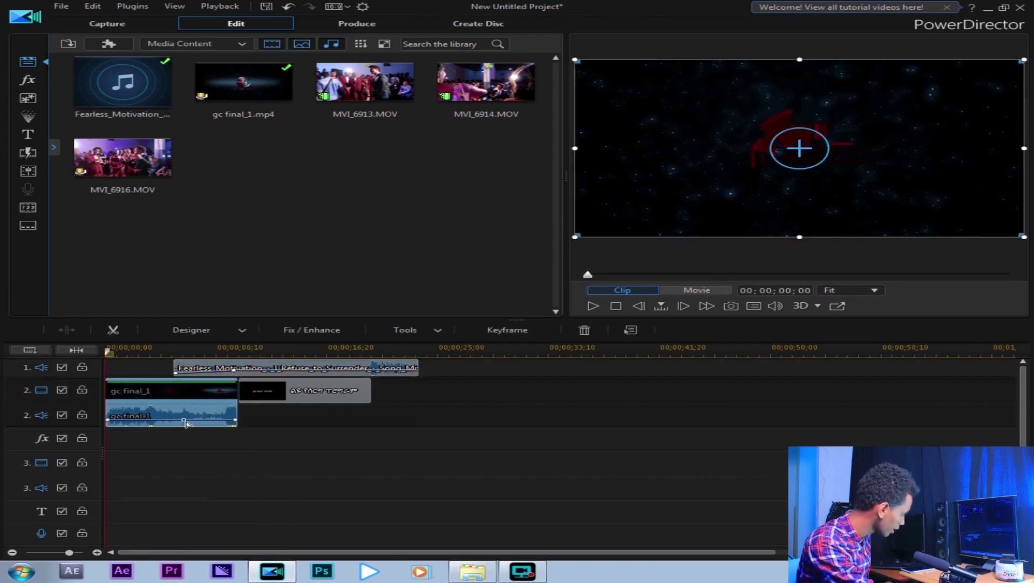
drag(235, 421, 236, 428)
Play the movie from the music's start past the title to check the audio fades.
click(176, 349)
key(space)
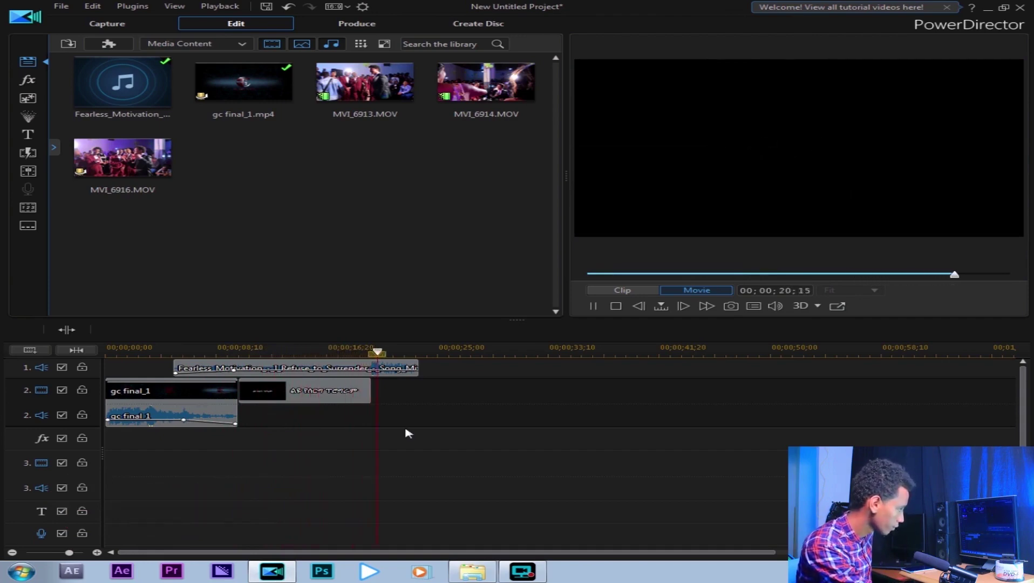
key(space)
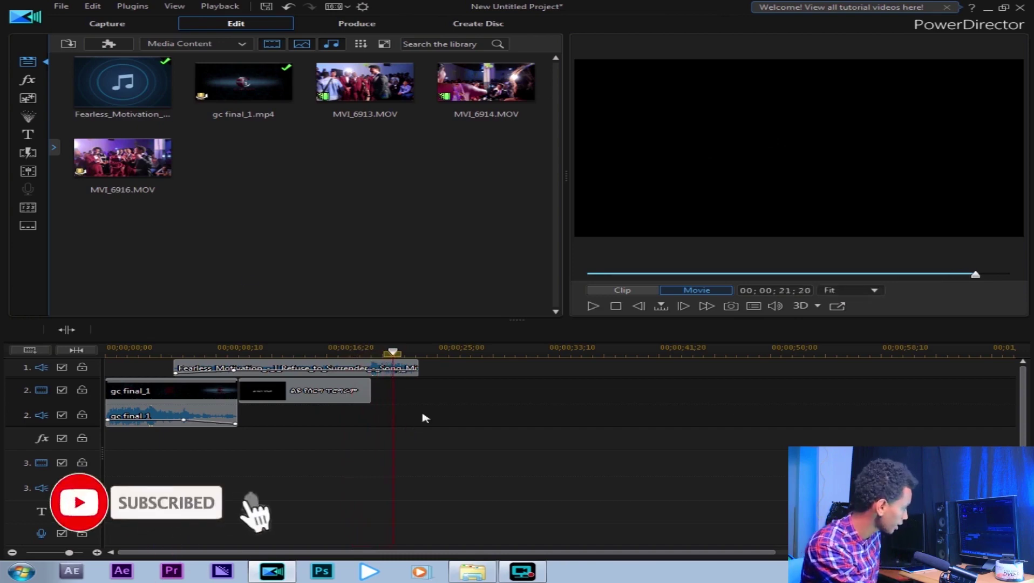
Place the MVI_6913, MVI_6914 and MVI_6916 clips on the main video track directly after the title.
click(387, 101)
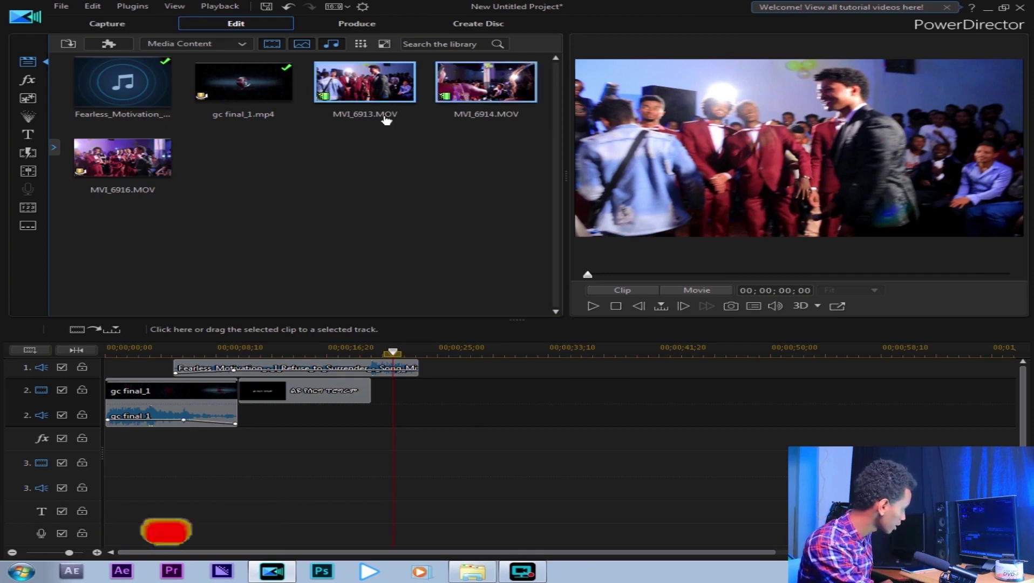
drag(361, 90, 374, 392)
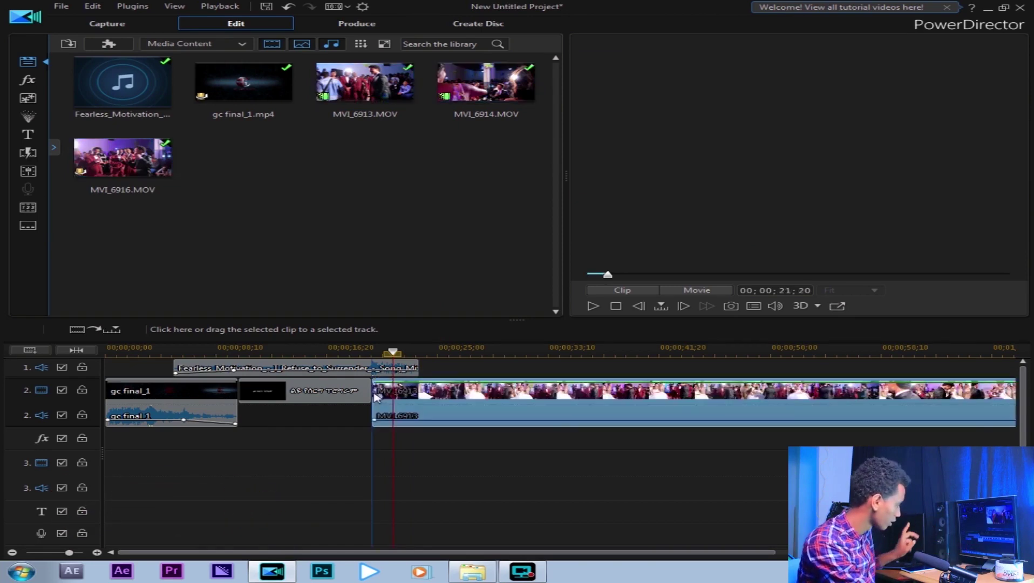
Play through the MVI_6913 footage and split the clip at 00;00;41;24.
click(592, 306)
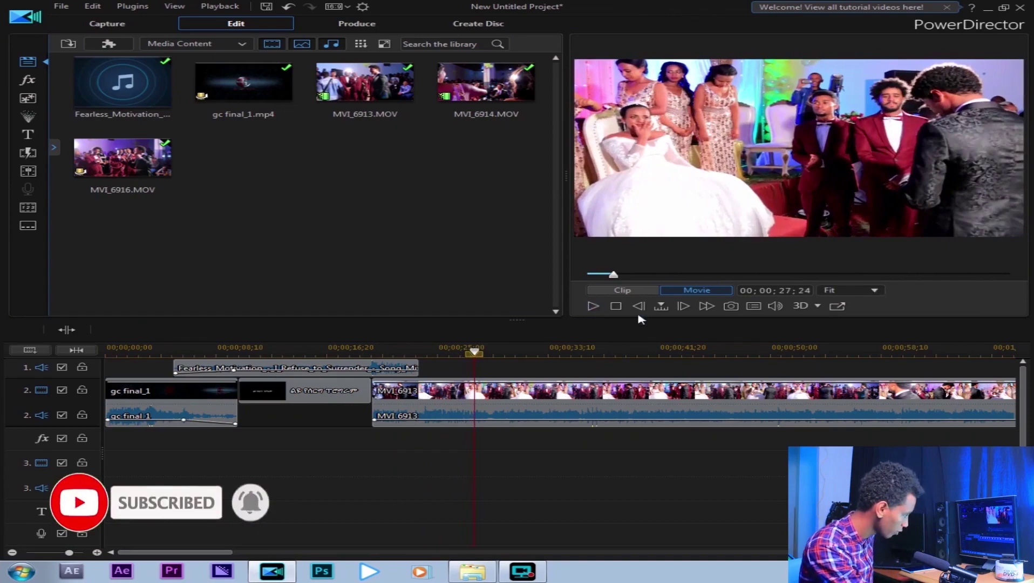
drag(473, 353, 547, 354)
key(space)
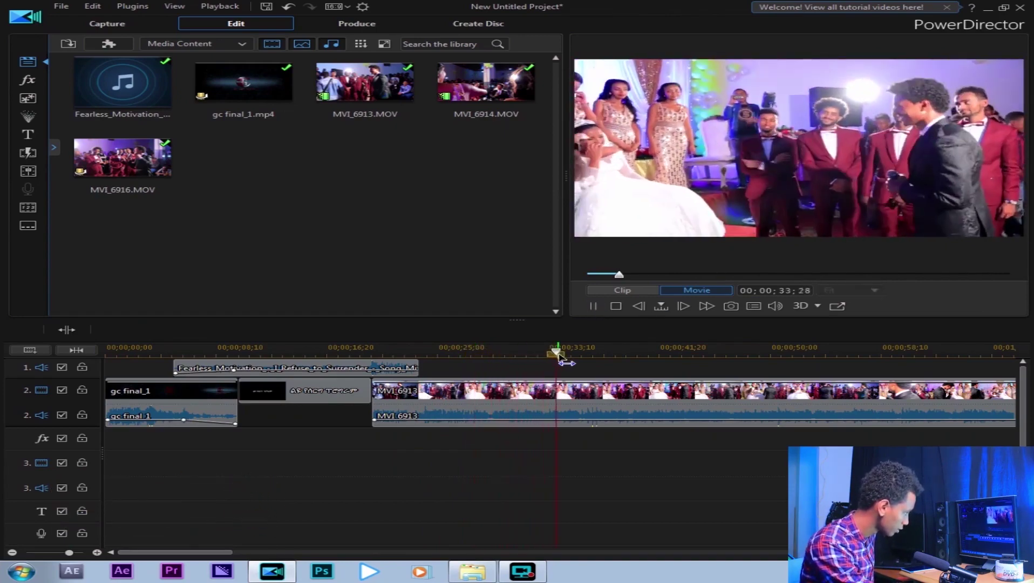
click(600, 351)
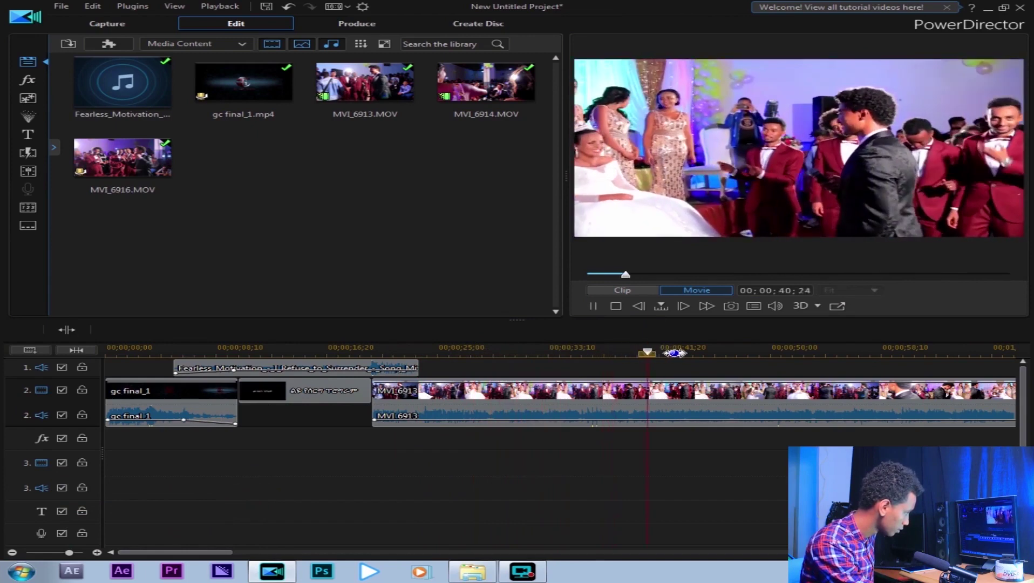
key(space)
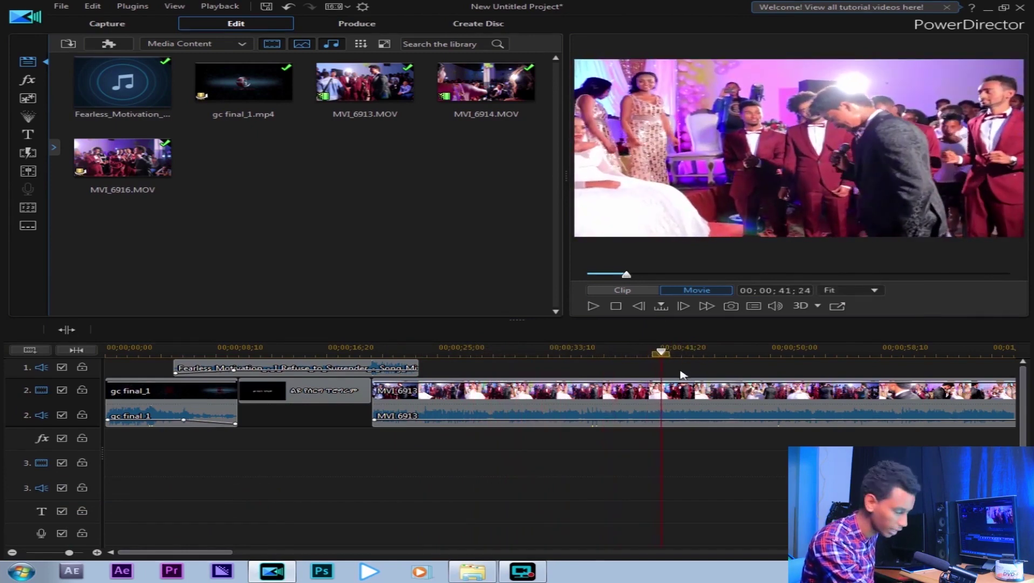
click(653, 391)
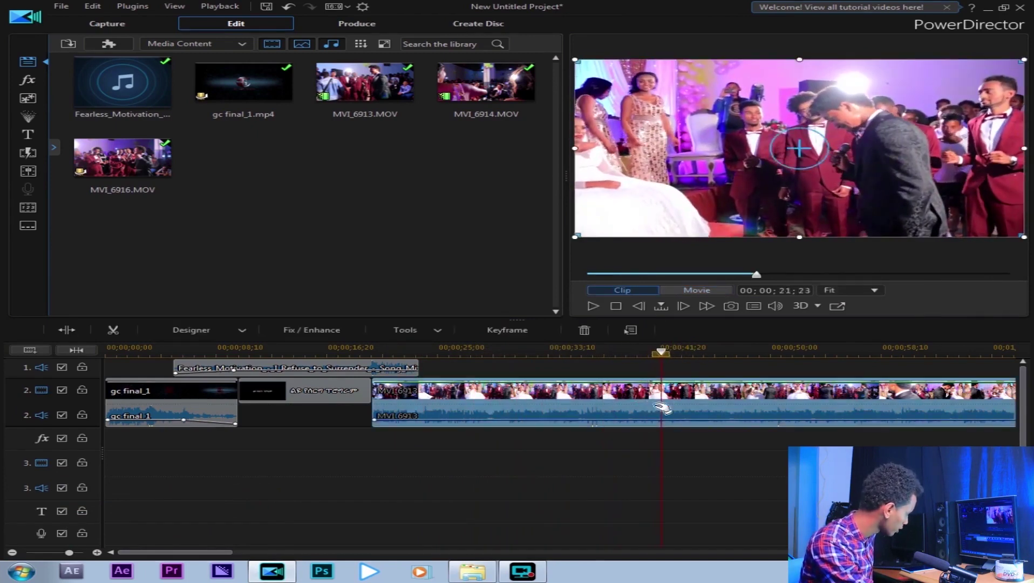
click(82, 330)
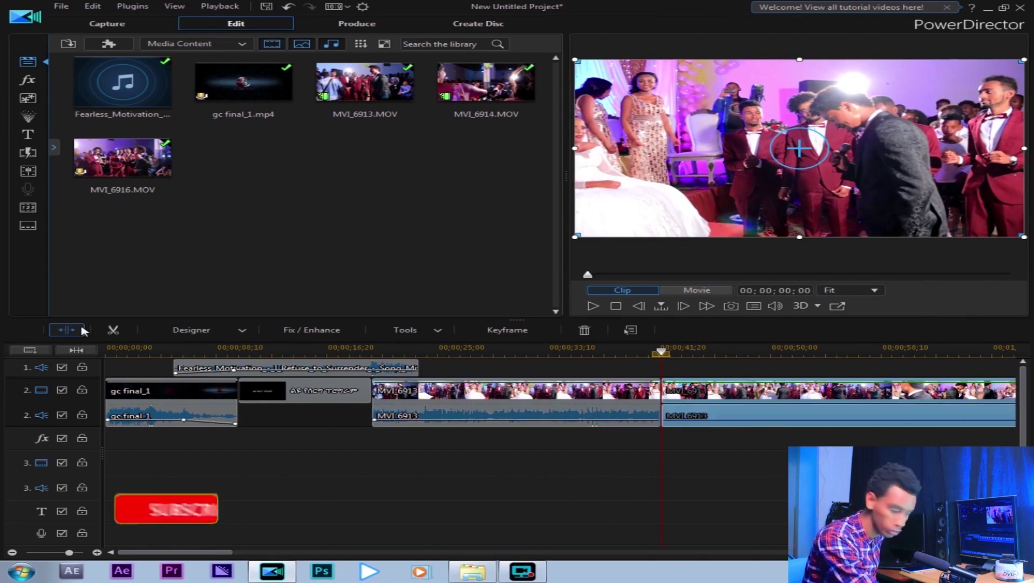
Remove the first MVI_6913 segment with Remove and Leave Gap, undo the removal and reselect the segment.
click(547, 399)
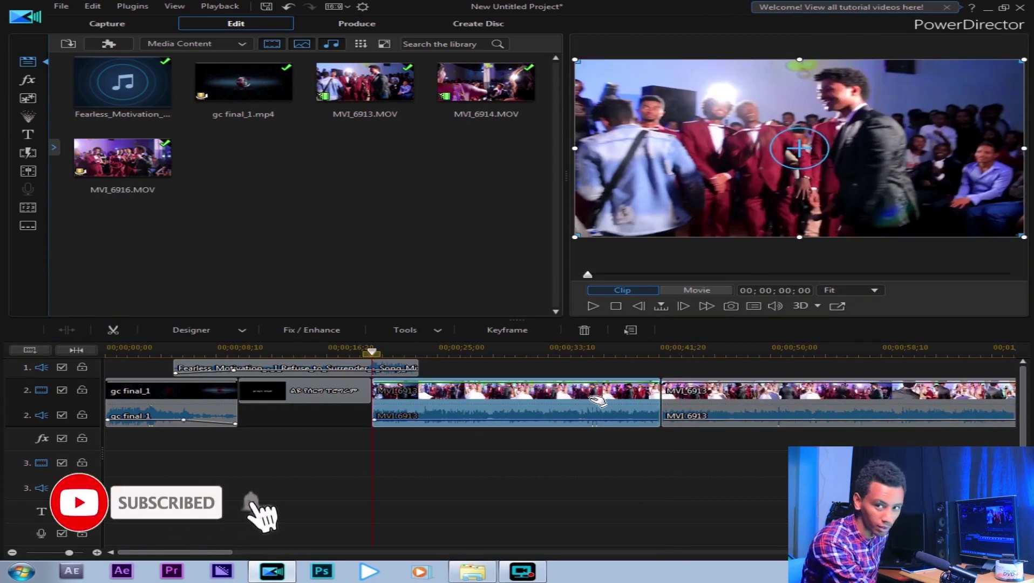
click(576, 402)
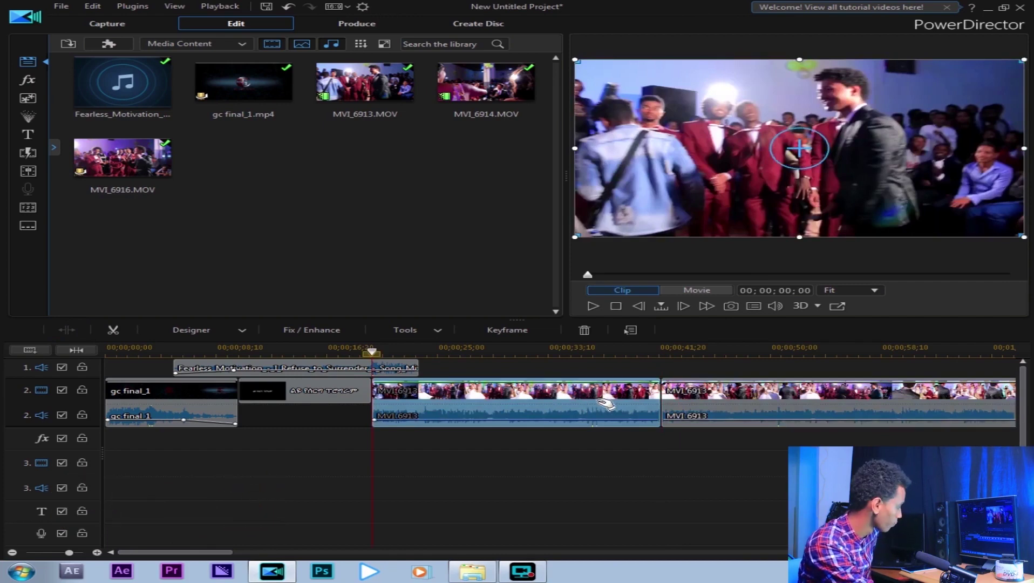
click(584, 330)
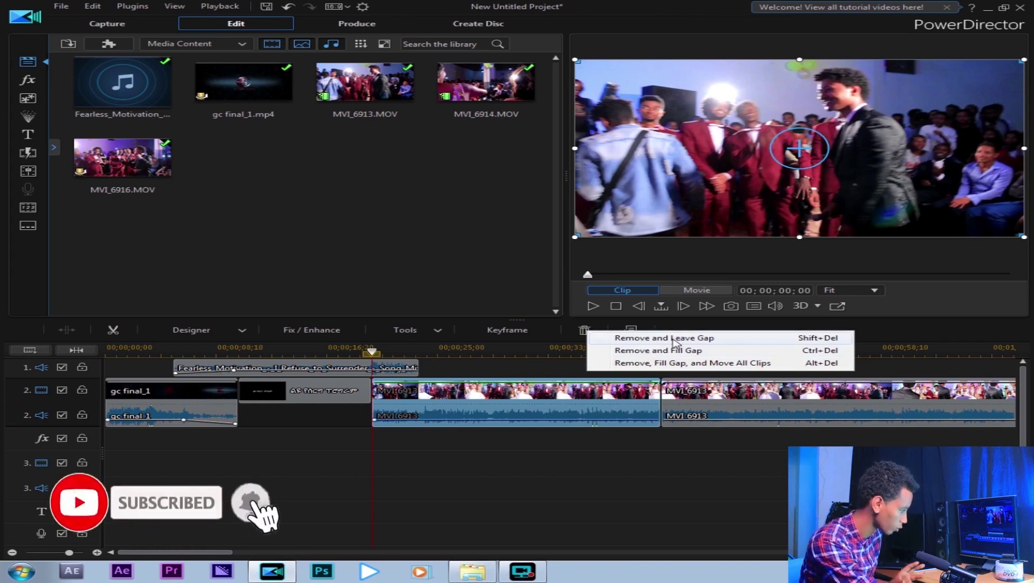
click(673, 339)
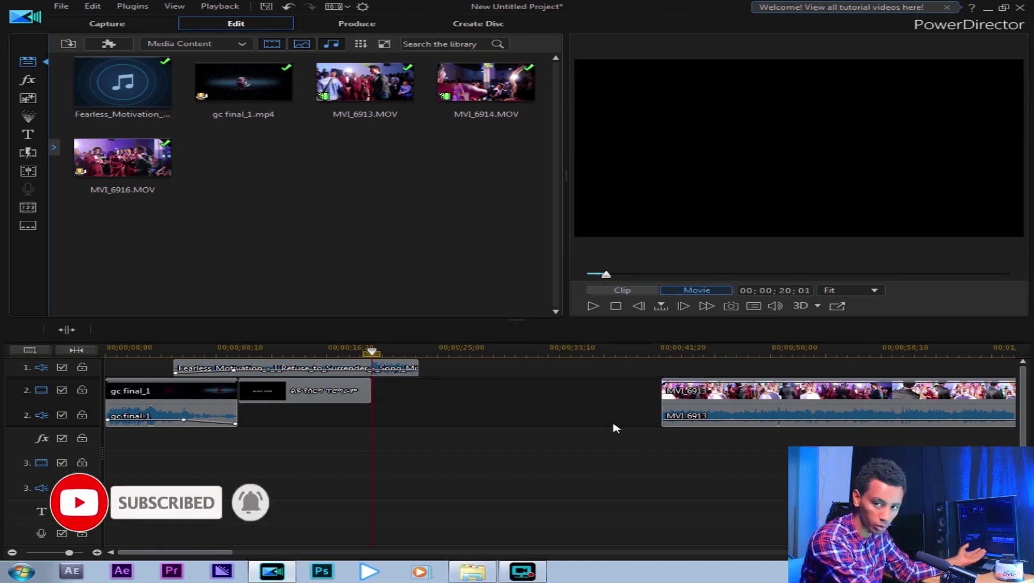
click(288, 8)
click(573, 394)
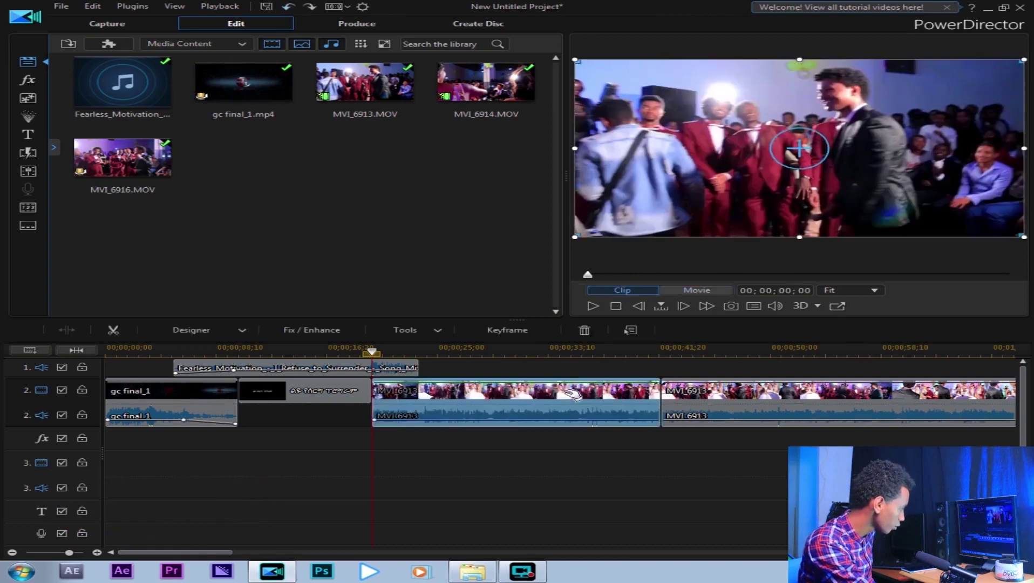
Remove the selected first MVI_6913 segment with Remove and Fill Gap, and play the remaining footage up to the music's end.
click(585, 330)
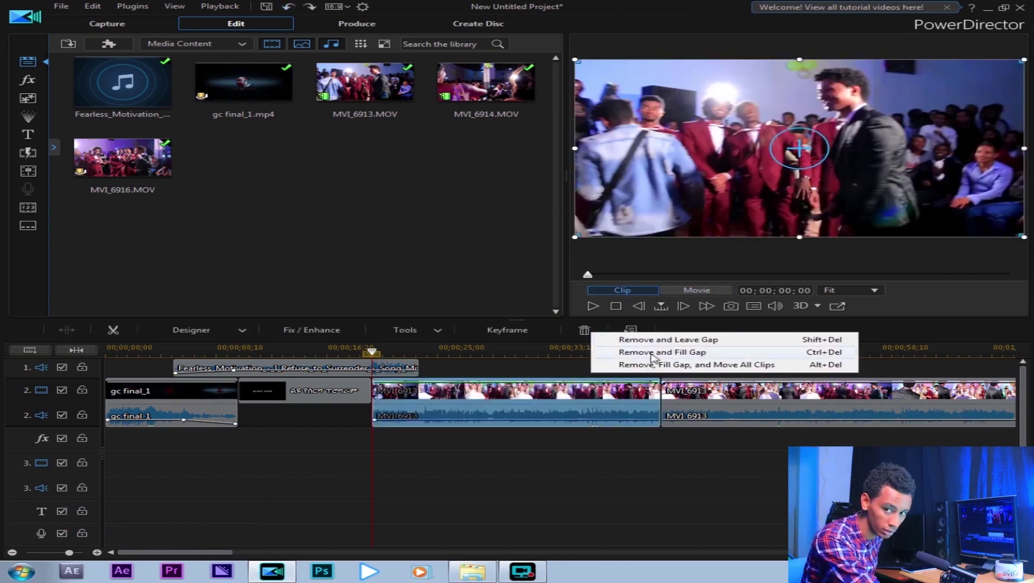
click(652, 352)
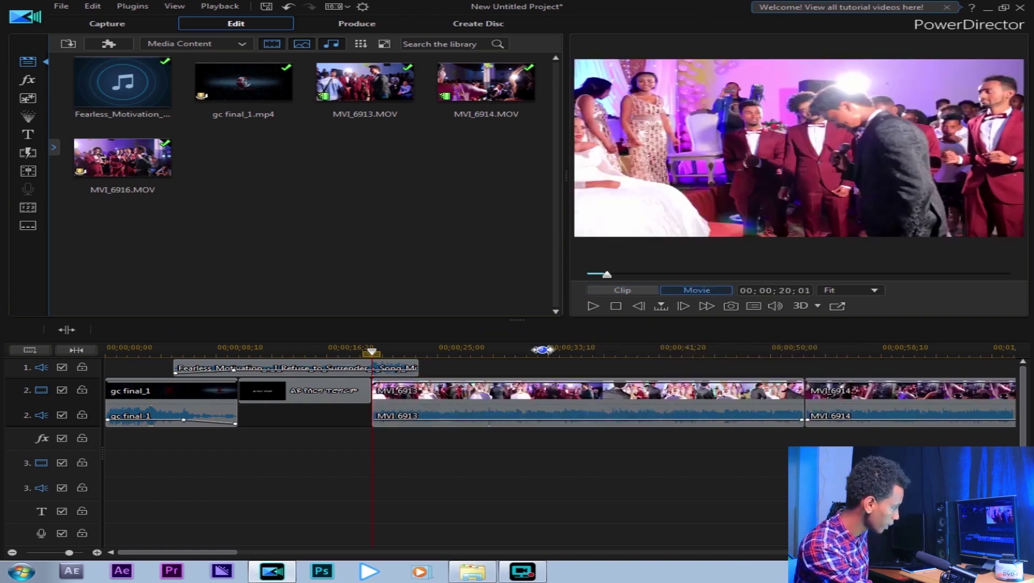
click(593, 306)
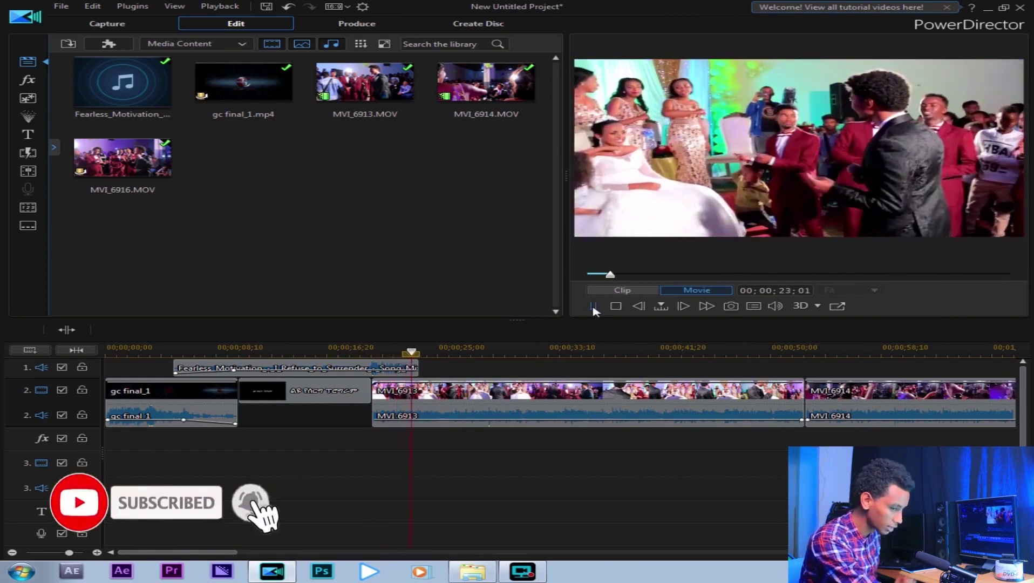
click(593, 306)
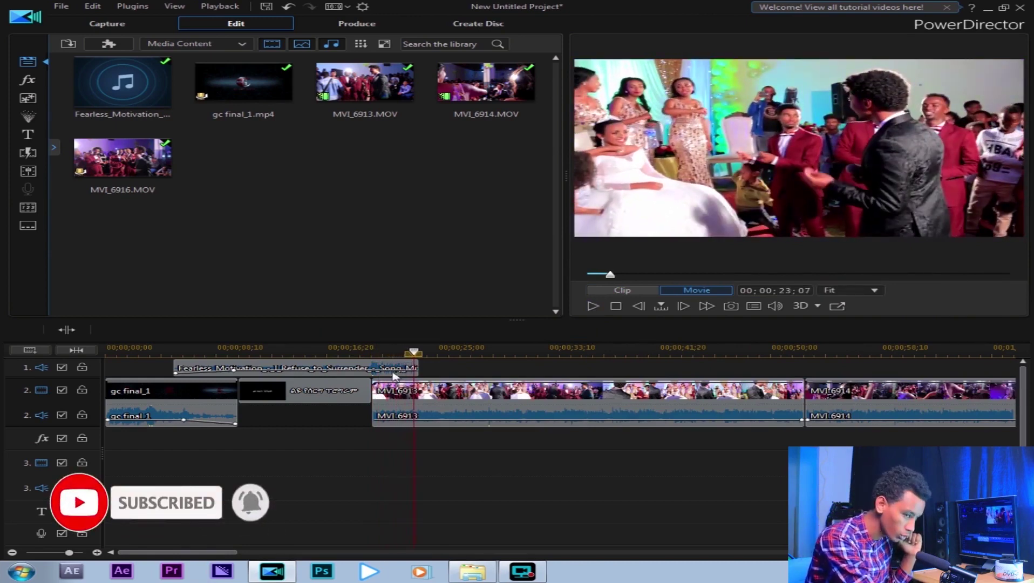
Fade out the end of the music and fade in the audio at the start of MVI_6913 with volume keyframes.
click(413, 411)
click(388, 370)
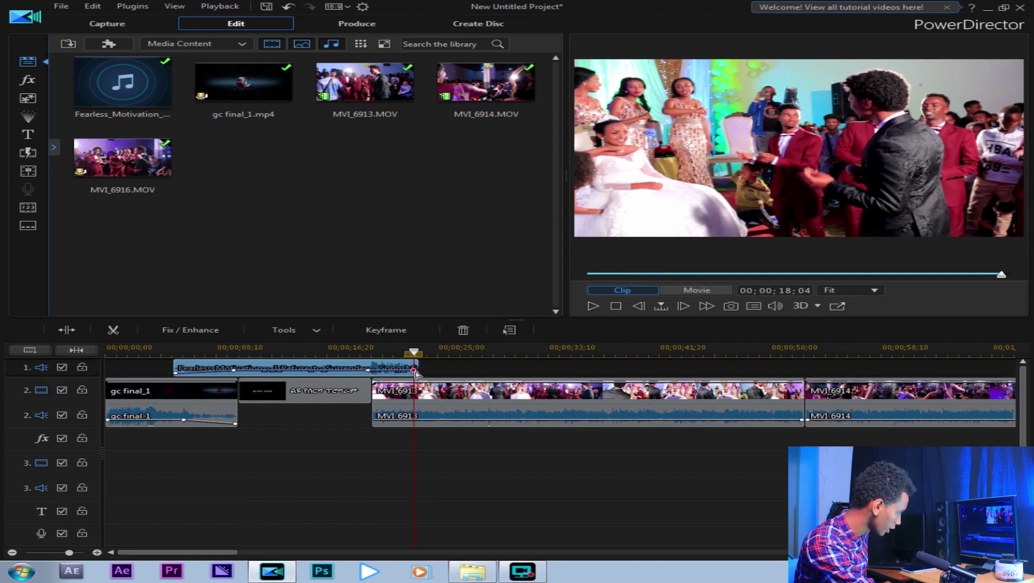
click(408, 411)
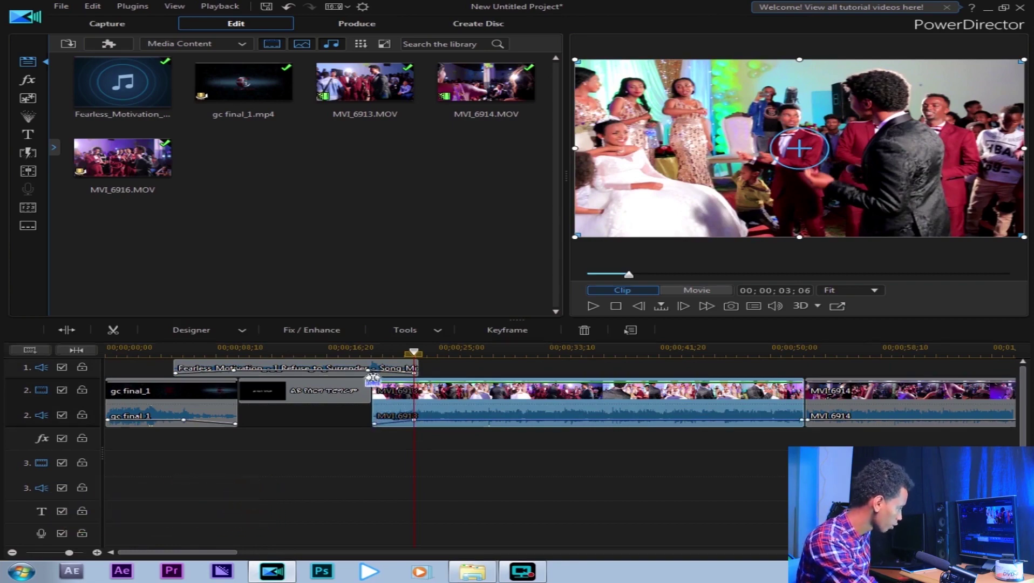
Play the movie from the end of the title through MVI_6913 into MVI_6914 to check the crossing audio fades and the cut.
click(367, 351)
key(space)
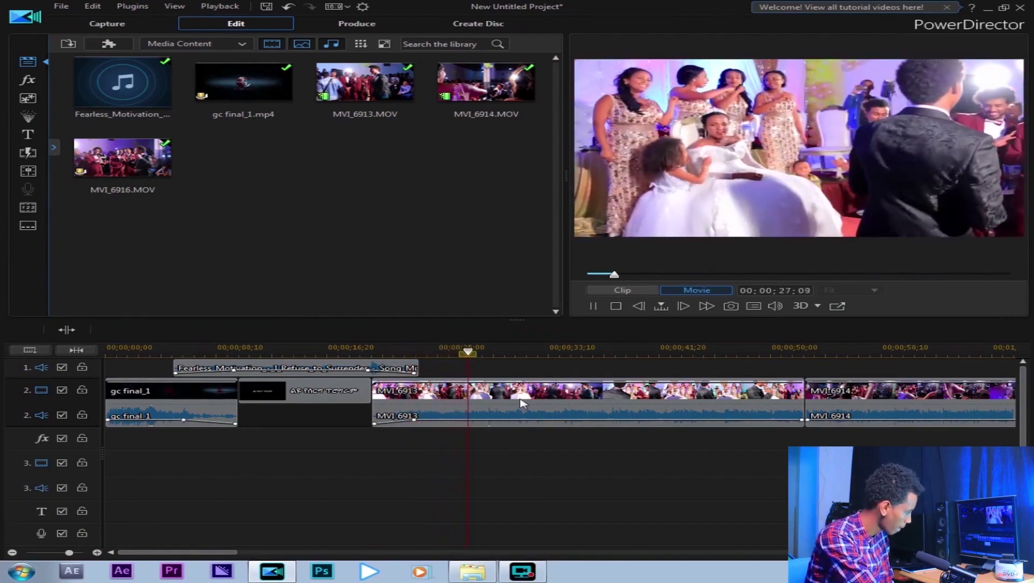
click(544, 352)
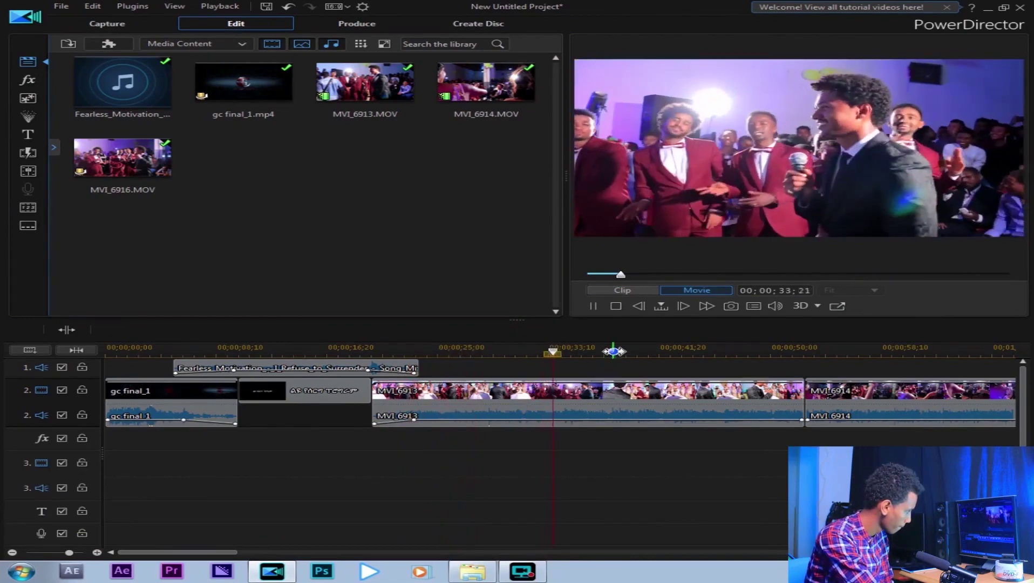
click(618, 354)
click(534, 353)
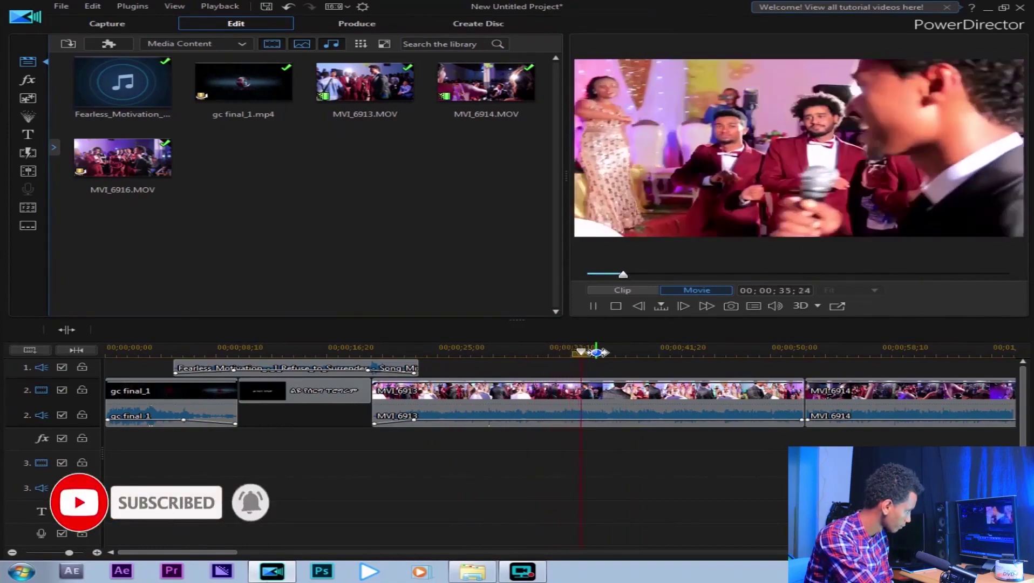
click(690, 352)
click(775, 352)
scroll(748, 419, down, 4)
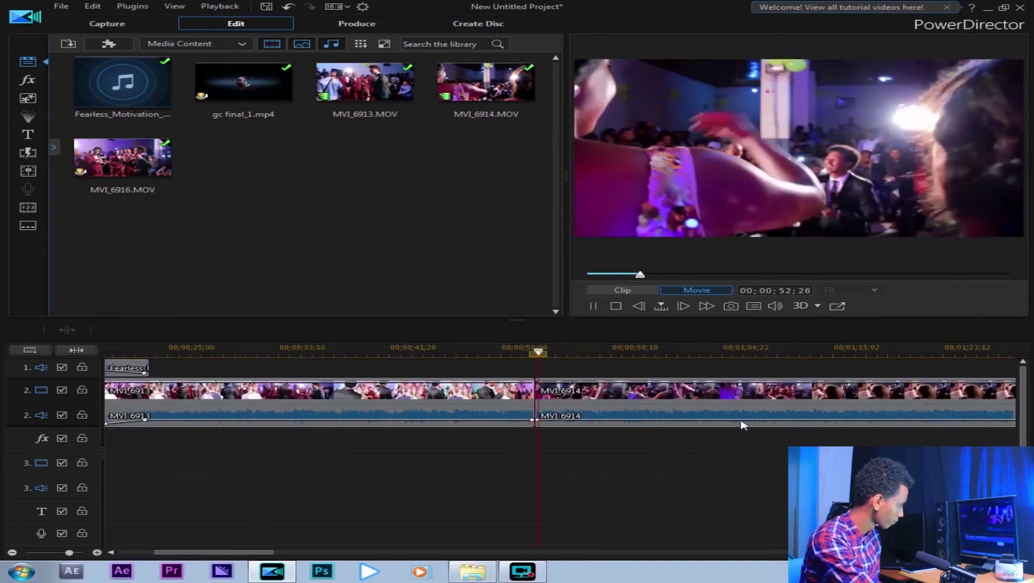
key(space)
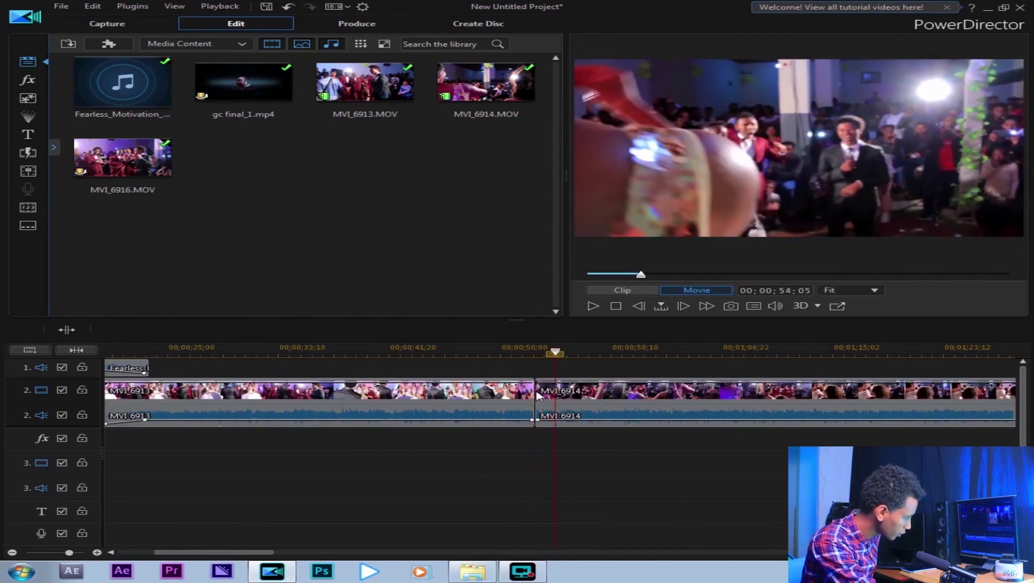
click(557, 400)
click(528, 398)
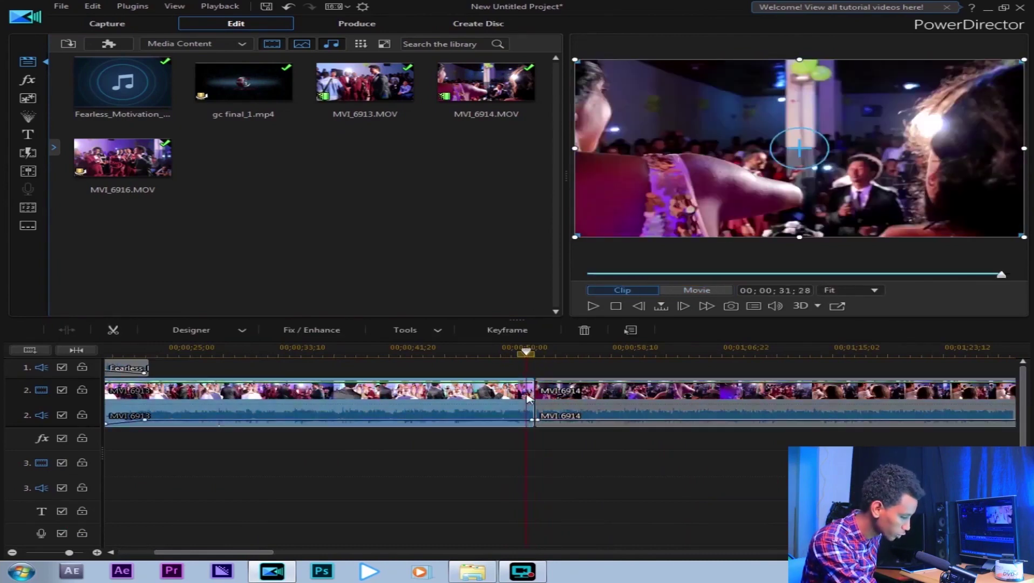
double_click(529, 398)
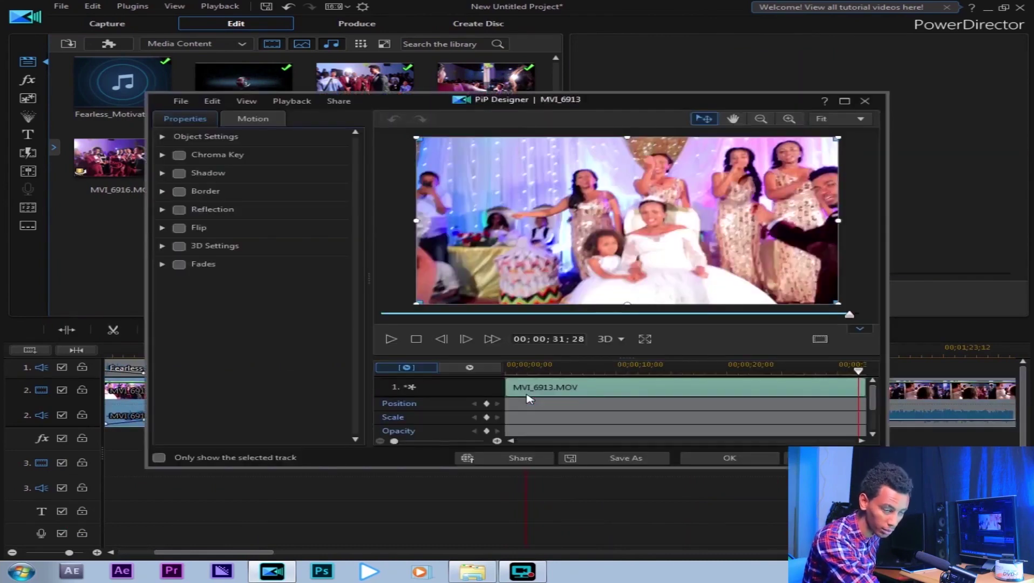
click(744, 458)
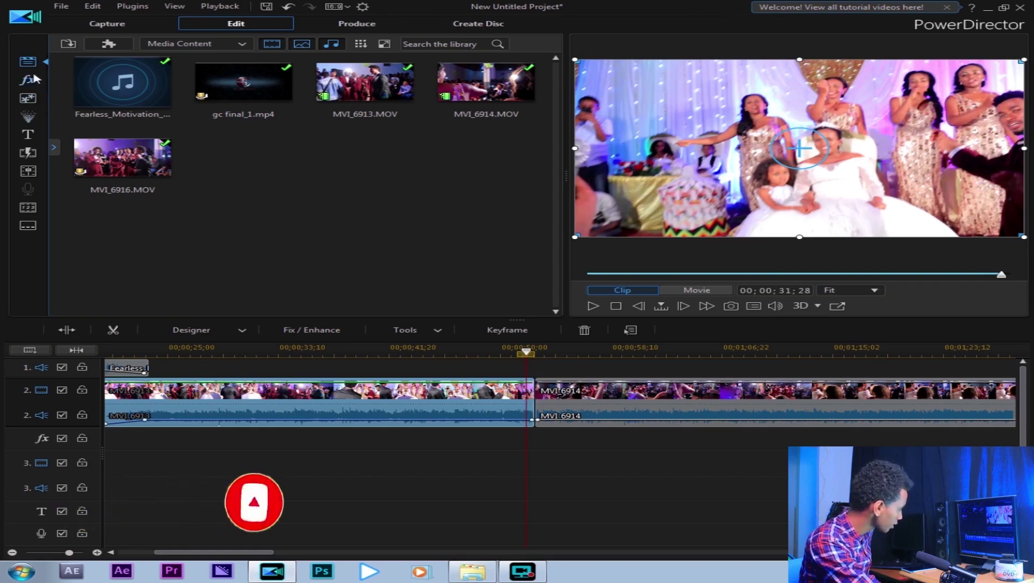
Place the Fade transition from the General category between the MVI_6913 and MVI_6914 clips.
click(28, 154)
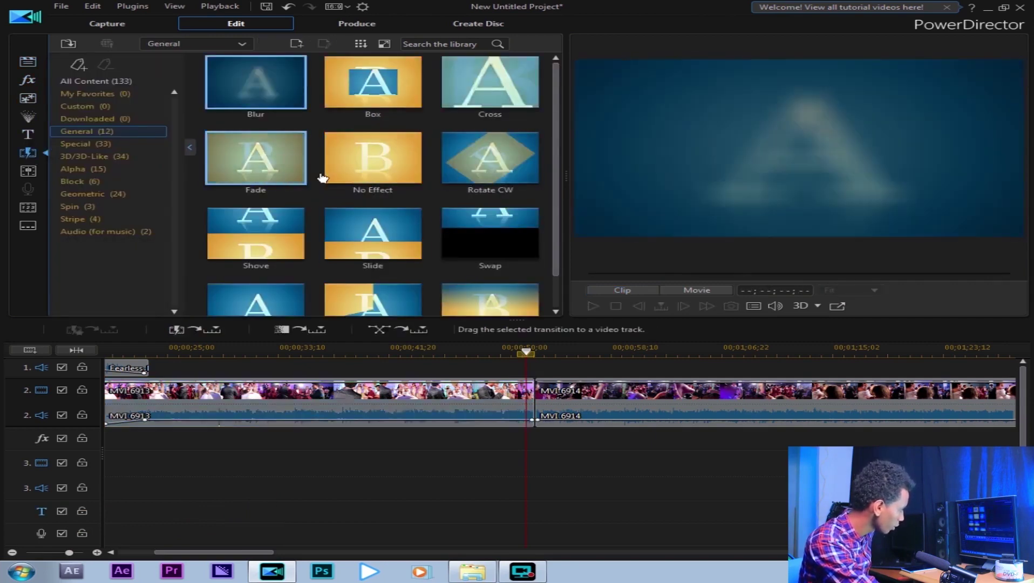
drag(272, 161, 301, 184)
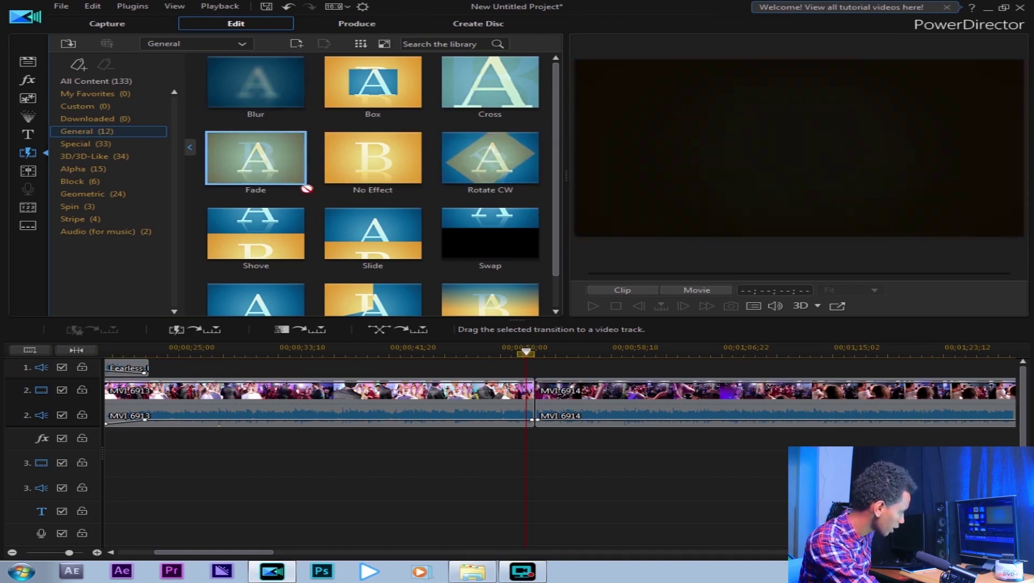
drag(485, 335, 538, 390)
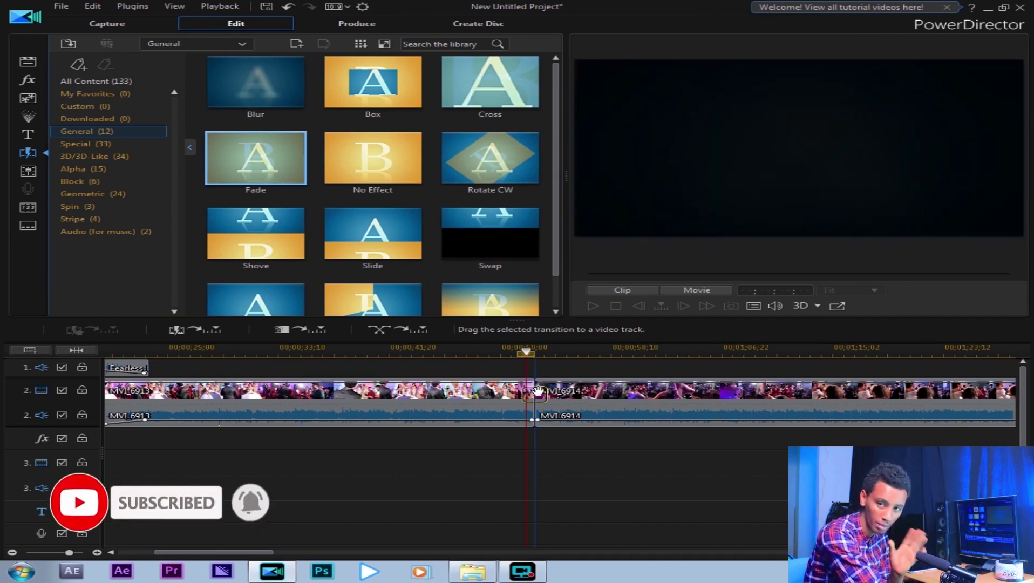
drag(538, 391, 537, 392)
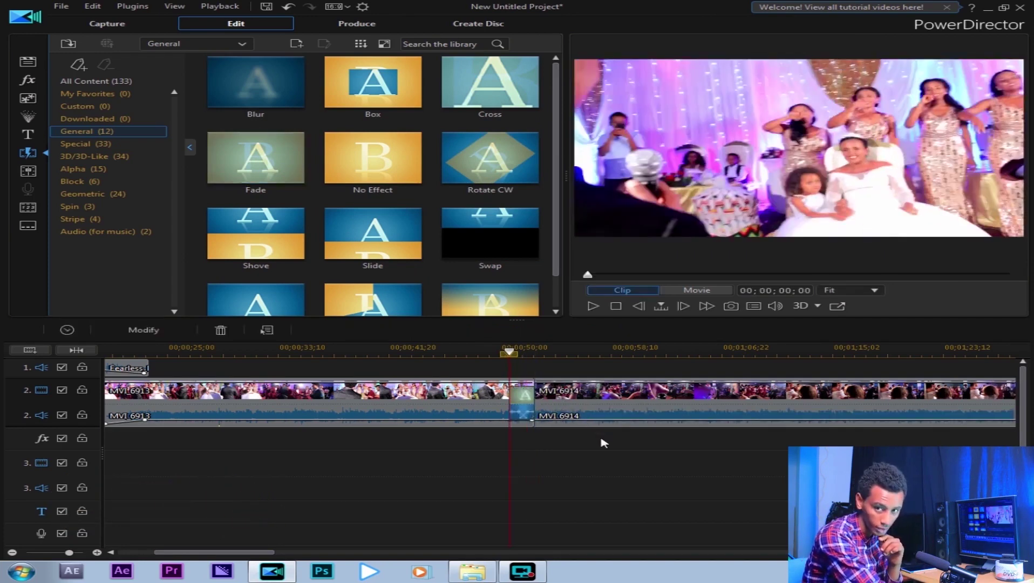
Play the movie across the Fade transition and skim onward through the MVI_6914 footage.
click(592, 307)
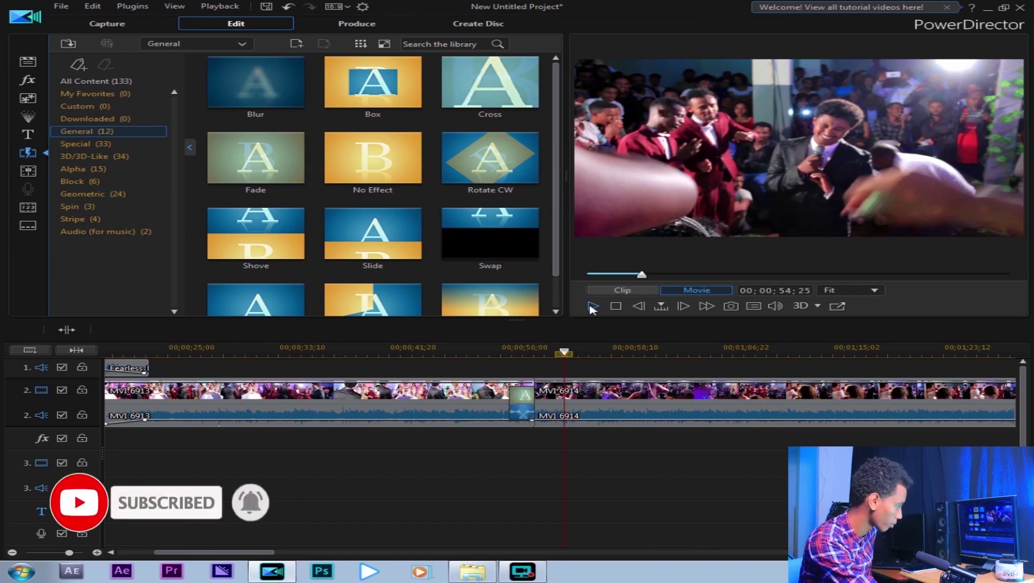
click(592, 306)
click(693, 352)
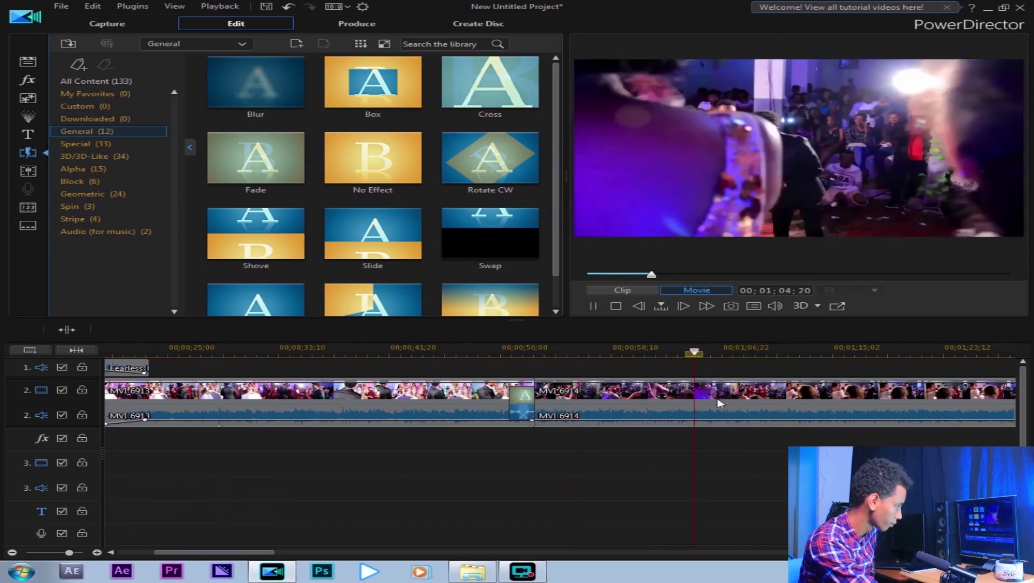
click(667, 347)
key(space)
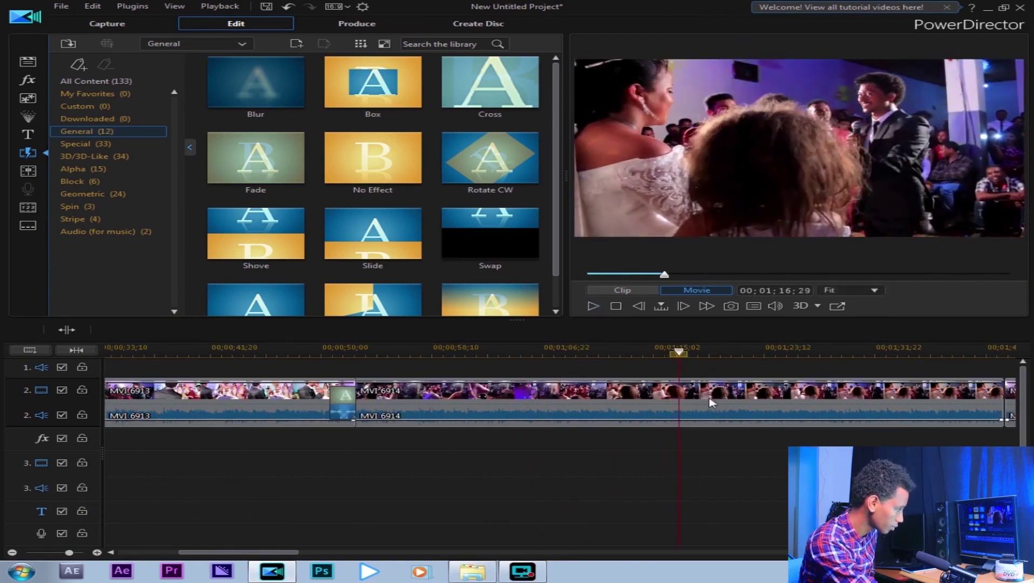
Place the Wipe Soft transition between the MVI_6914 and MVI_6916 clips.
click(783, 352)
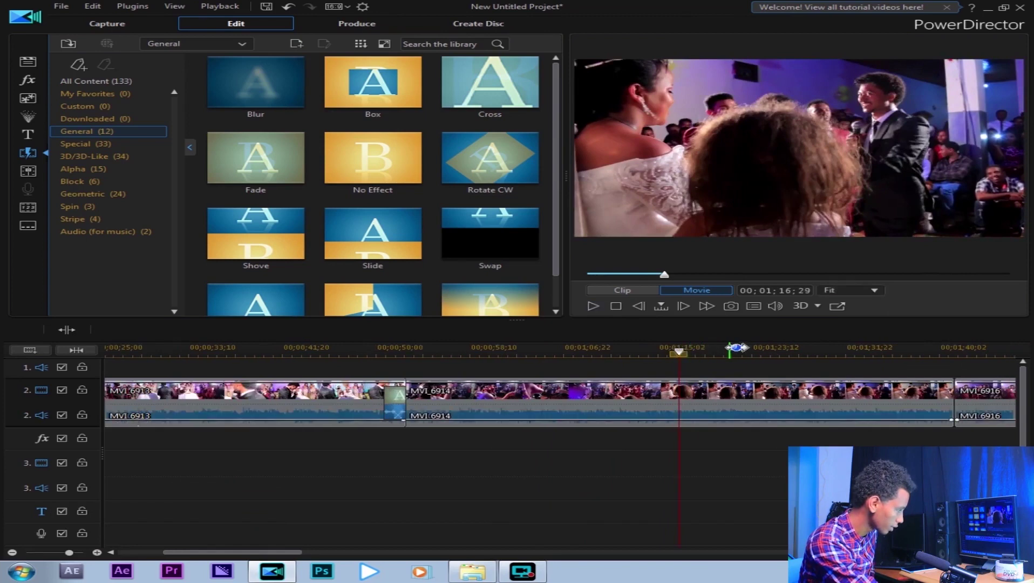
click(927, 355)
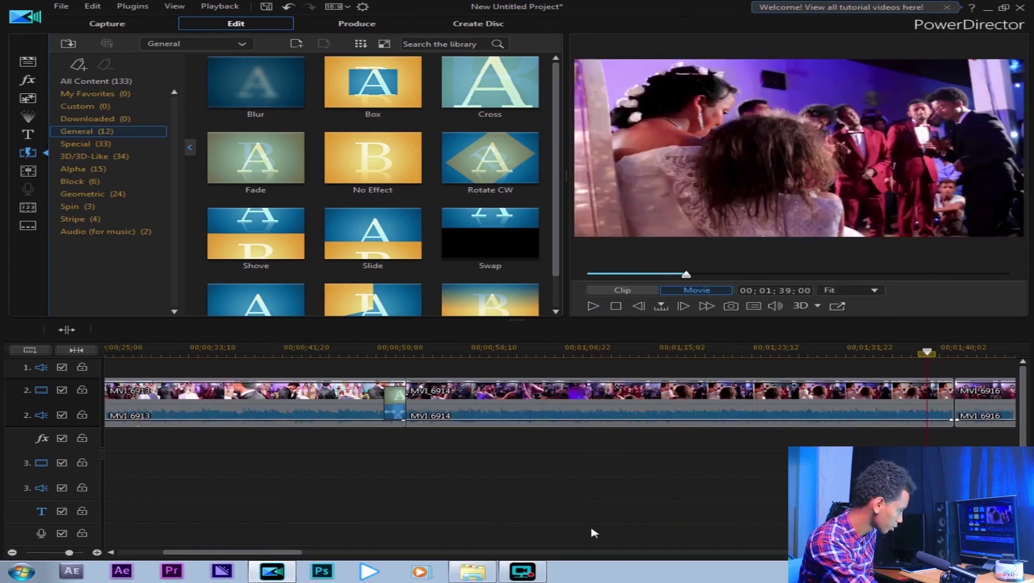
drag(265, 555, 340, 554)
click(483, 354)
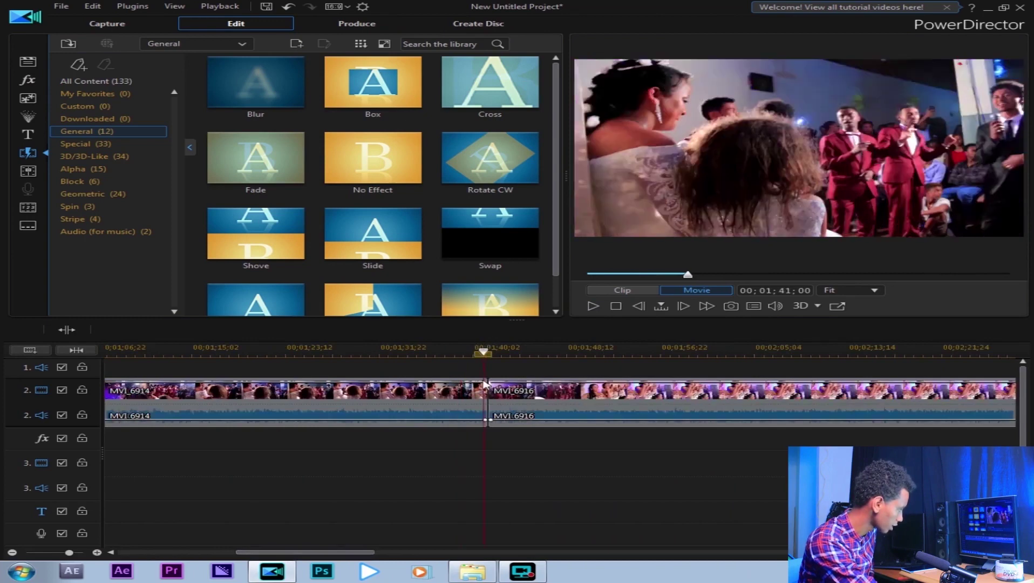
drag(461, 314, 477, 390)
Play the movie across the Wipe Soft transition and skim the first part of the MVI_6916 footage.
key(space)
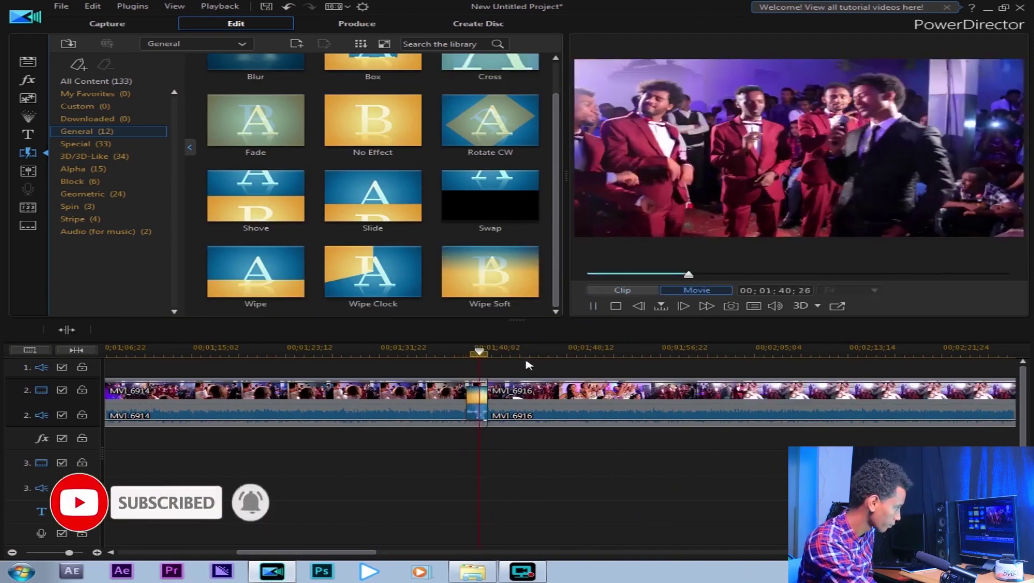
click(534, 352)
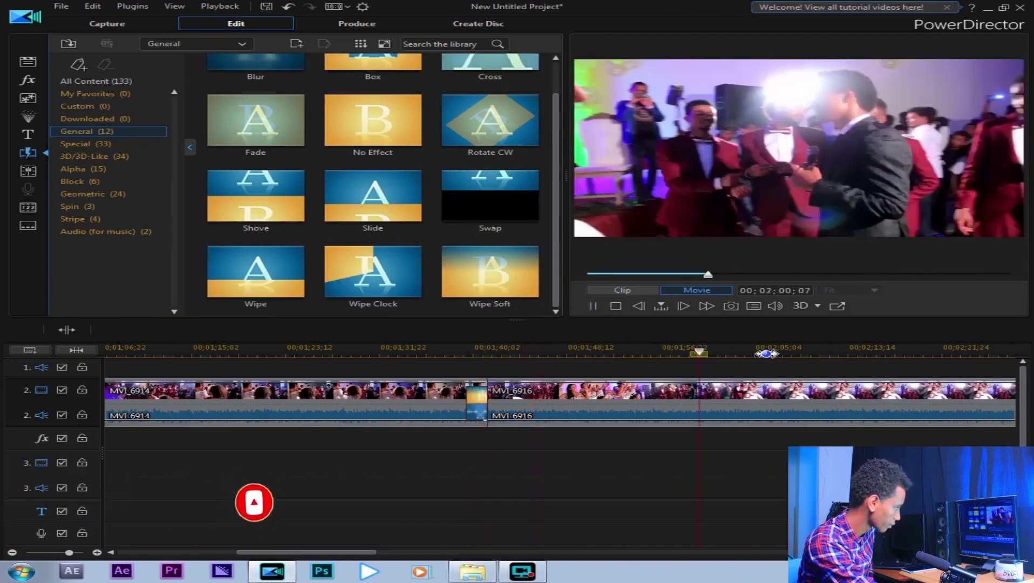
click(839, 354)
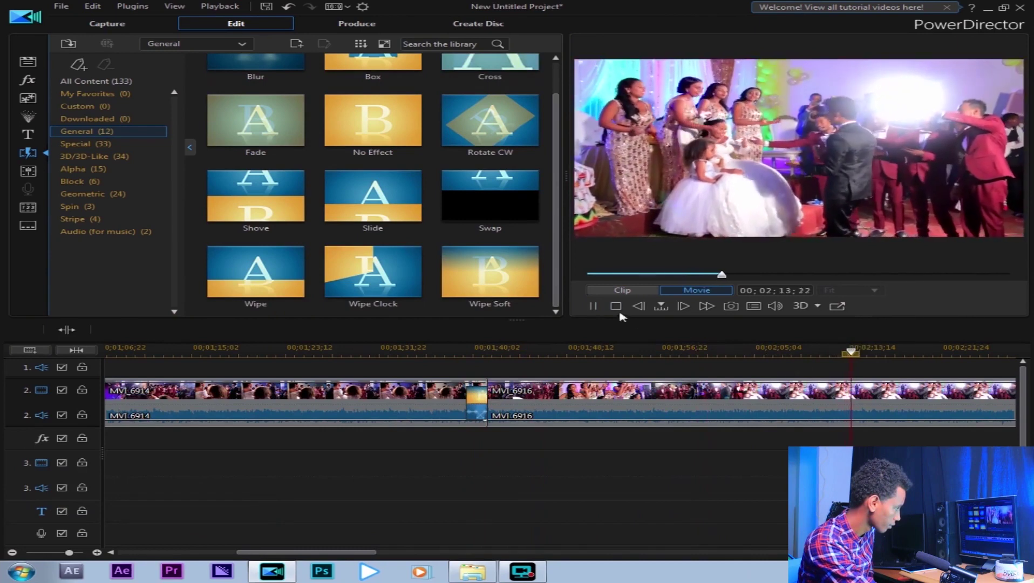
key(space)
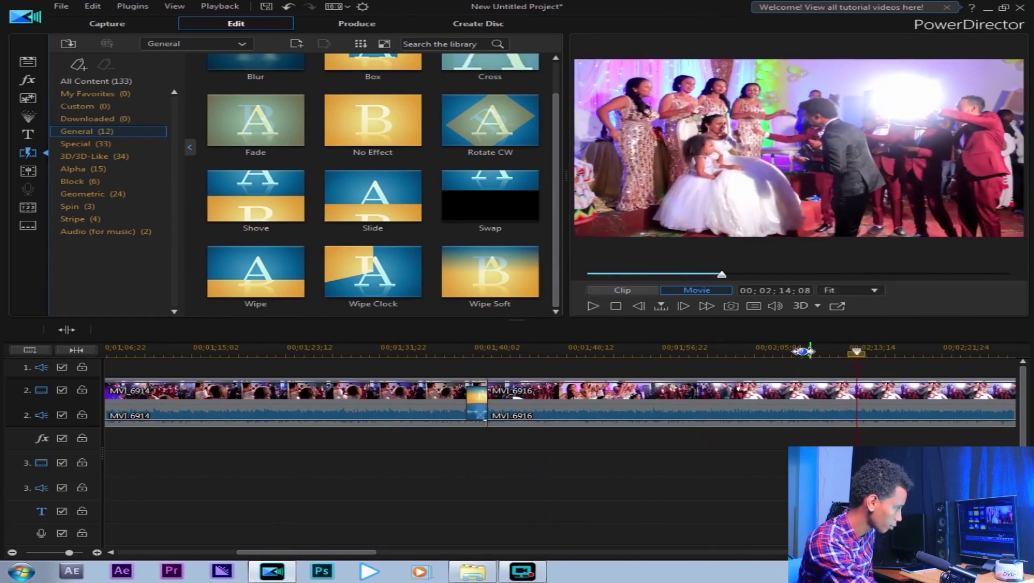
Skim the rest of the MVI_6916 footage across the whole timeline, stopping shortly before the end of the clip.
drag(790, 354, 487, 350)
drag(790, 344, 667, 345)
drag(804, 345, 532, 351)
drag(750, 354, 529, 351)
click(455, 352)
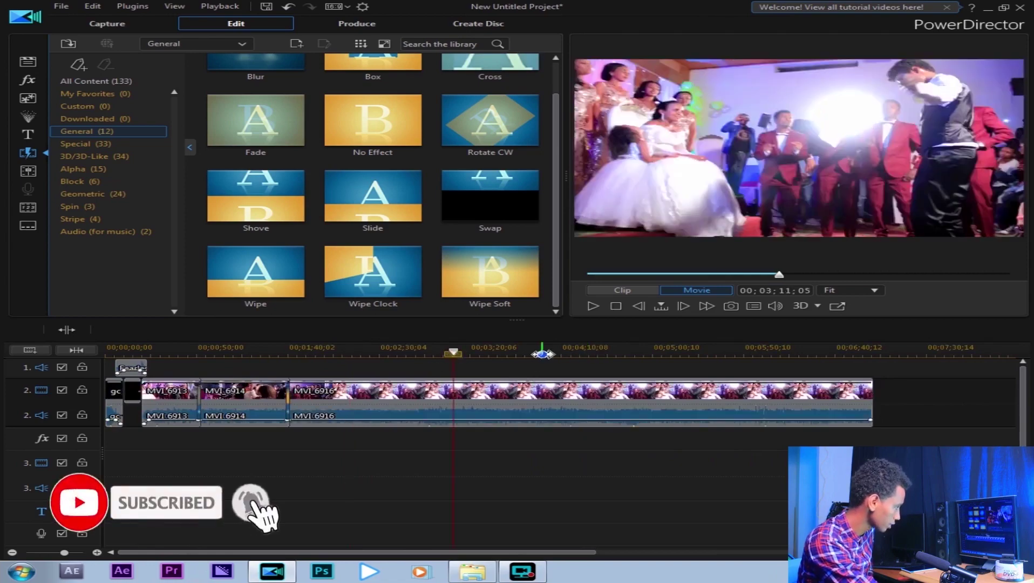
click(543, 352)
click(653, 353)
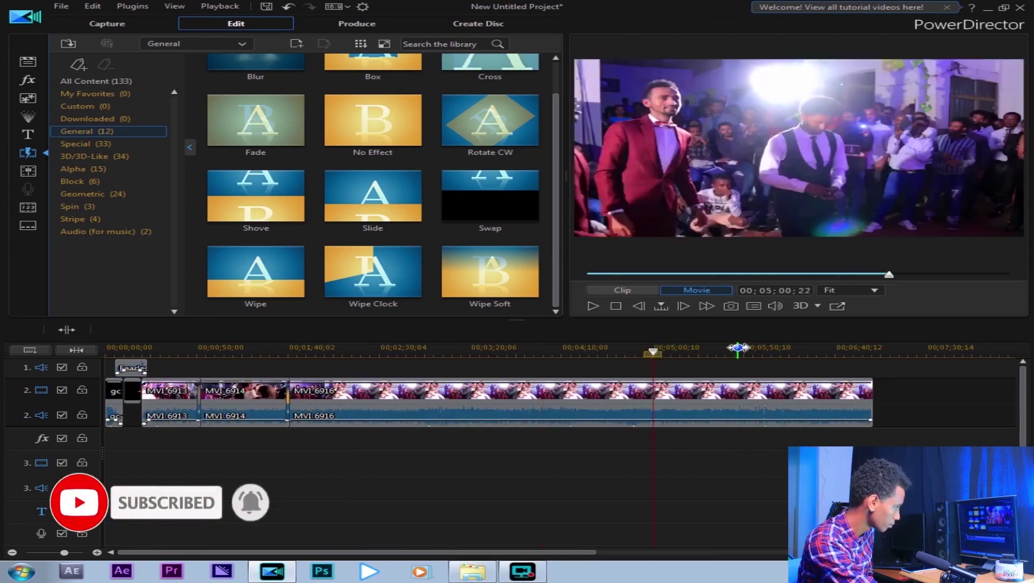
click(736, 351)
click(862, 352)
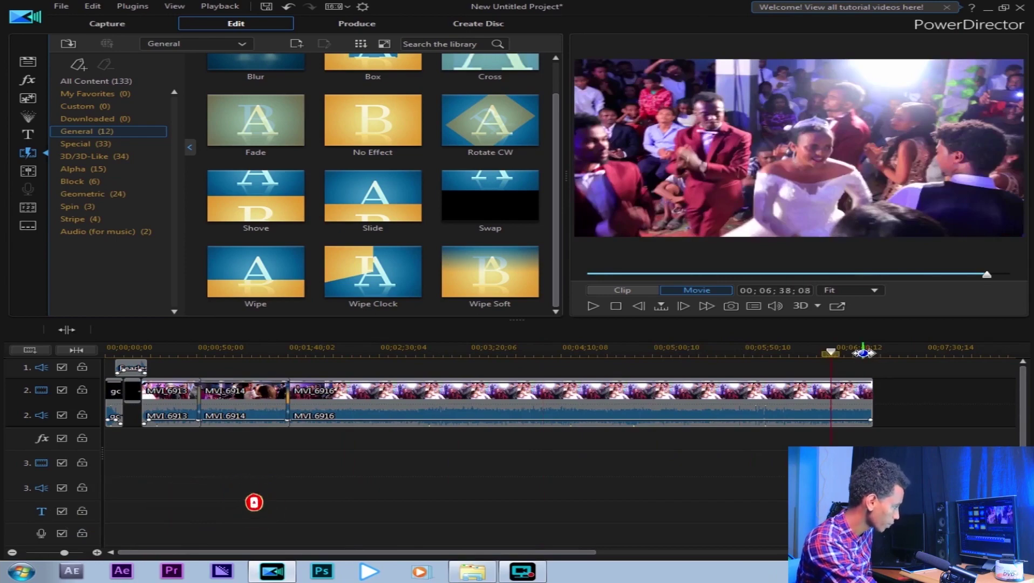
scroll(619, 364, up, 4)
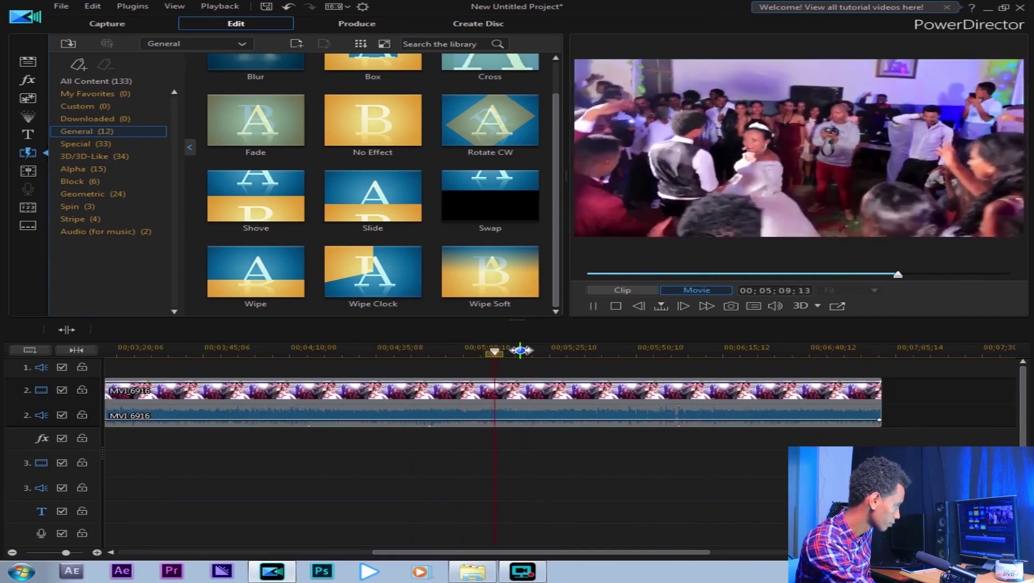
drag(486, 353, 843, 352)
click(593, 307)
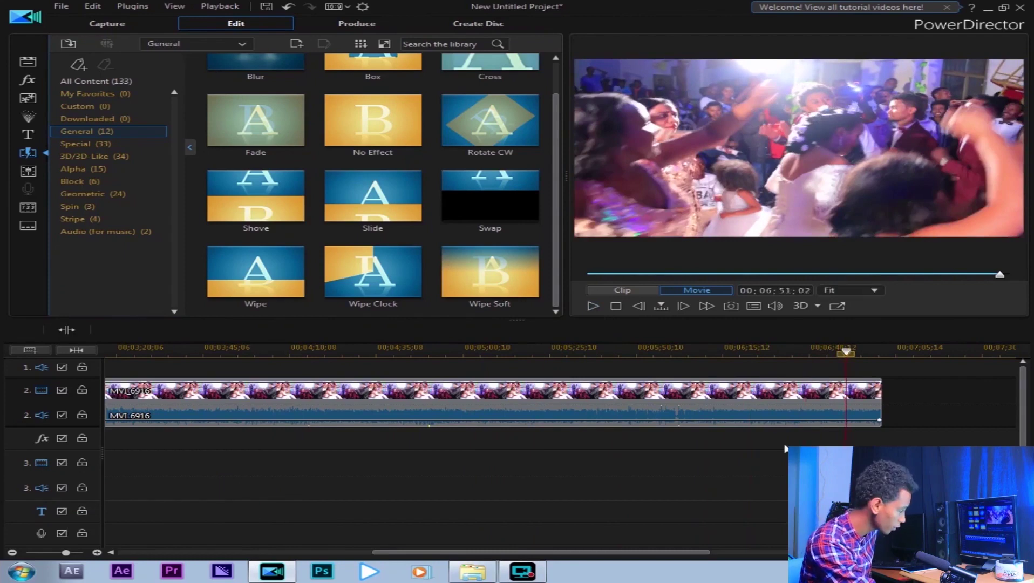
Add the Default text title to video track 2, directly after the end of the MVI_6916 clip.
drag(611, 553, 692, 549)
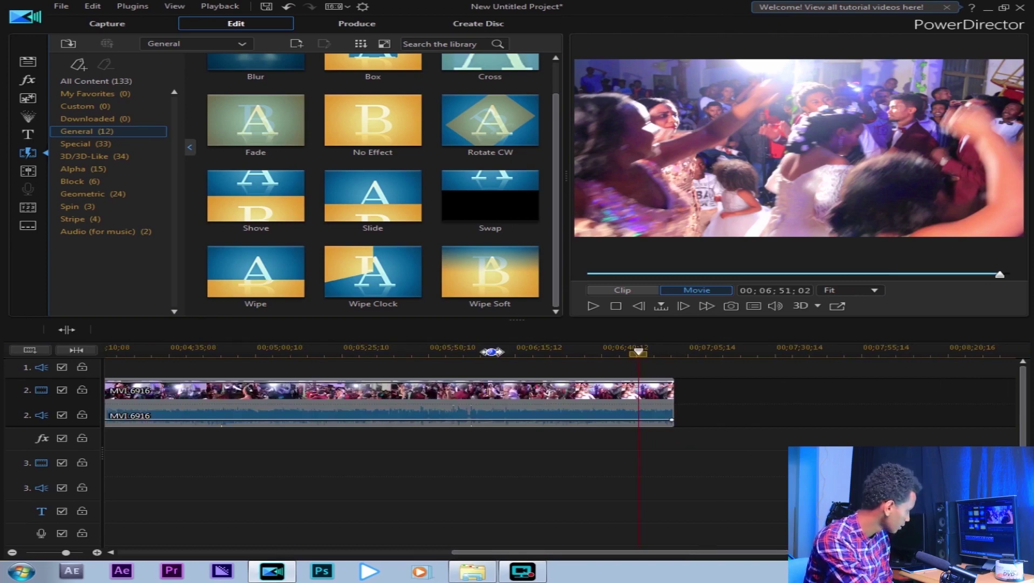
click(28, 134)
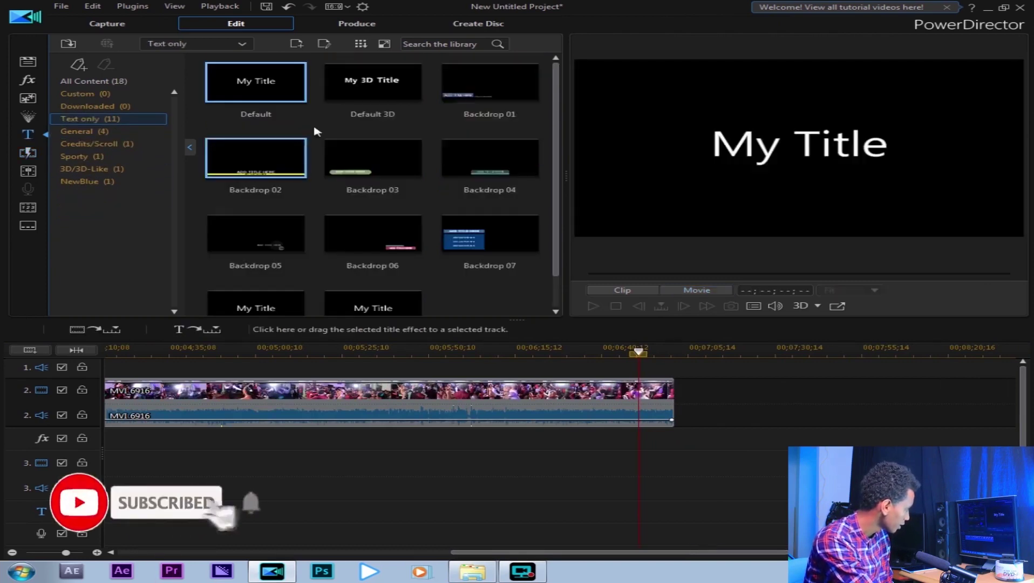
drag(262, 78, 460, 170)
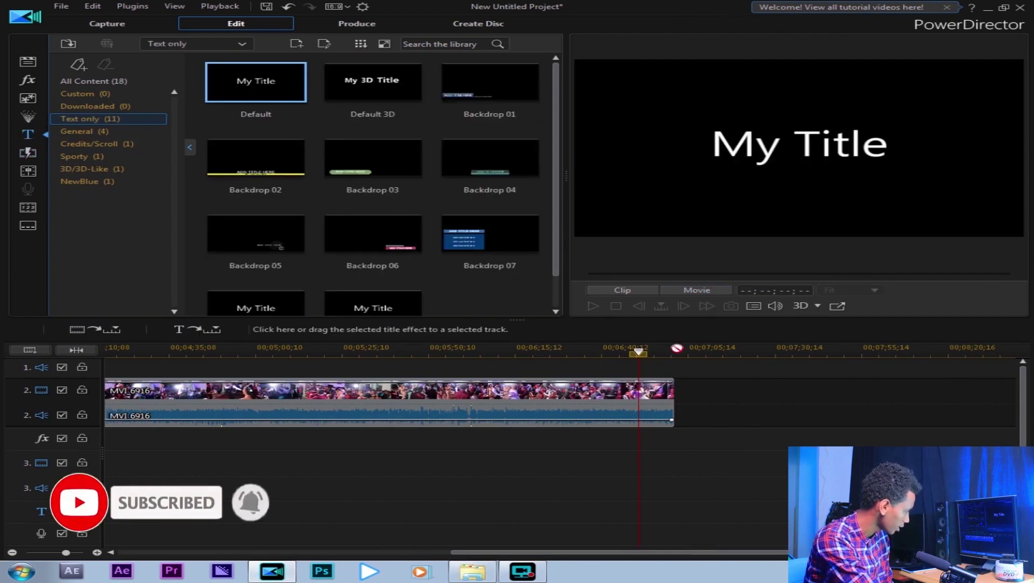
drag(688, 392, 694, 392)
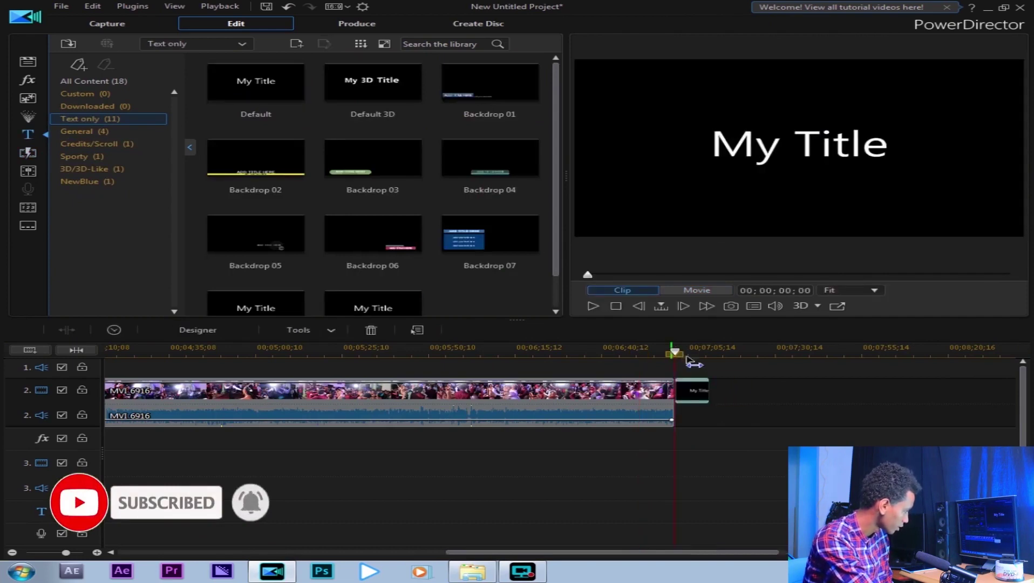
Open the new title in the Title Designer, set its font to Power Geez Unicode1 and its text to "ስለተመለከታችሁ እናመሰግናለን".
click(219, 329)
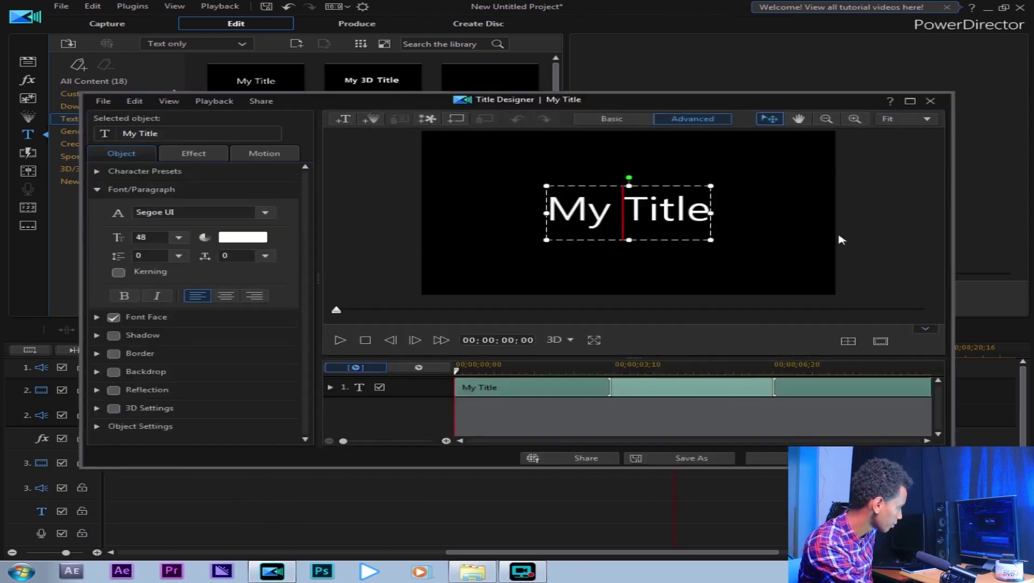
drag(546, 213, 712, 213)
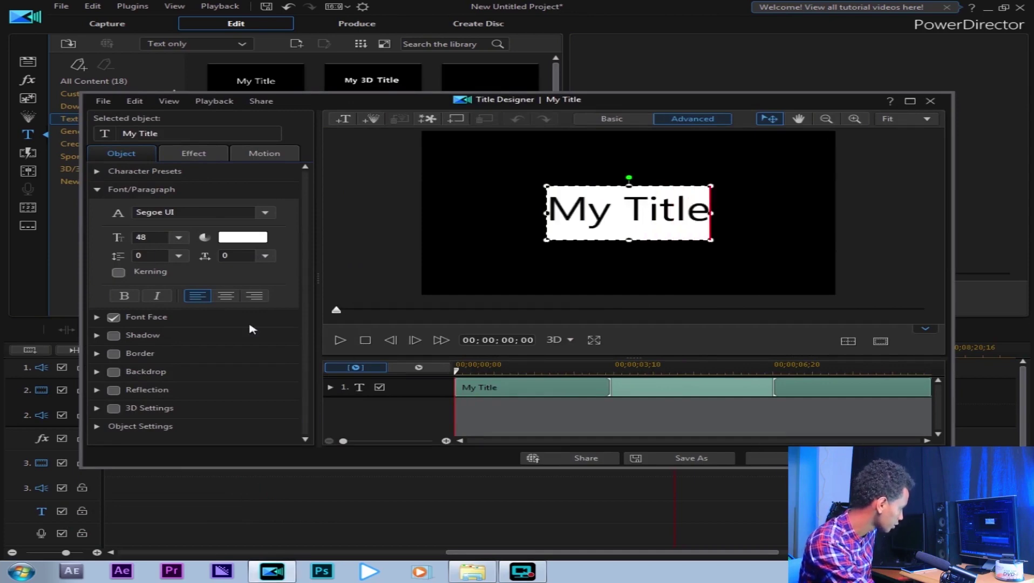
click(265, 212)
scroll(209, 306, up, 4)
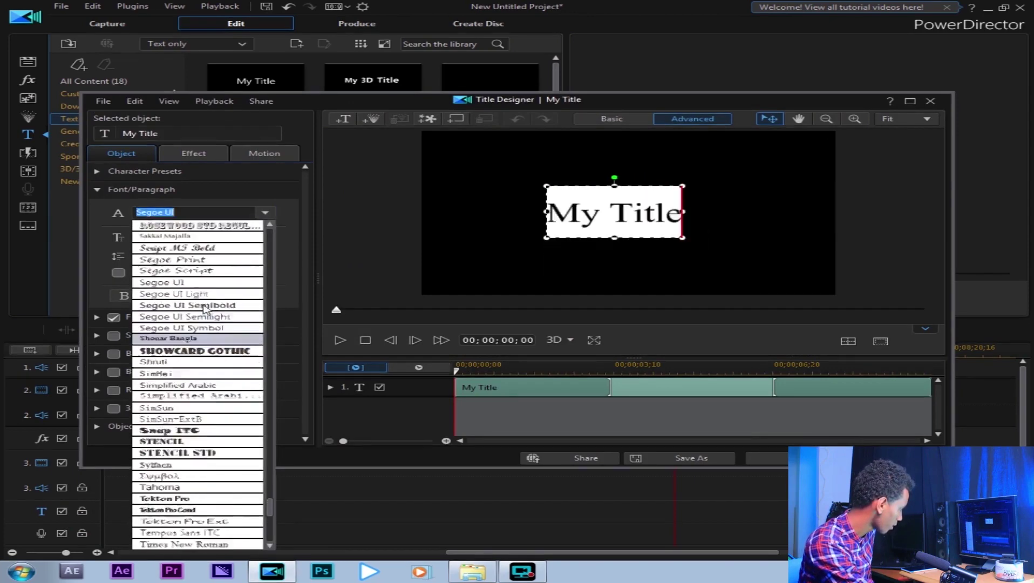
scroll(209, 306, up, 2)
click(197, 282)
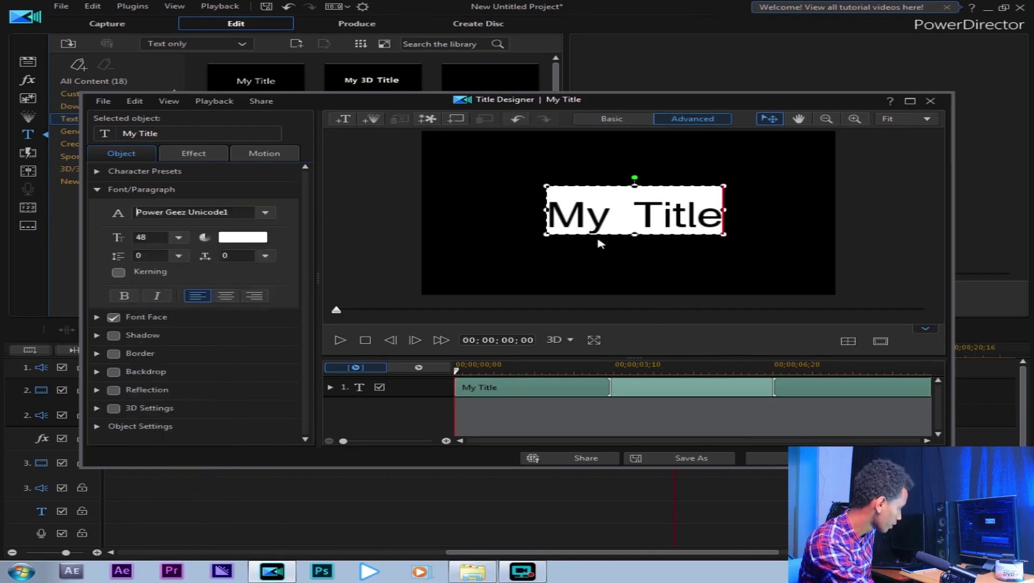
text(ስለተመለከታ)
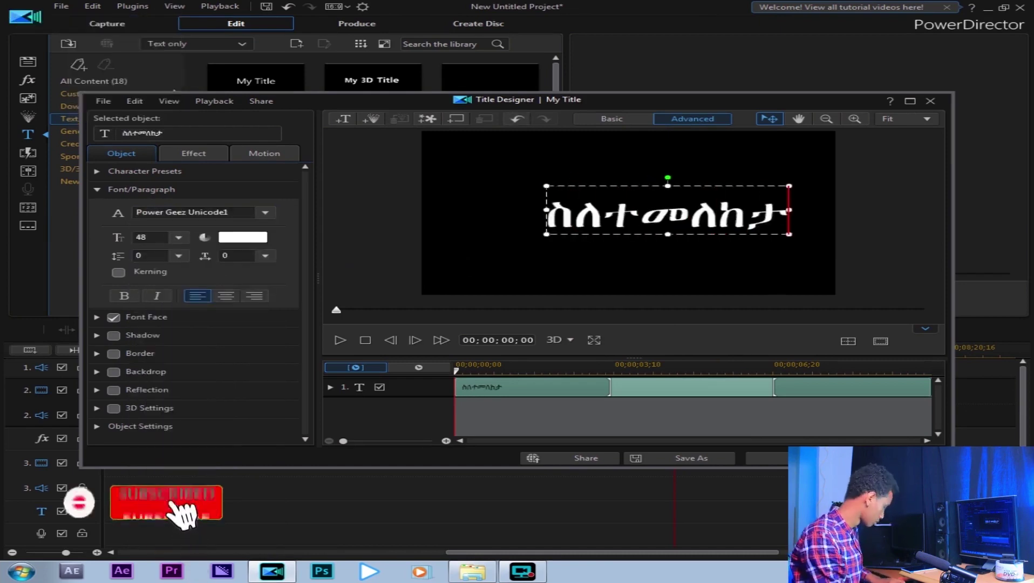
text(ችሁ እናመሰግናለን)
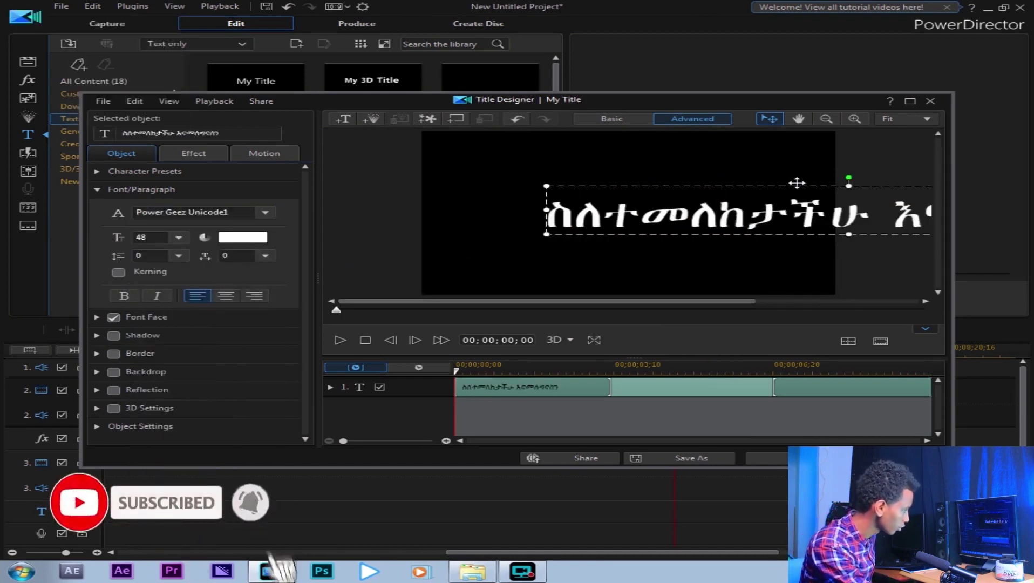
Shrink the Amharic closing text to fit inside the frame and position it near the middle.
drag(732, 183, 680, 183)
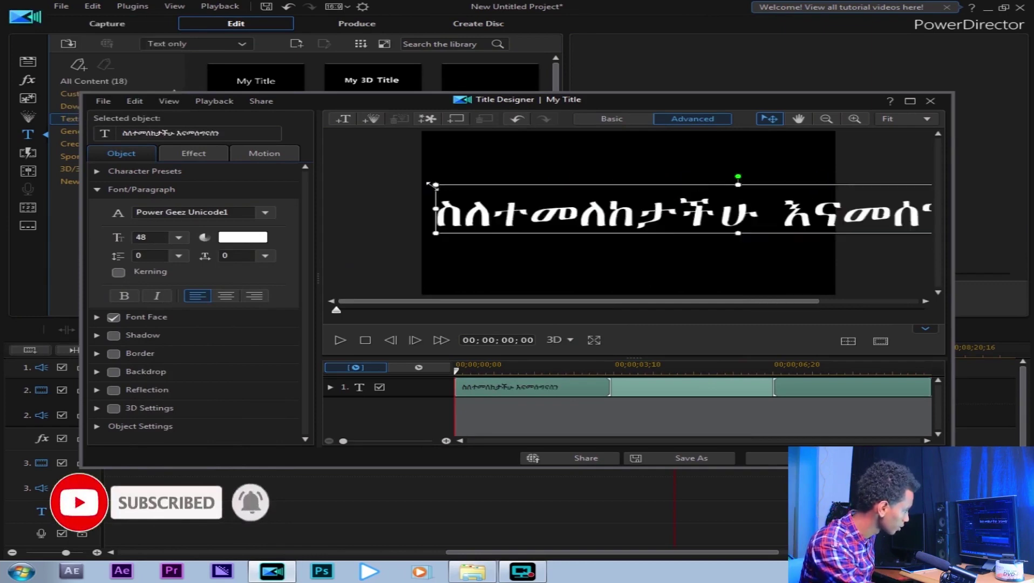
drag(436, 185, 645, 202)
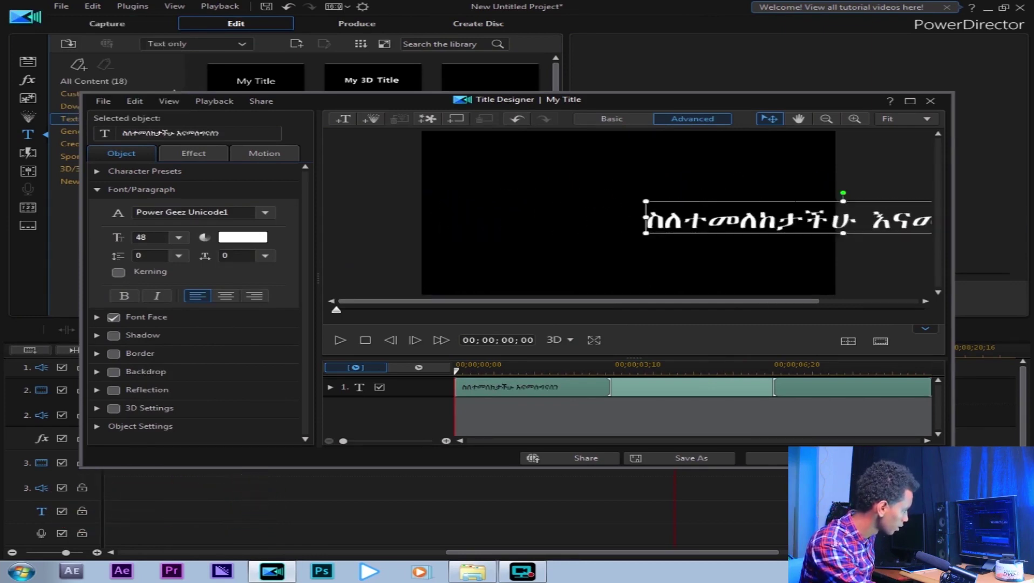
drag(796, 200, 590, 200)
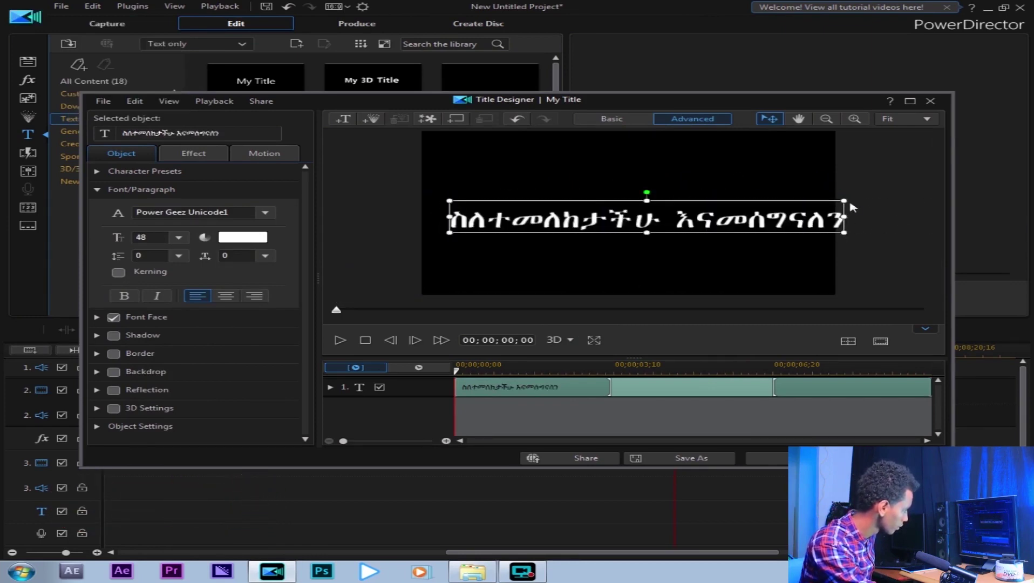
drag(845, 199, 693, 211)
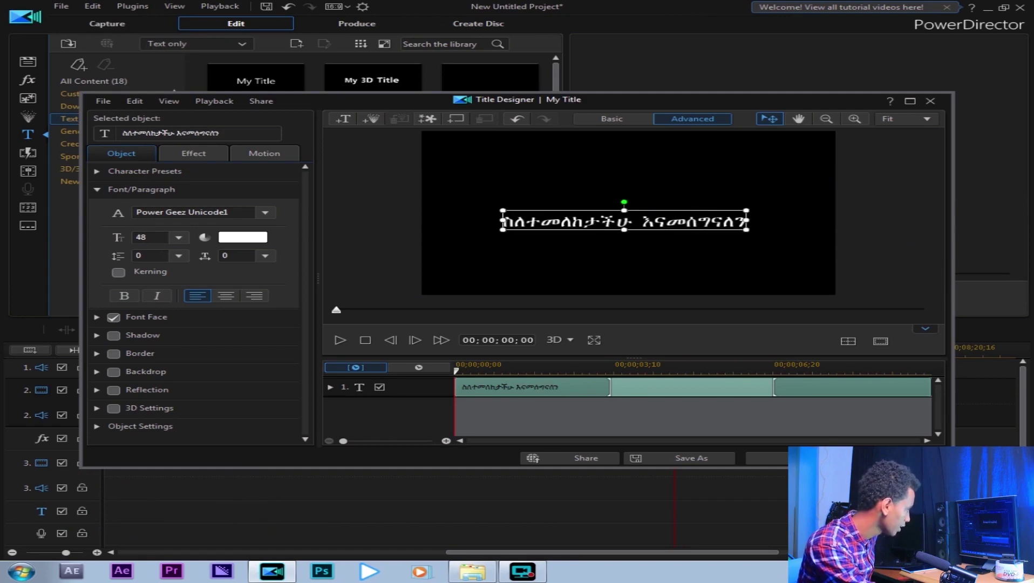
drag(700, 207, 709, 205)
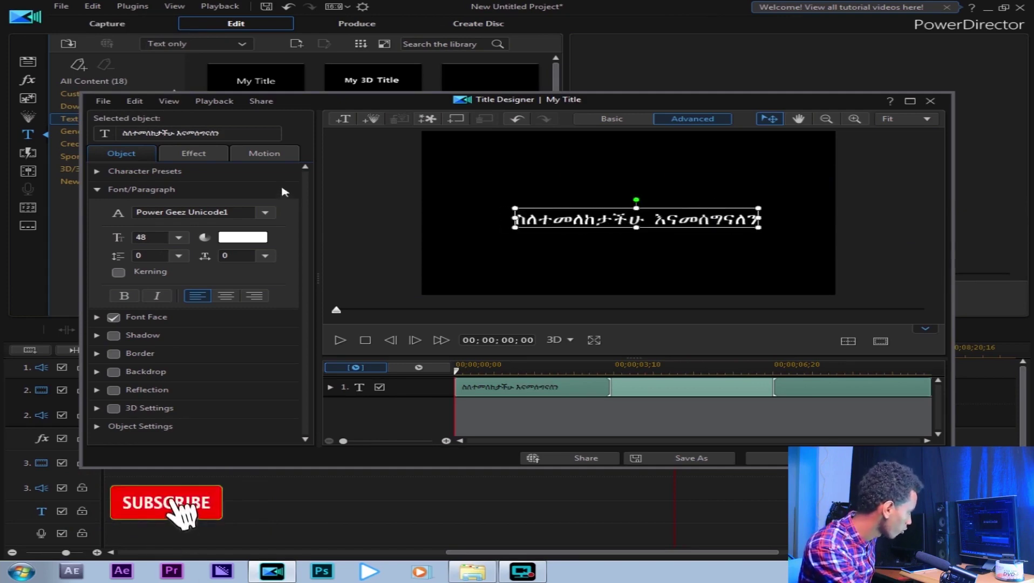
Try the Beam In - Down starting effect on the closing title and return it to No Effect.
click(193, 153)
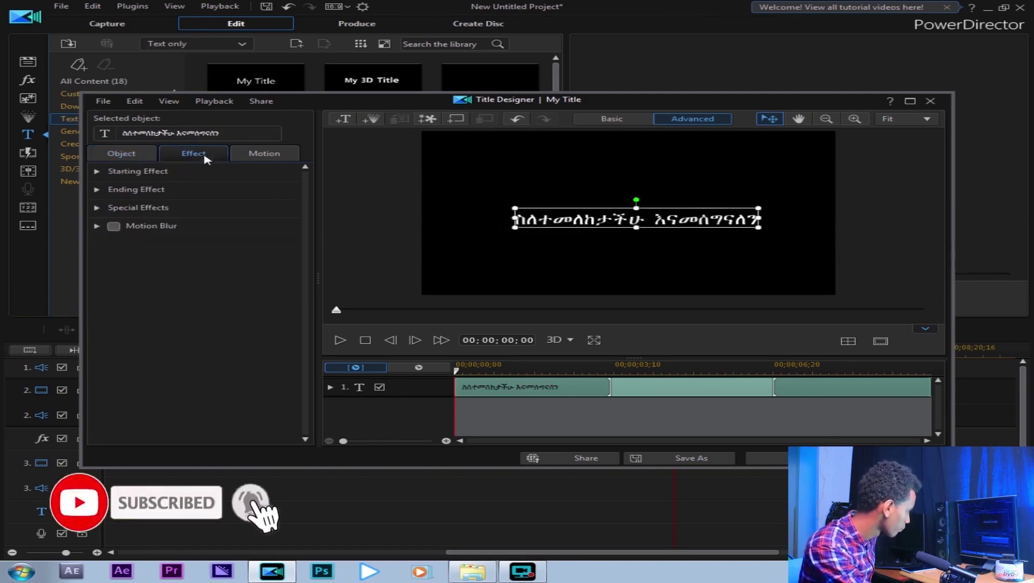
click(137, 170)
scroll(162, 281, down, 2)
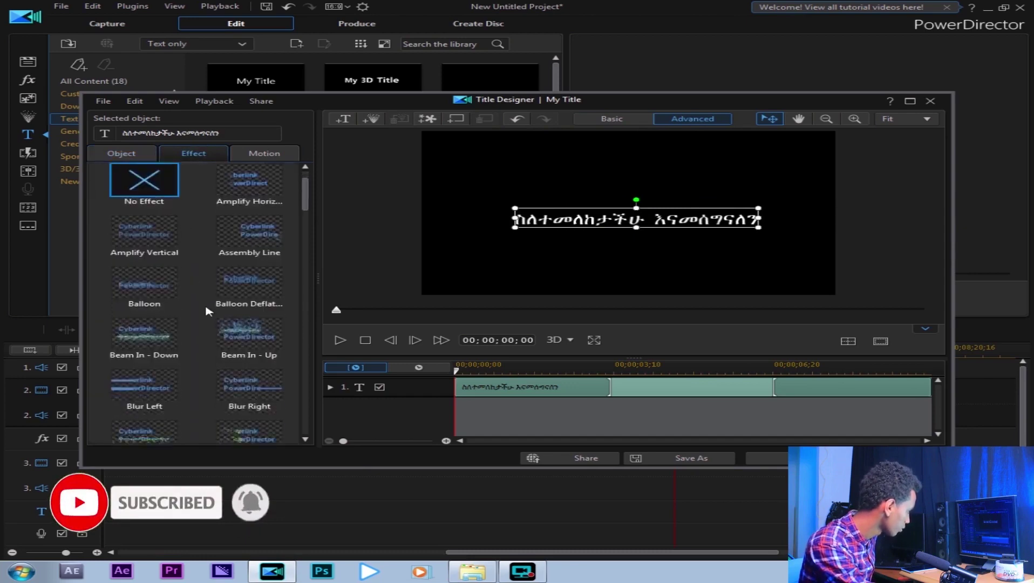
click(170, 300)
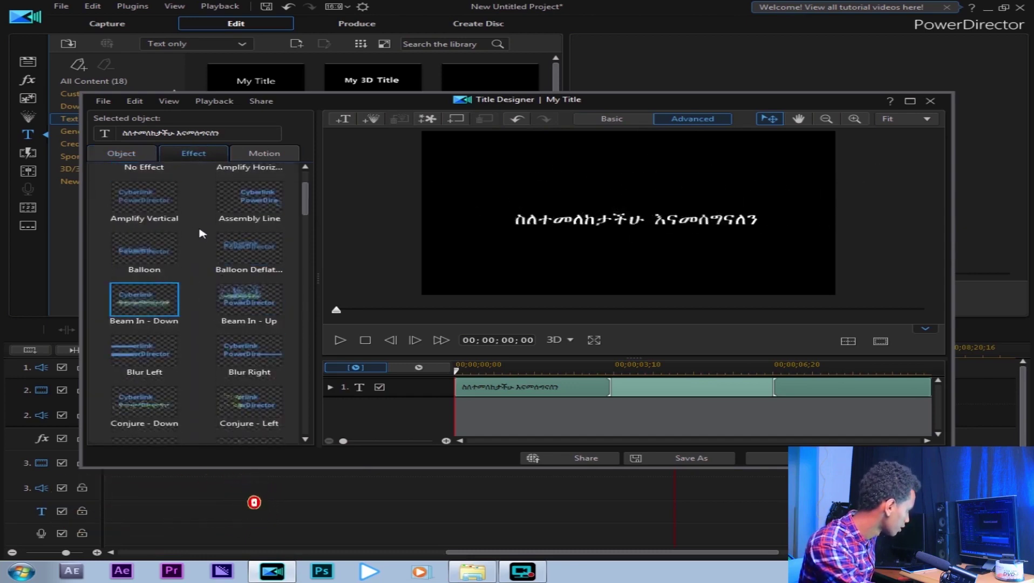
scroll(162, 243, up, 2)
click(153, 202)
scroll(156, 221, up, 1)
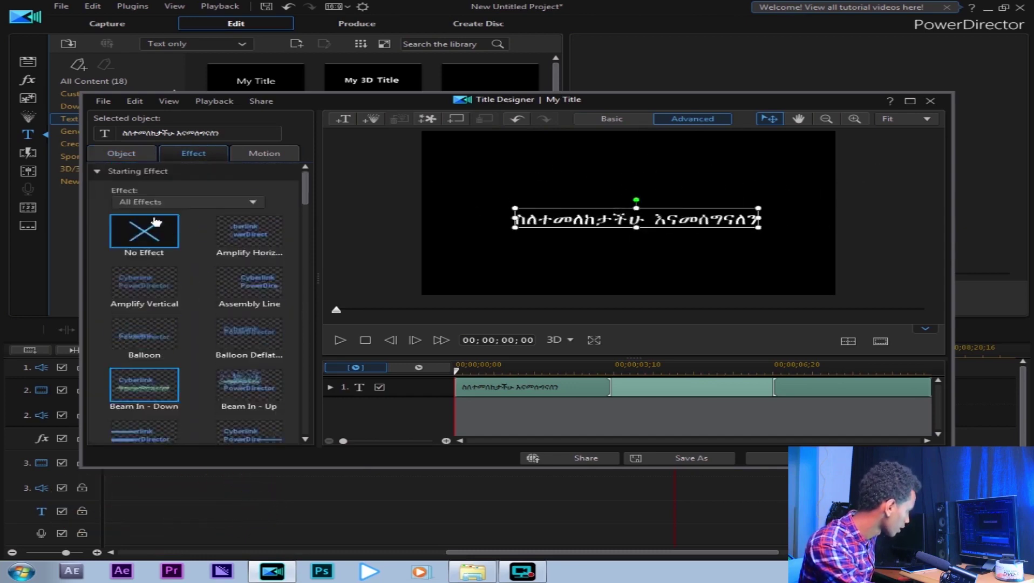
Apply the Dissolve - Left ending effect to the closing title and accept the title design.
click(98, 172)
click(103, 192)
scroll(192, 295, down, 2)
click(256, 376)
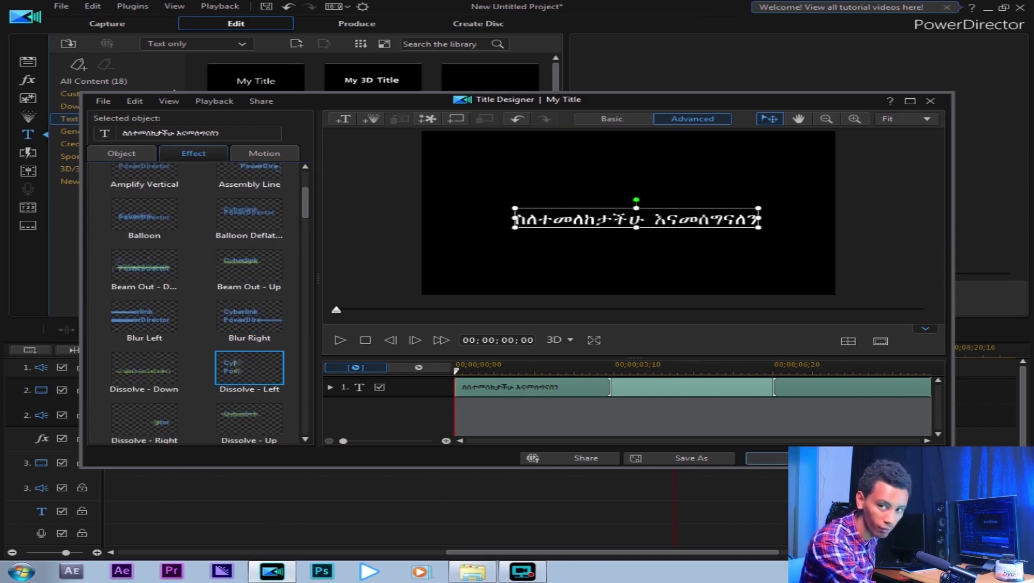
click(766, 457)
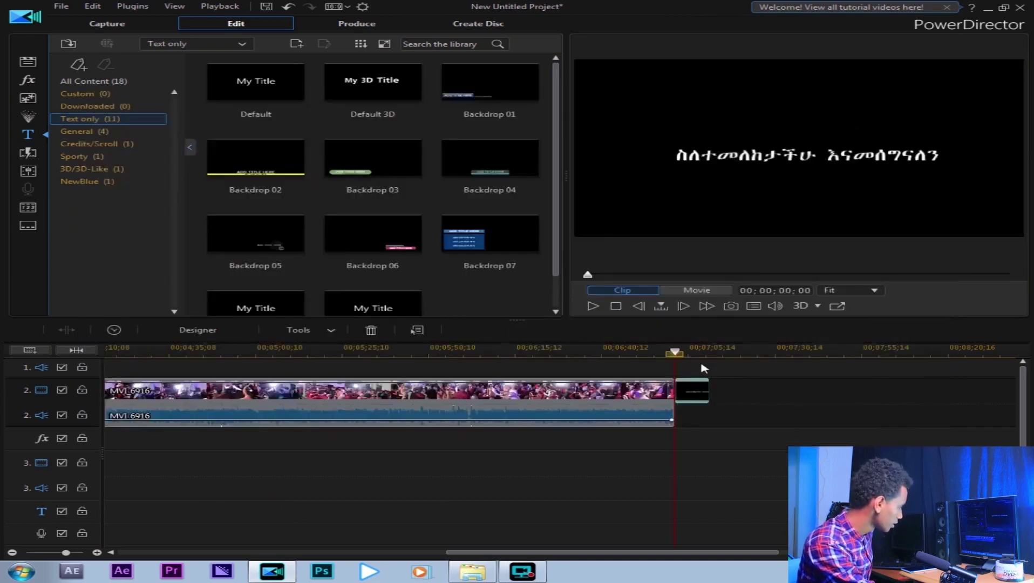
Play the start of the closing title and look back over the timeline to its beginning.
click(592, 306)
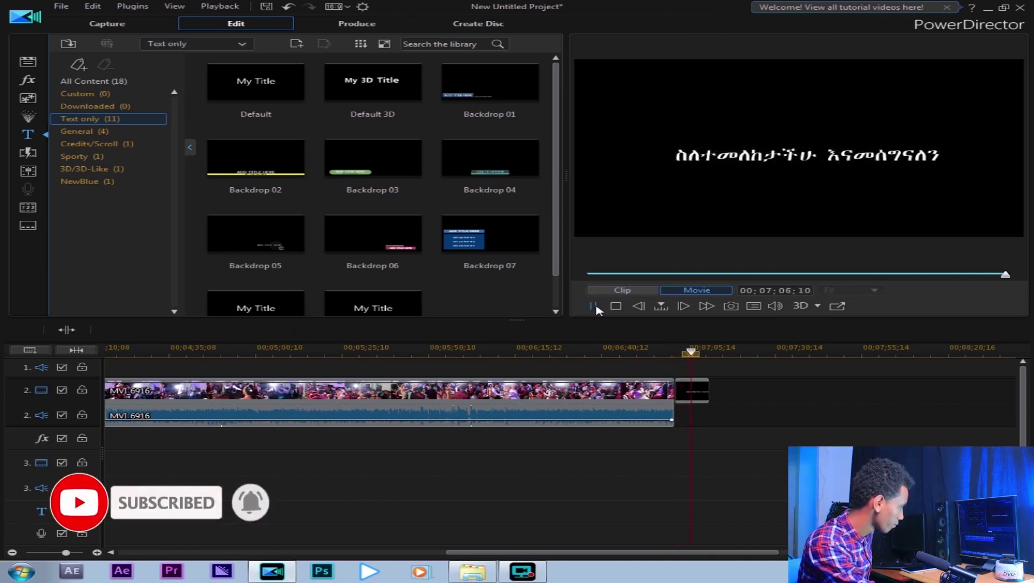
click(593, 306)
drag(664, 552, 423, 535)
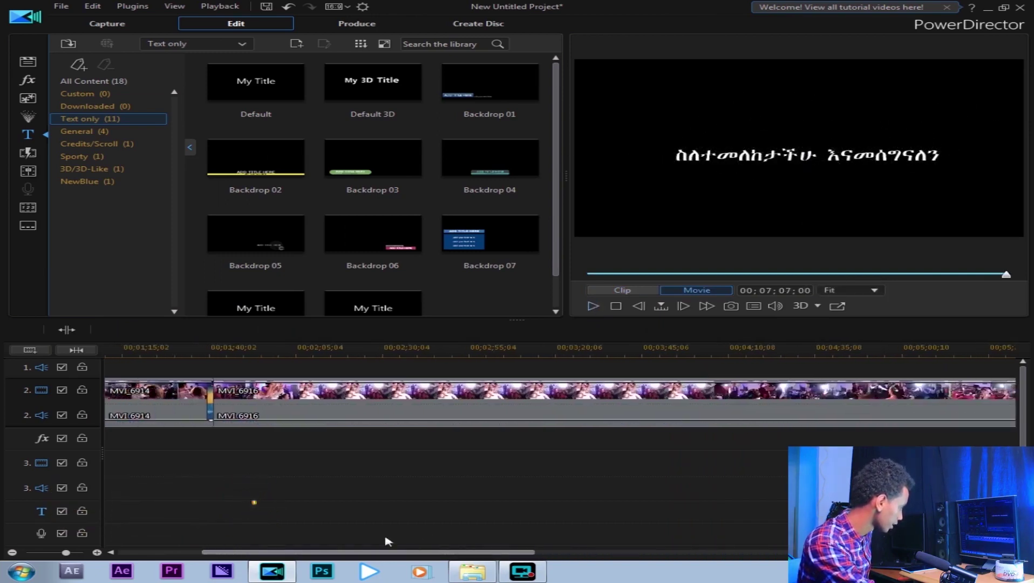
scroll(588, 347, down, 2)
click(221, 87)
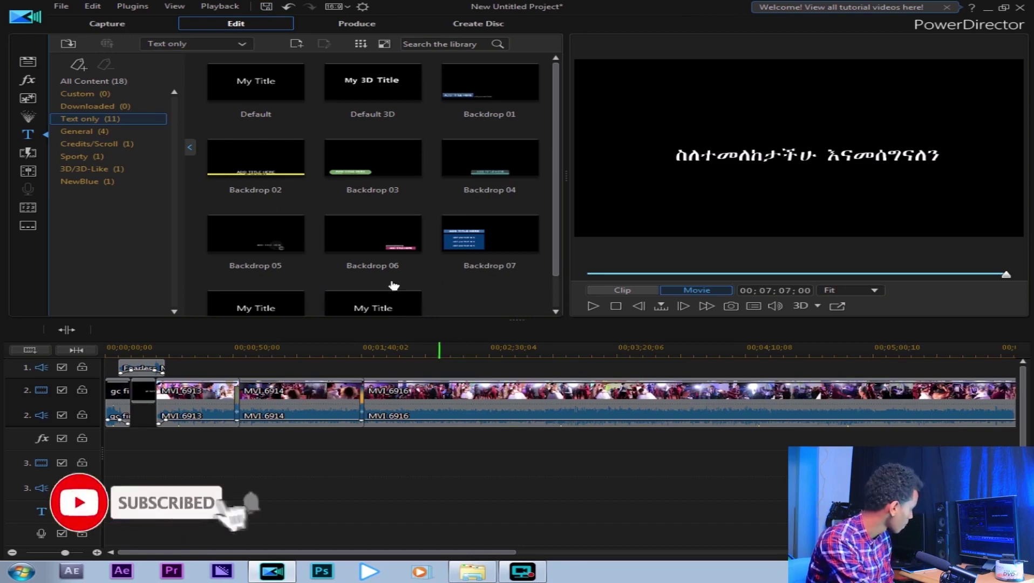
Save the project as "My project 1" in the Projects folder of My Project on New Volume (F:).
click(64, 7)
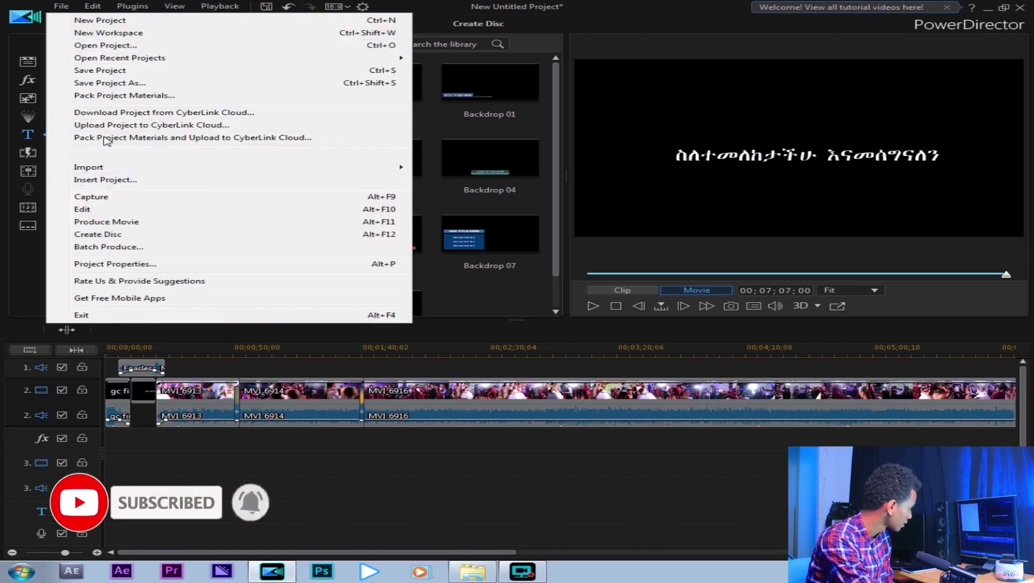
click(113, 72)
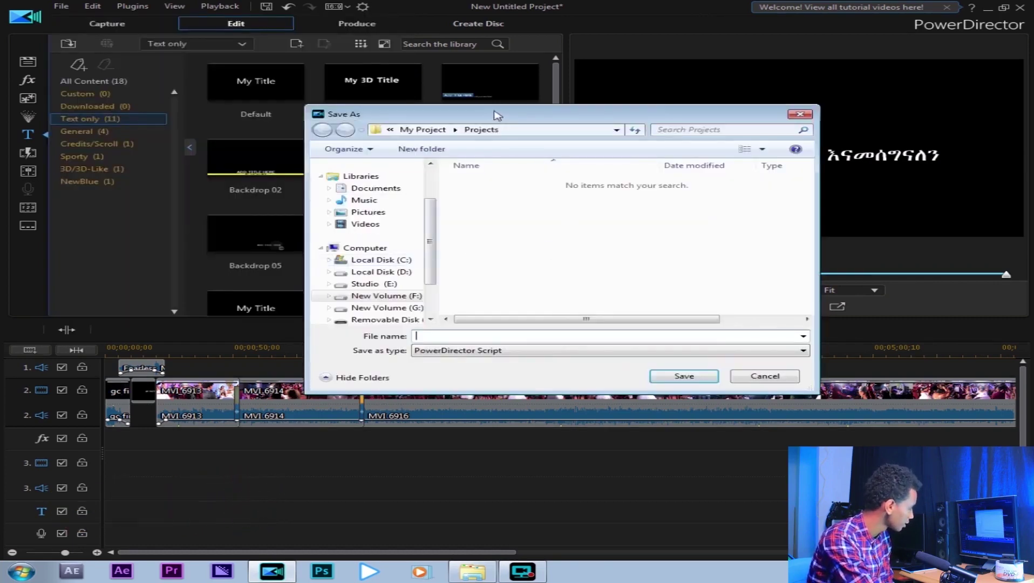
drag(494, 112, 539, 100)
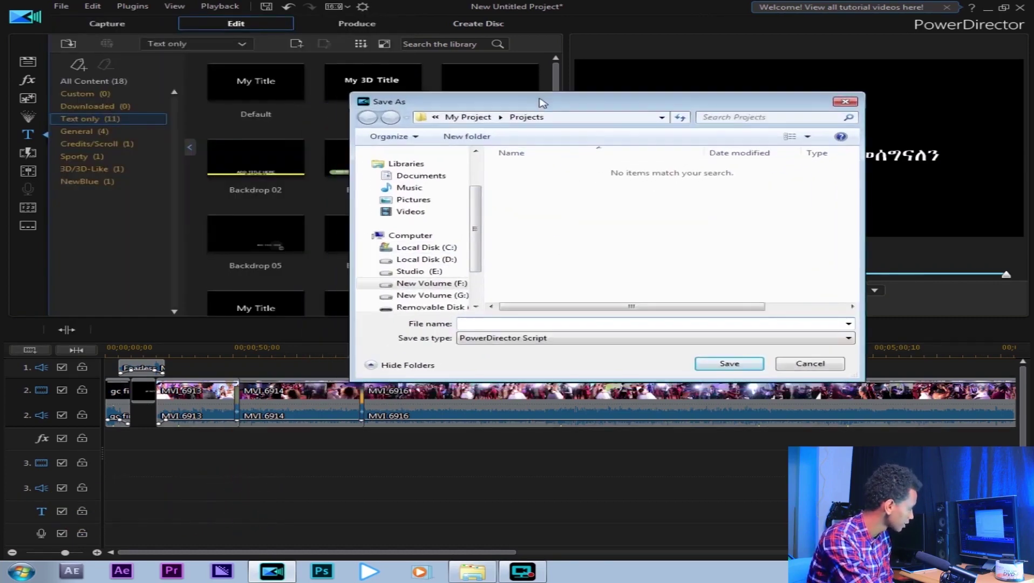
click(429, 239)
click(648, 274)
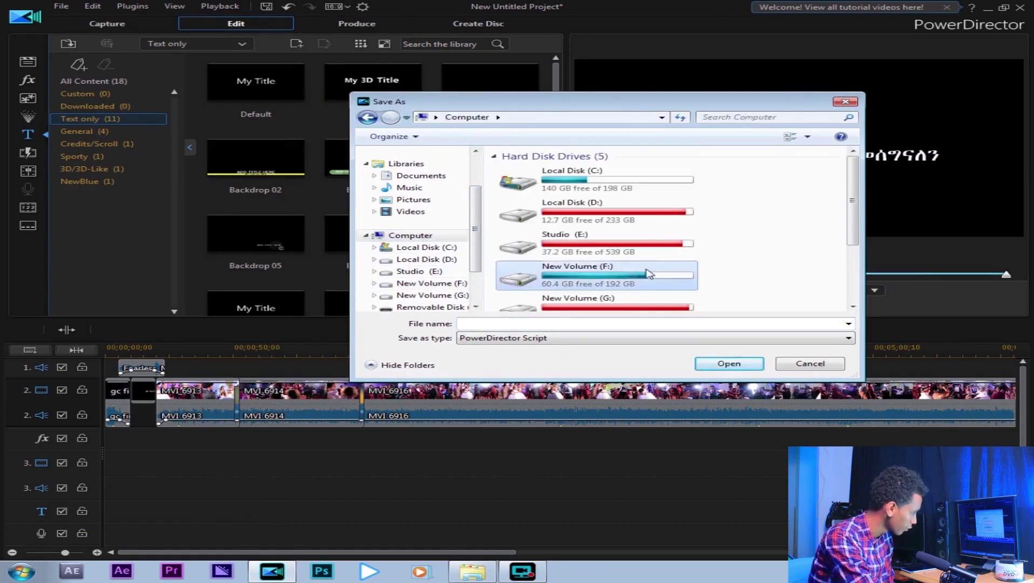
click(726, 365)
click(572, 219)
click(731, 366)
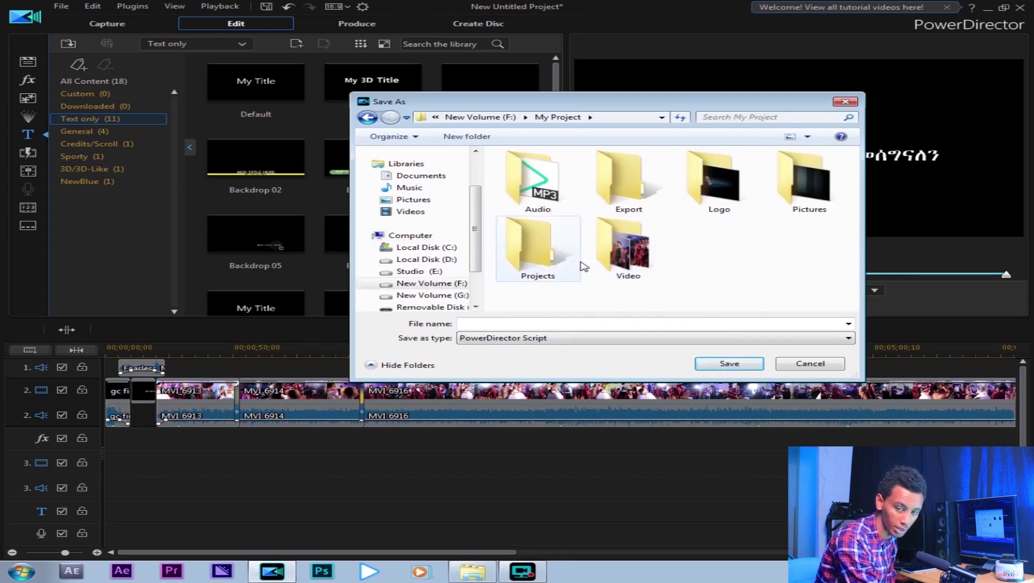
click(579, 265)
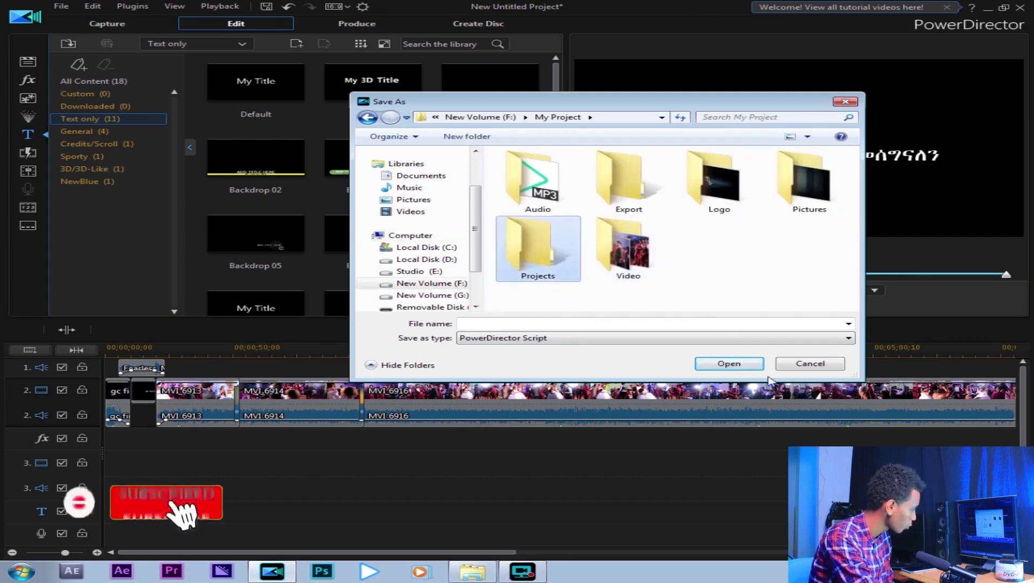
click(754, 367)
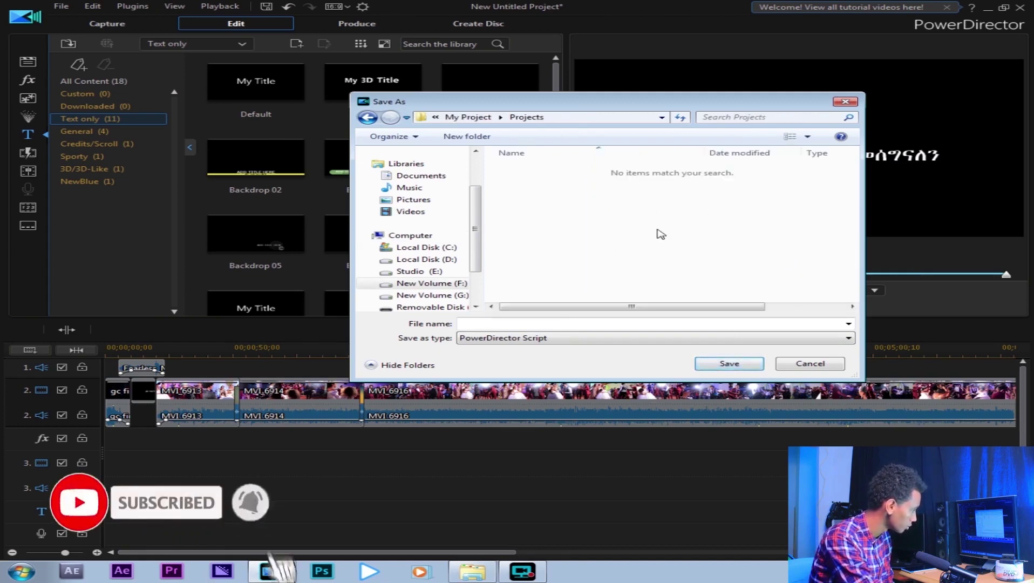
click(475, 324)
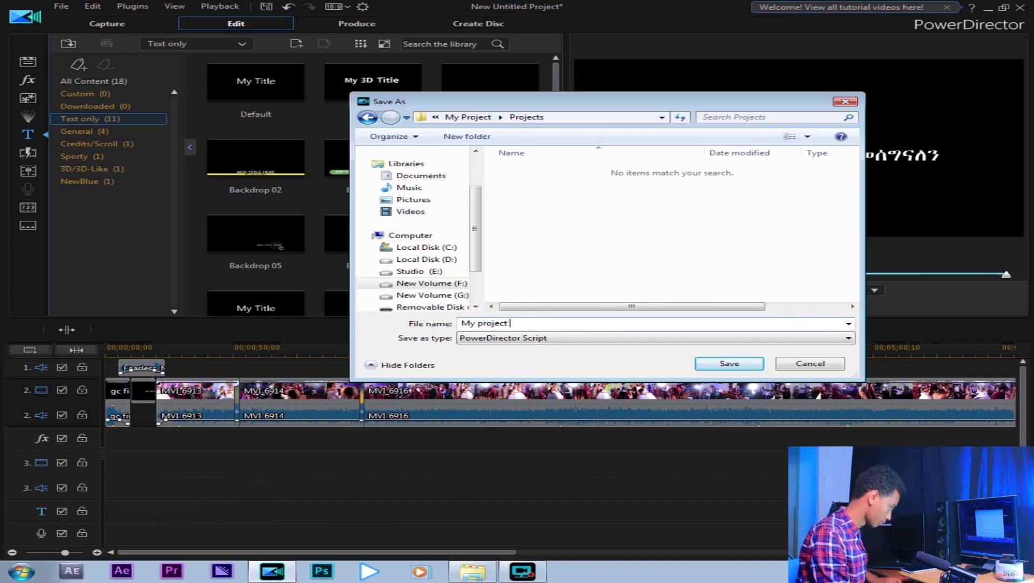
click(726, 365)
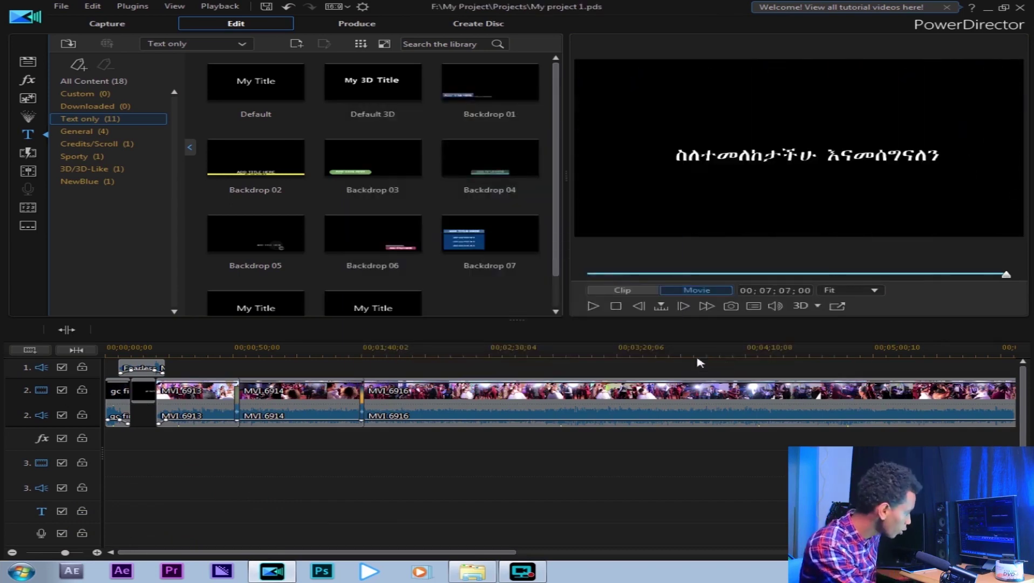
Play the end of the closing title to check its dissolve-out effect.
scroll(329, 352, up, 2)
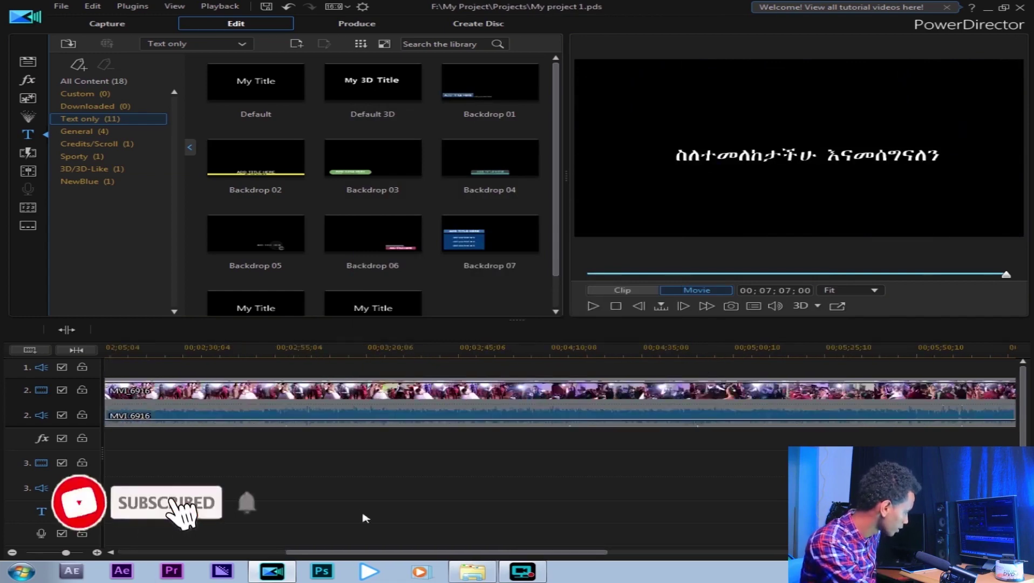
click(593, 306)
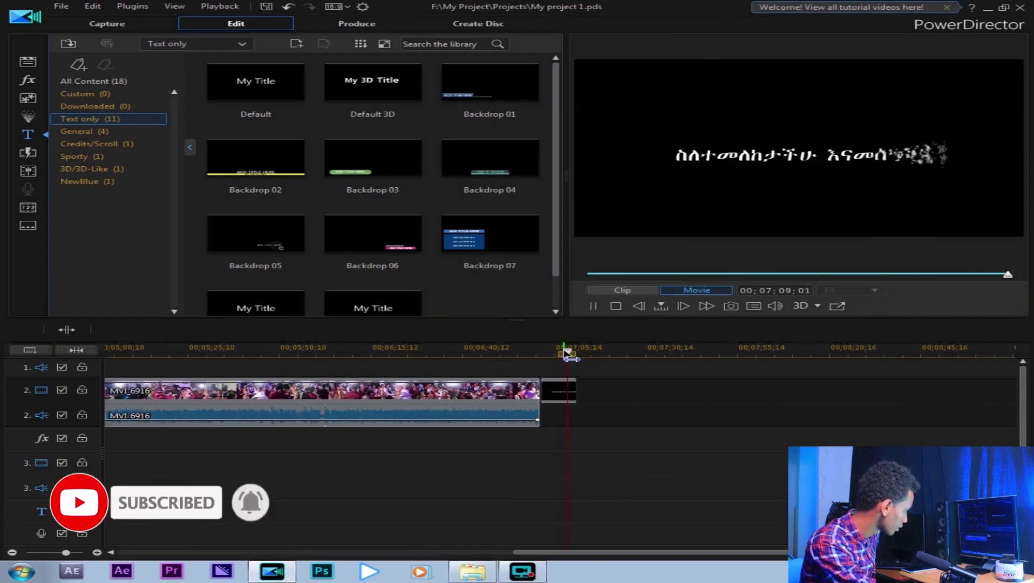
click(615, 306)
click(616, 306)
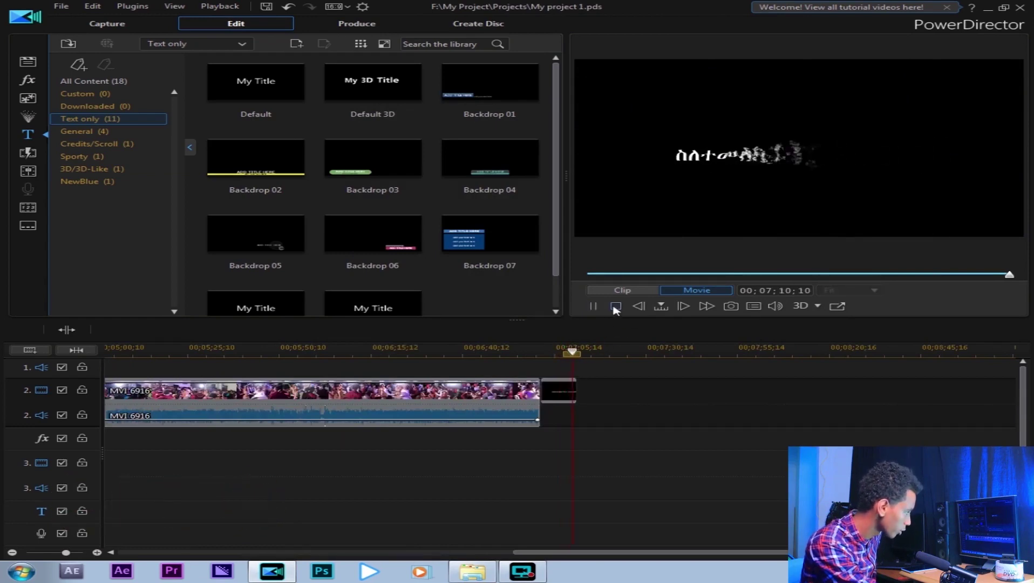
Play through the movie at several points, from the opening footage and clip transitions to the start of the closing title.
click(593, 306)
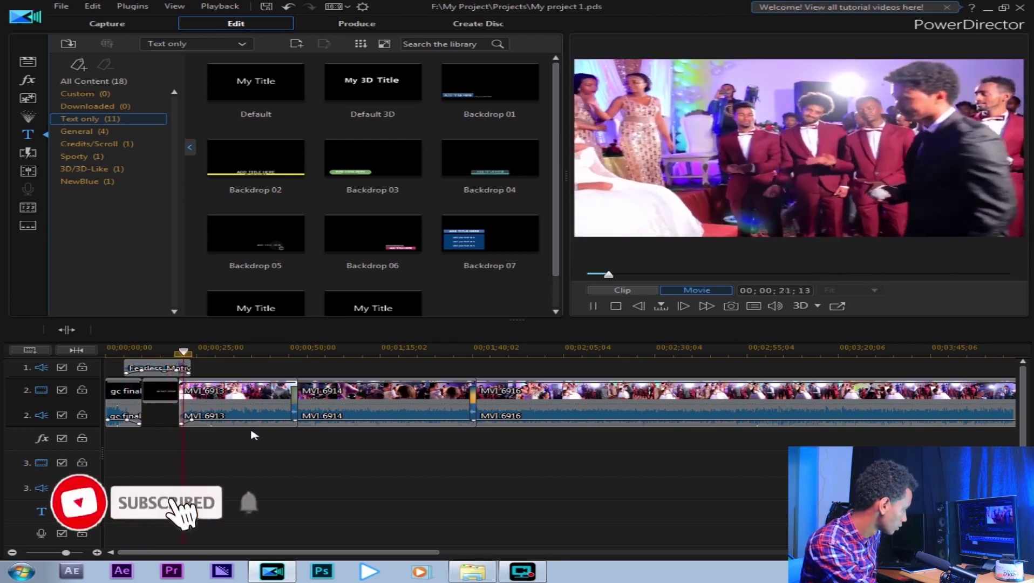
click(253, 349)
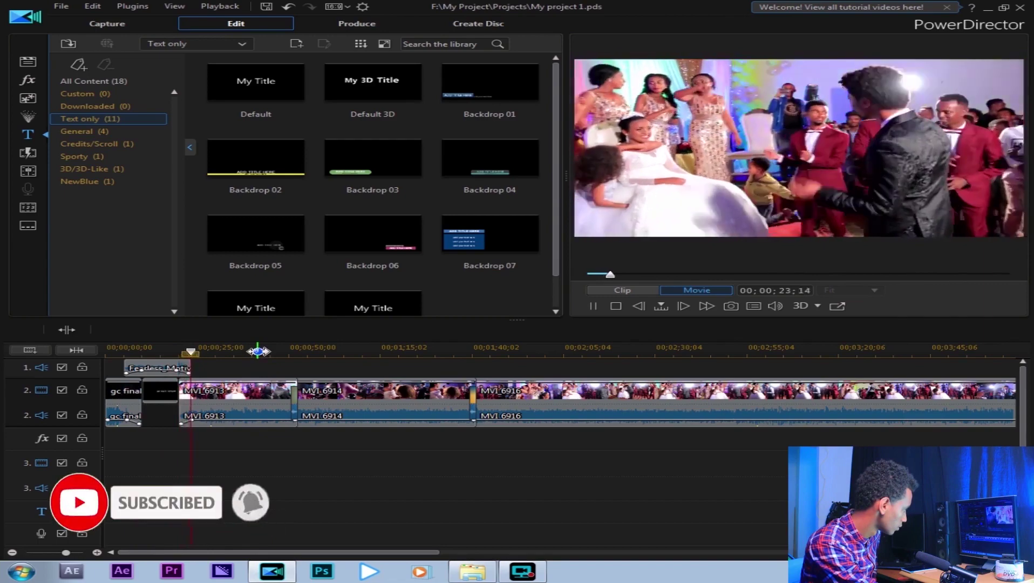
drag(278, 353, 295, 360)
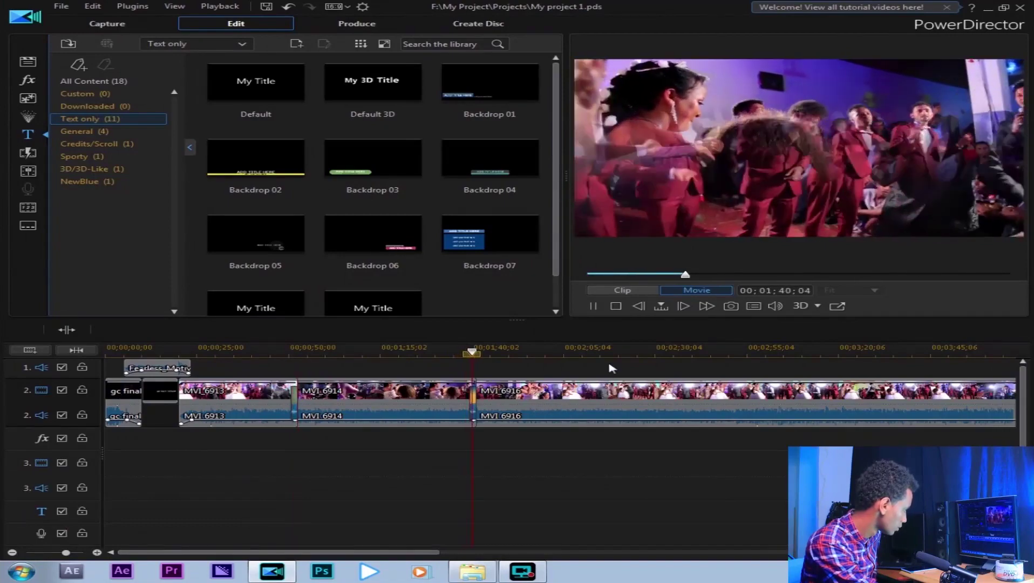
click(629, 350)
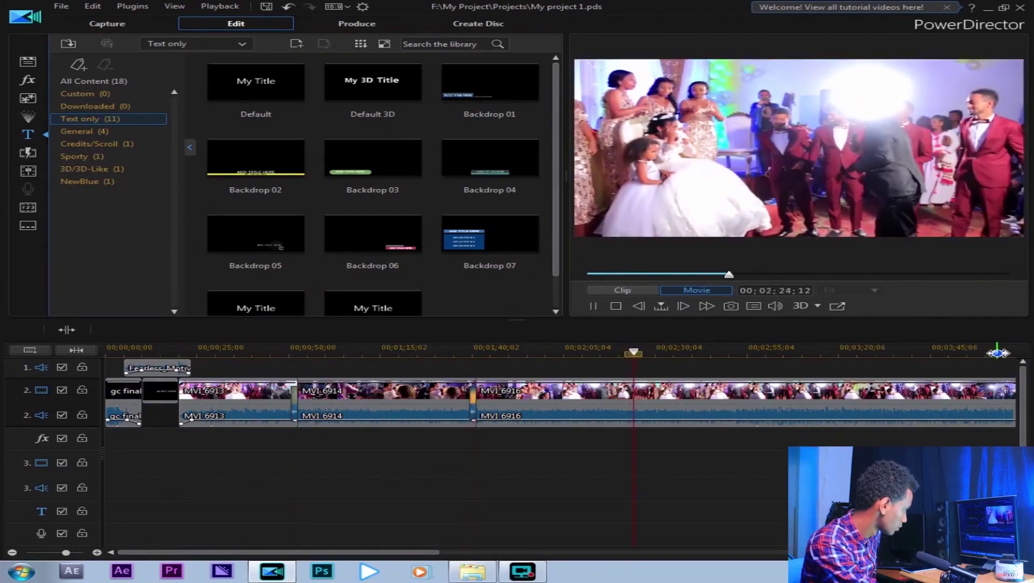
click(1009, 352)
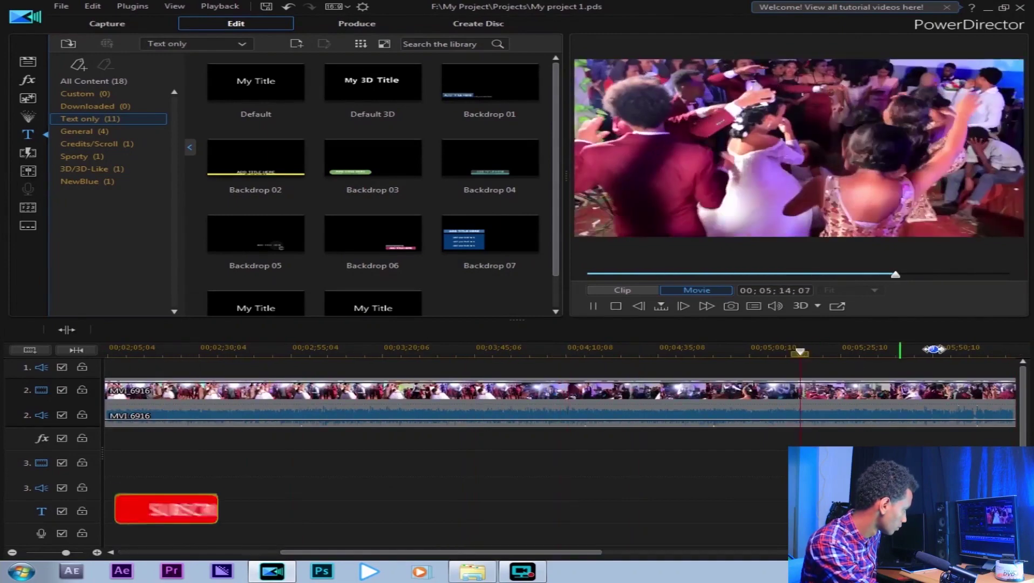
click(1008, 352)
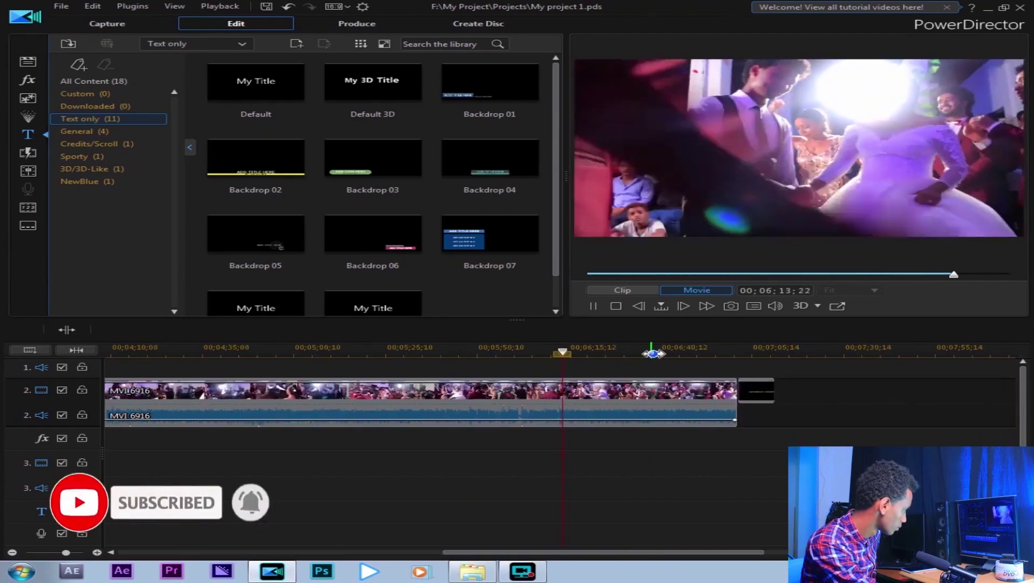
click(736, 352)
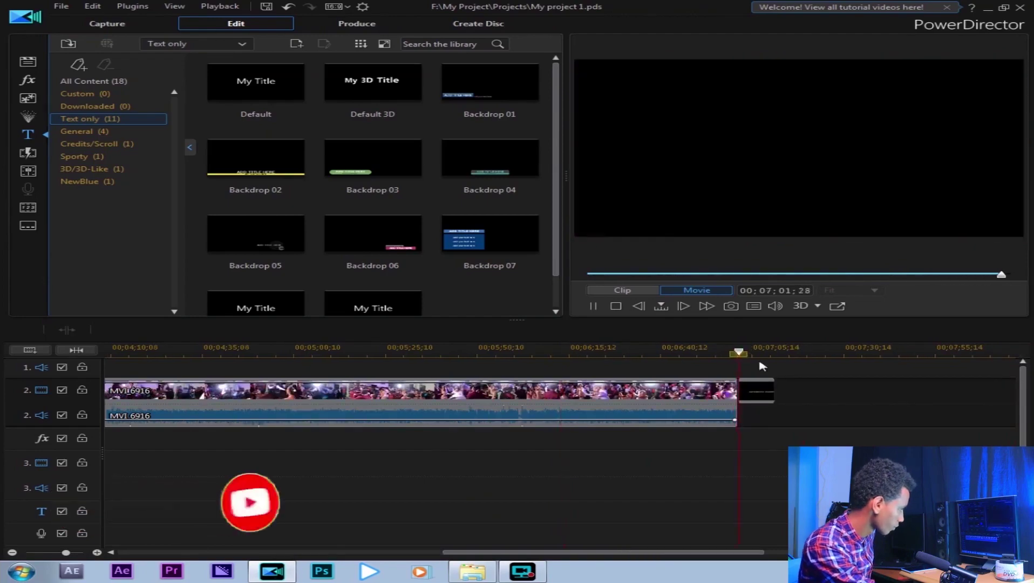
Add the Rotate CW transition between the MVI 6916 clip and the closing title and preview it.
click(754, 398)
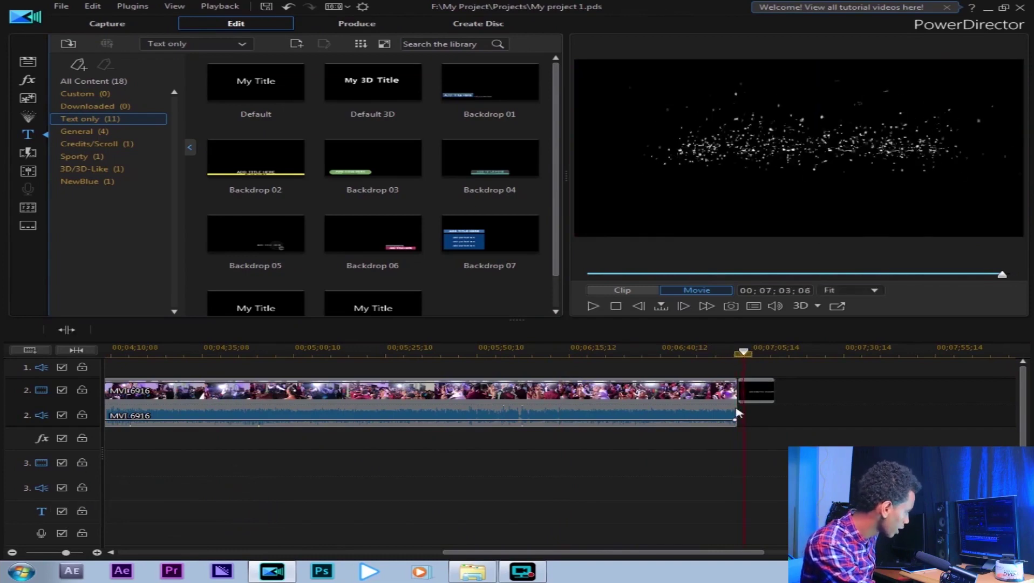
click(30, 156)
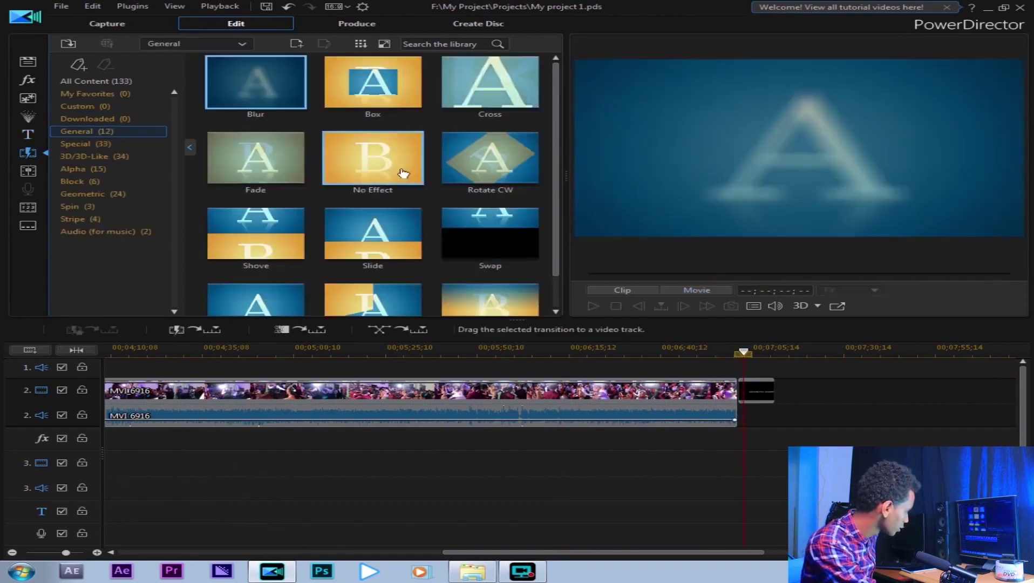
drag(490, 157, 737, 390)
click(593, 306)
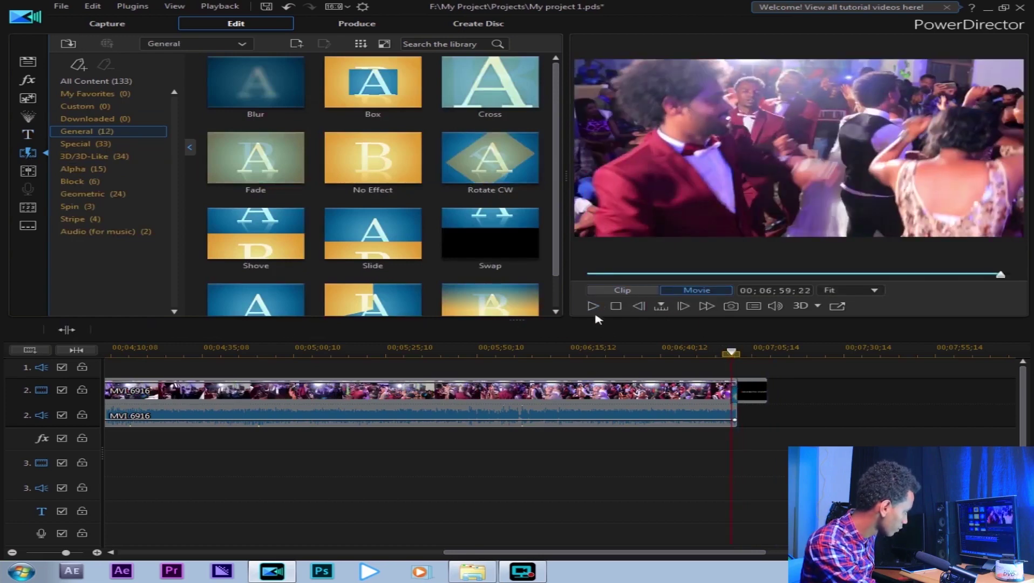
click(716, 346)
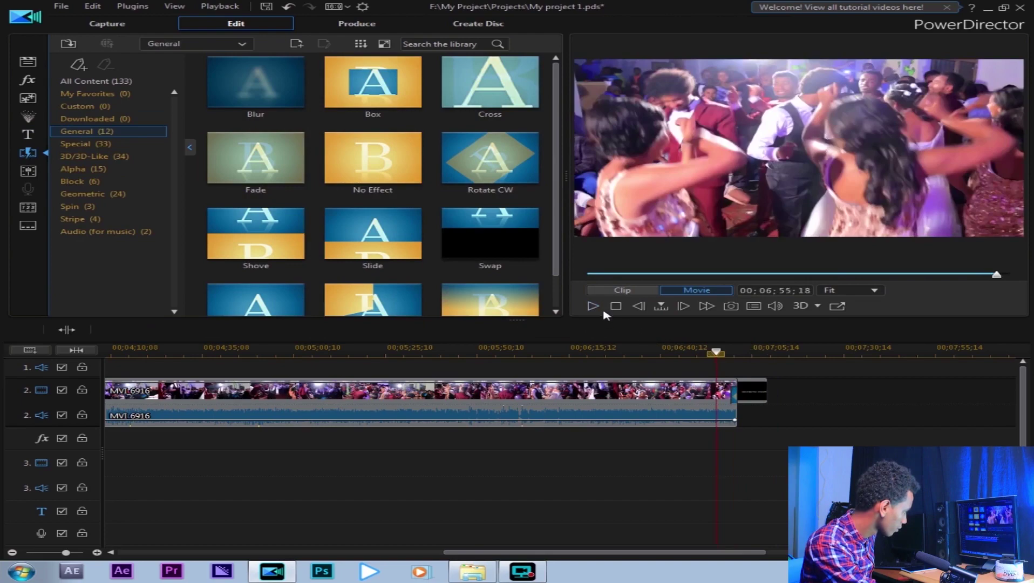
click(597, 310)
scroll(780, 392, up, 1)
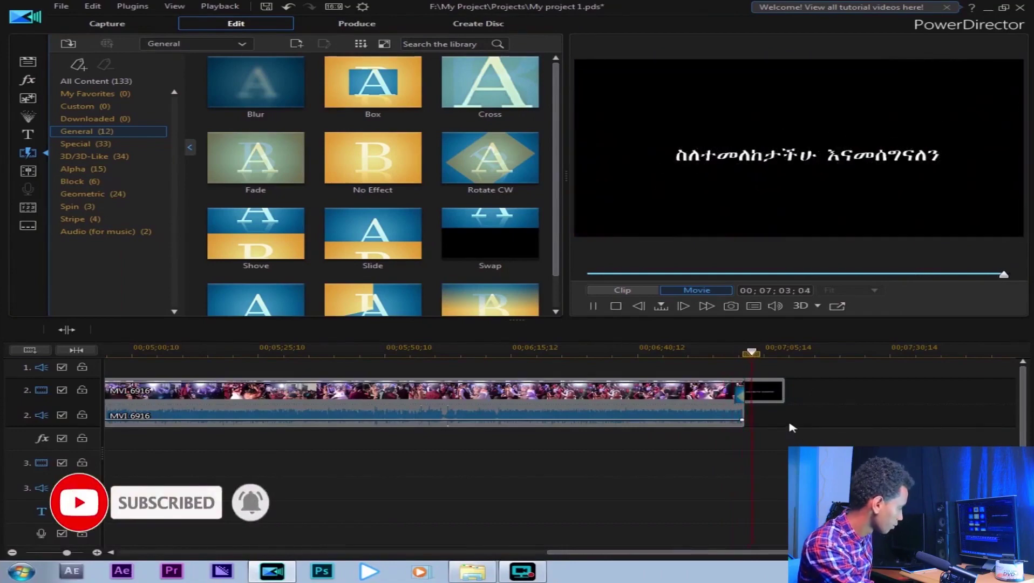
Fade out the audio at the end of the MVI 6916 clip and save the project.
click(738, 424)
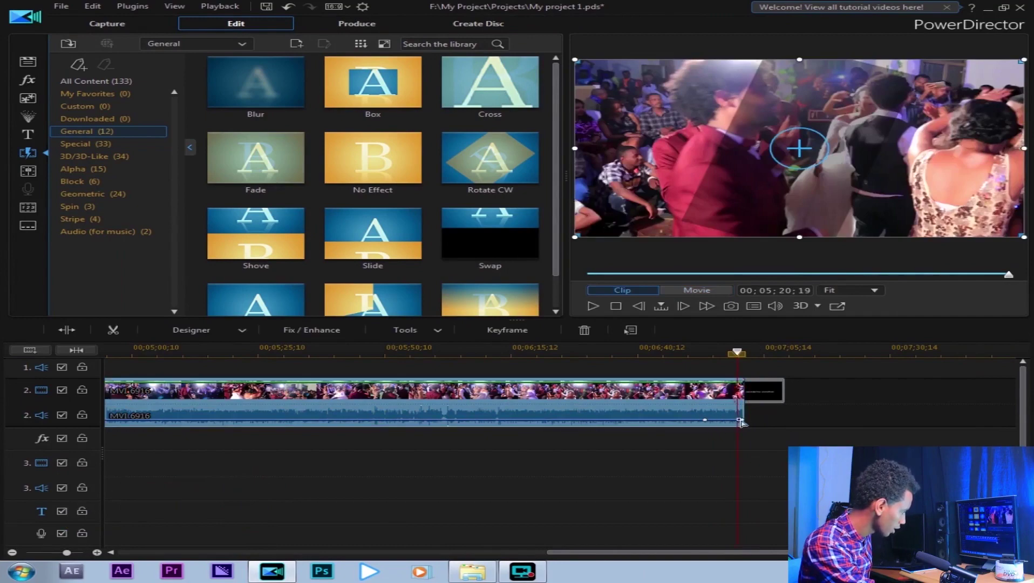
drag(740, 420, 742, 430)
key(space)
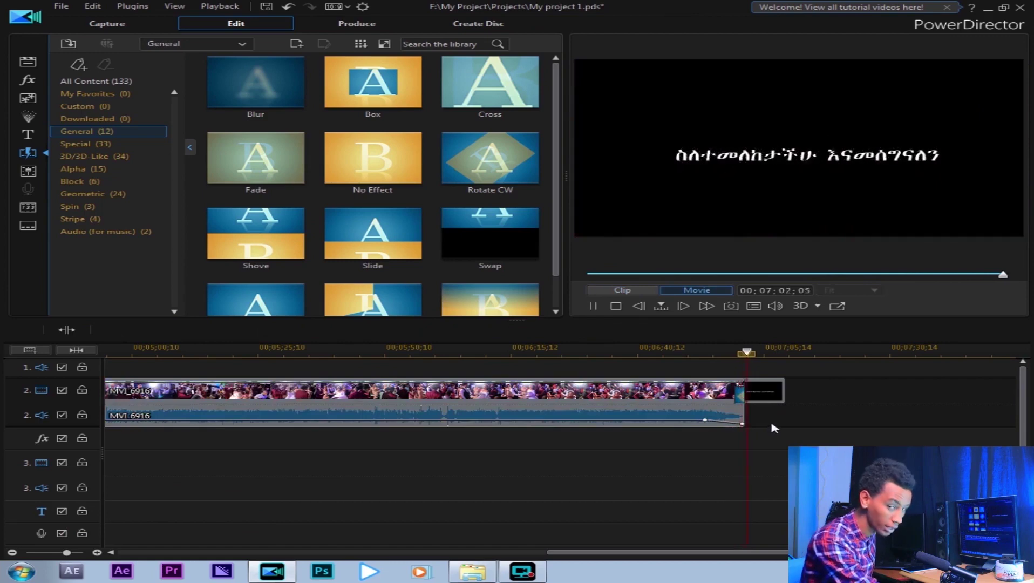
key(space)
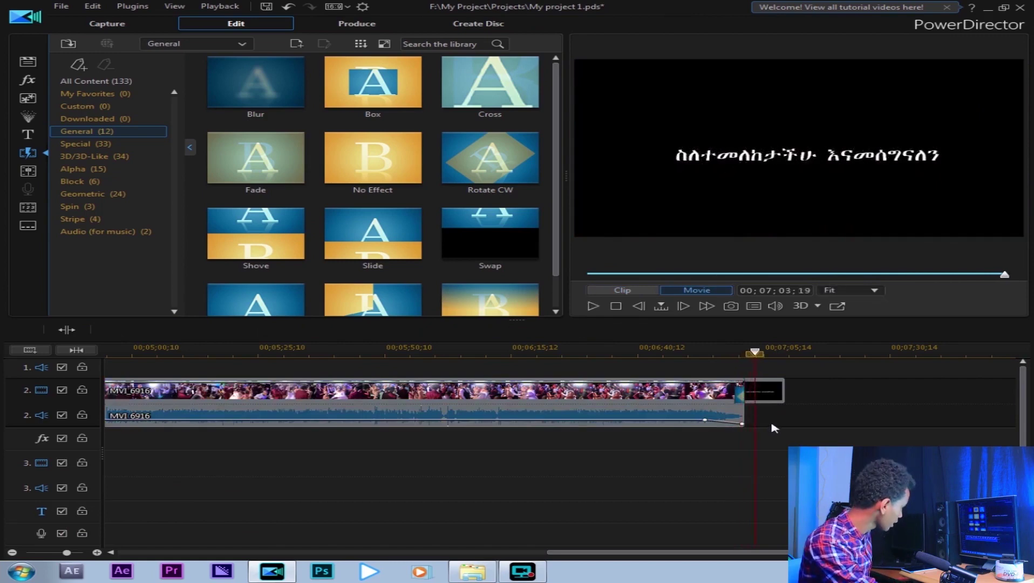
click(61, 6)
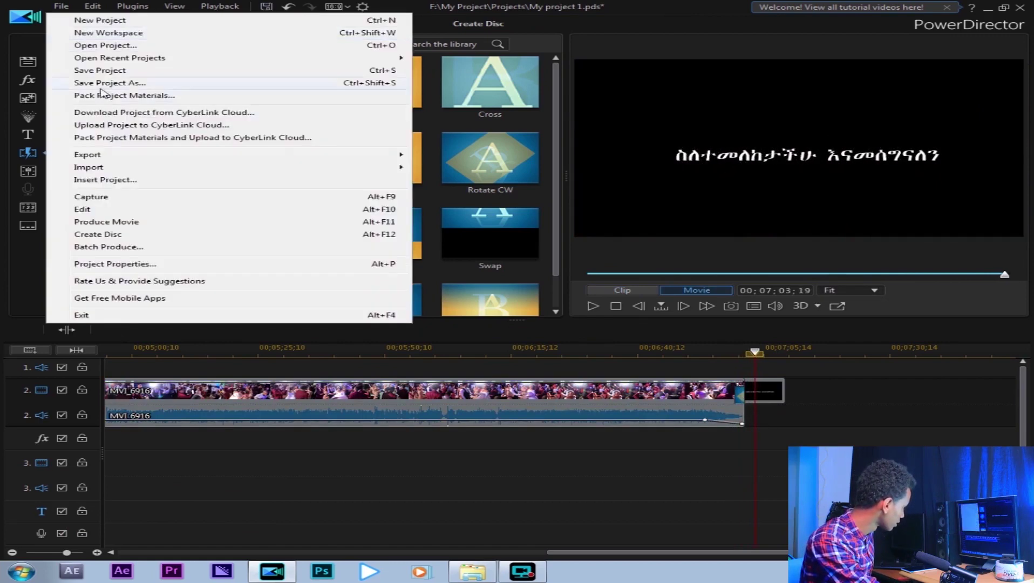
click(97, 72)
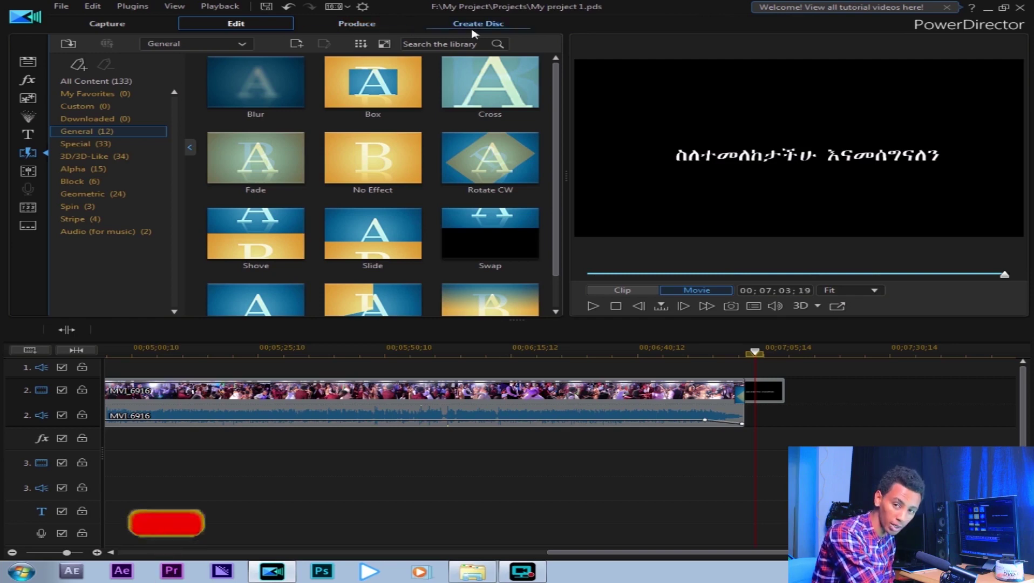
Set the production output to H.264 AVC in MP4 with the MPEG-4 1920 x 1080/30p (16 Mbps) profile.
click(373, 27)
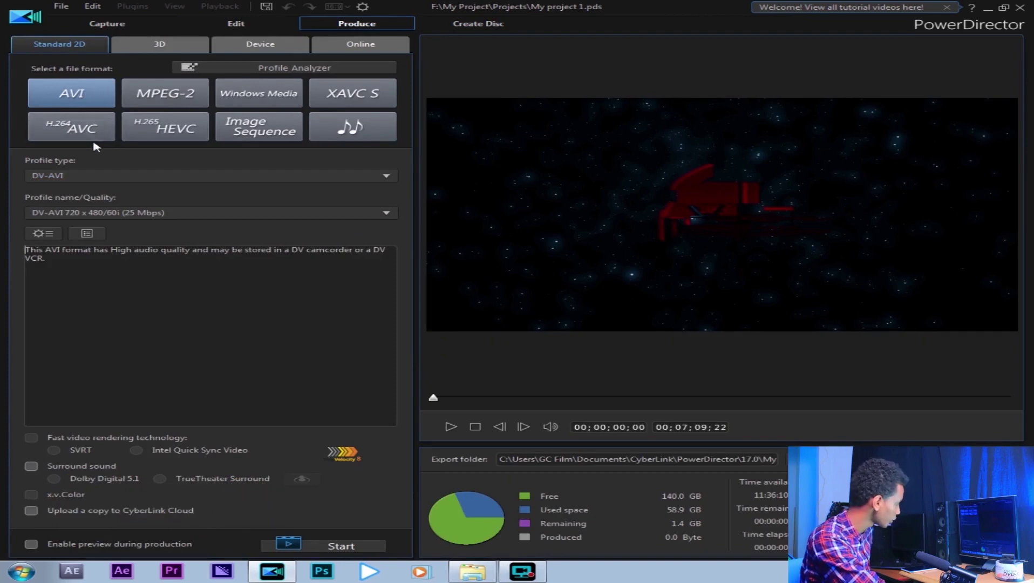
click(76, 135)
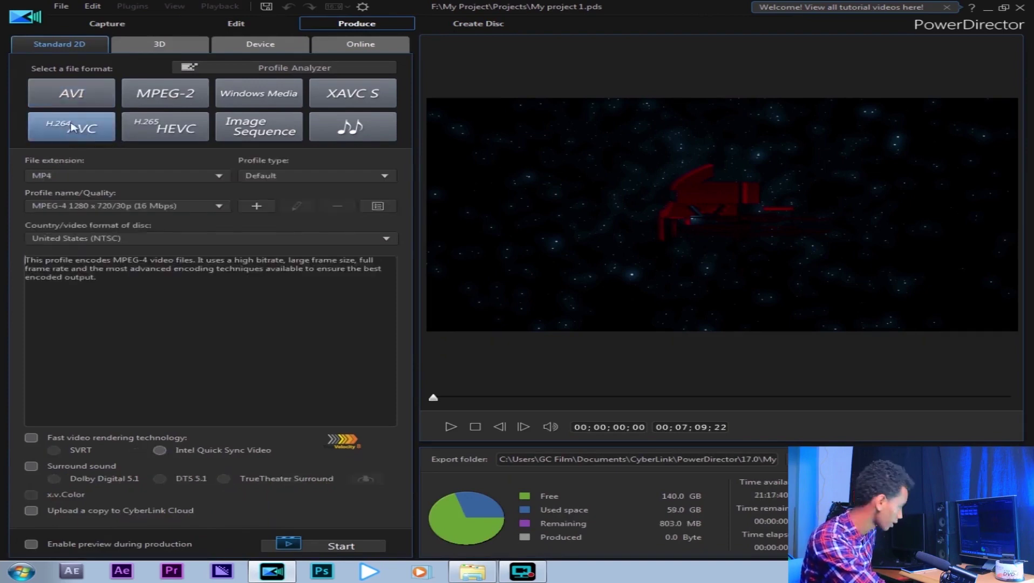
click(85, 207)
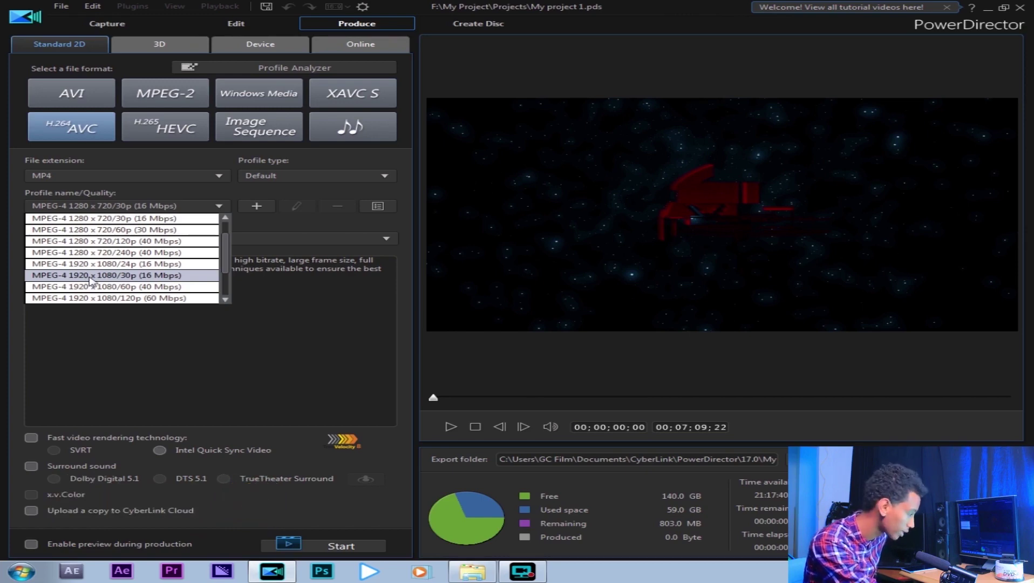
click(128, 277)
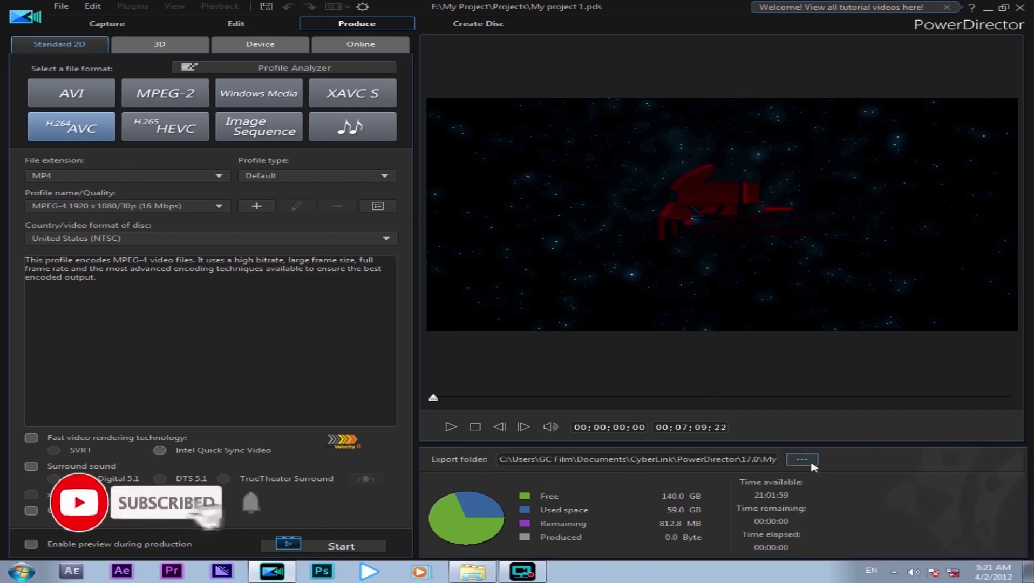
Set the output file to Export1 in the Export folder of My Project on New Volume (F:).
click(801, 460)
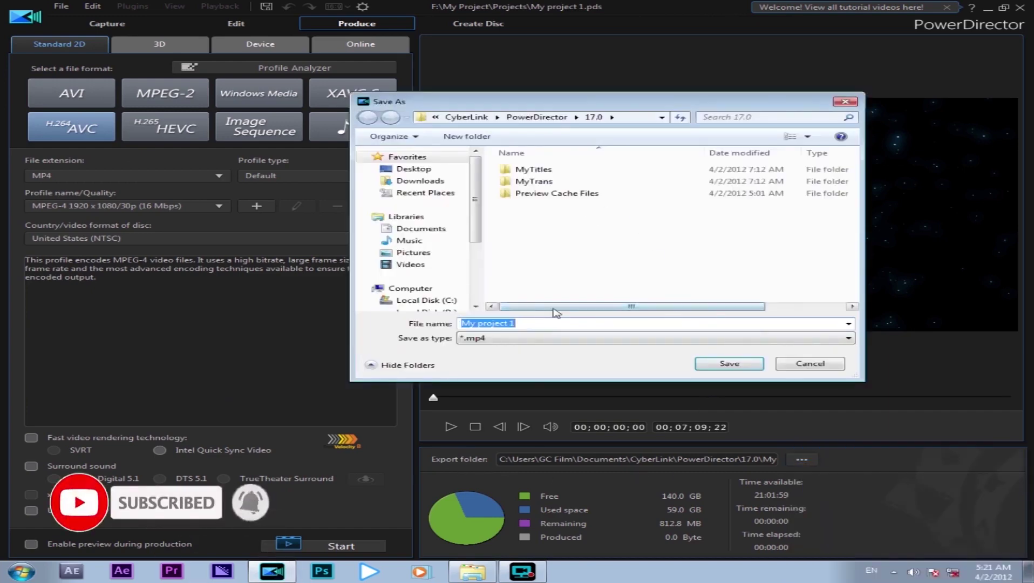
click(427, 290)
click(594, 274)
click(757, 362)
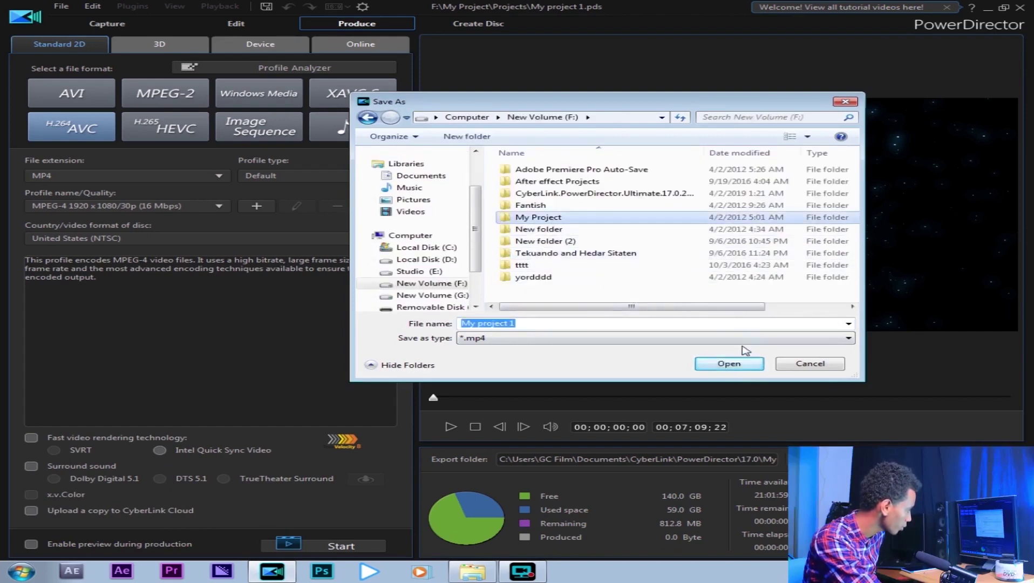
click(737, 366)
click(639, 187)
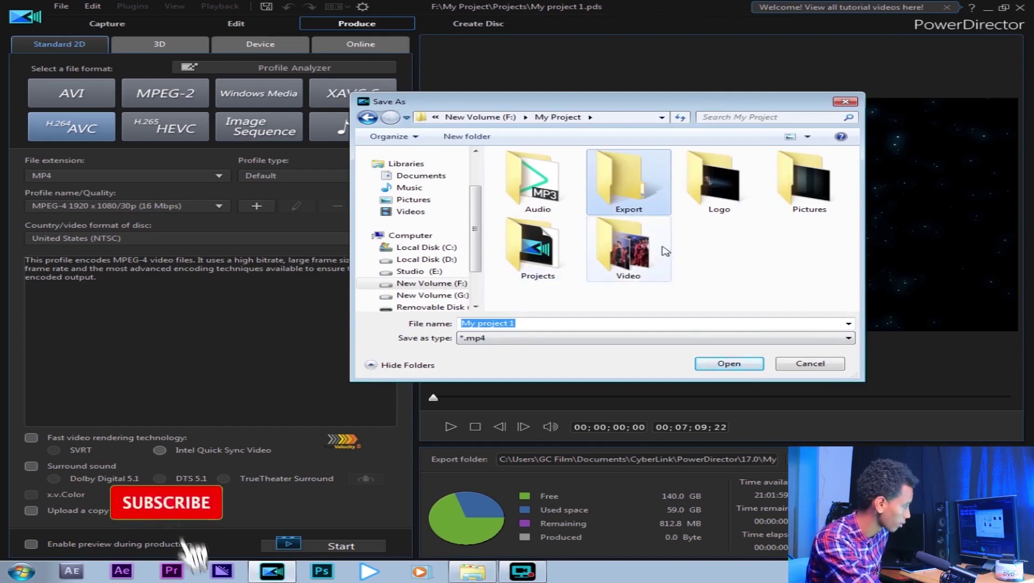
click(729, 363)
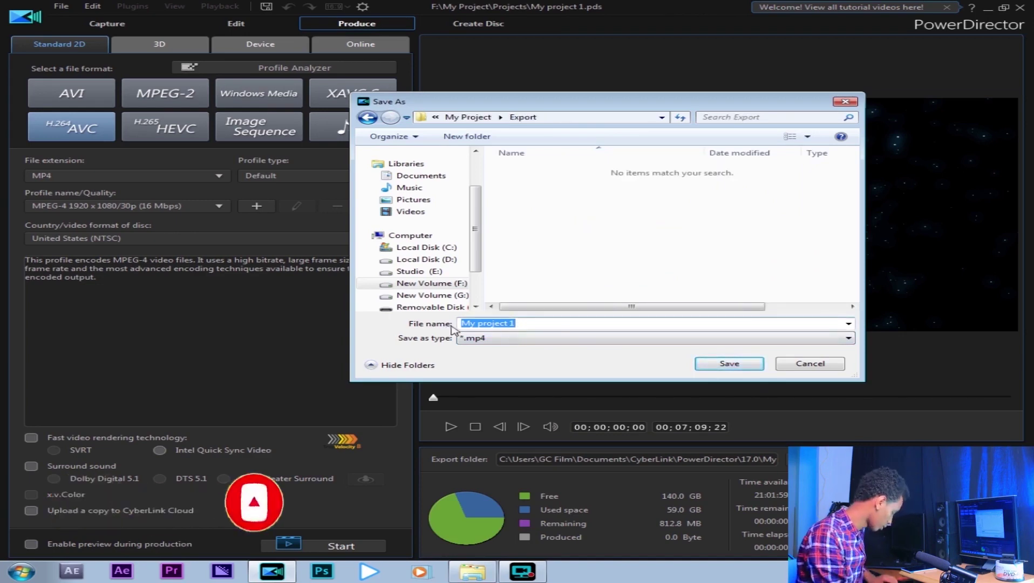
text(Export1)
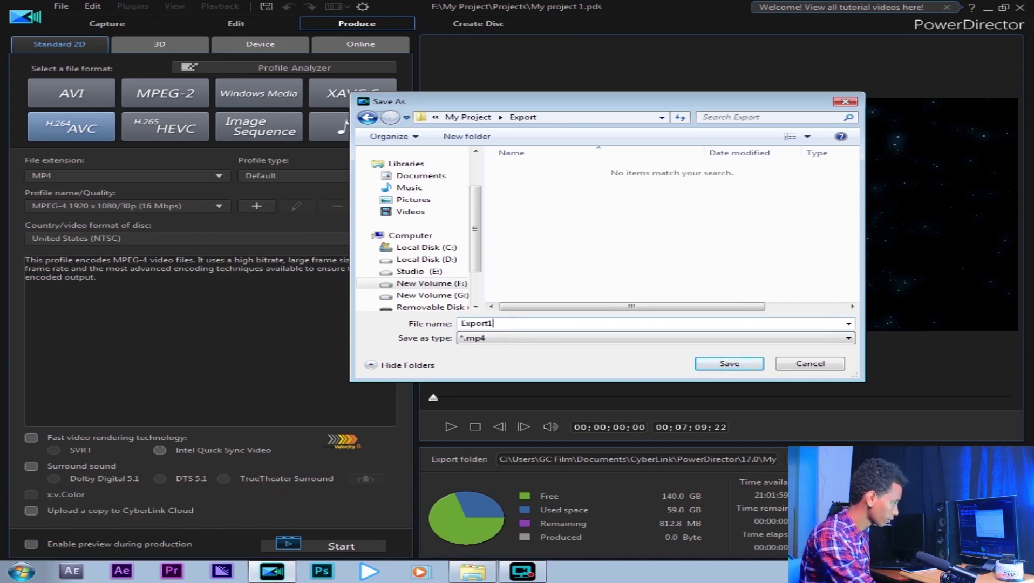
click(729, 365)
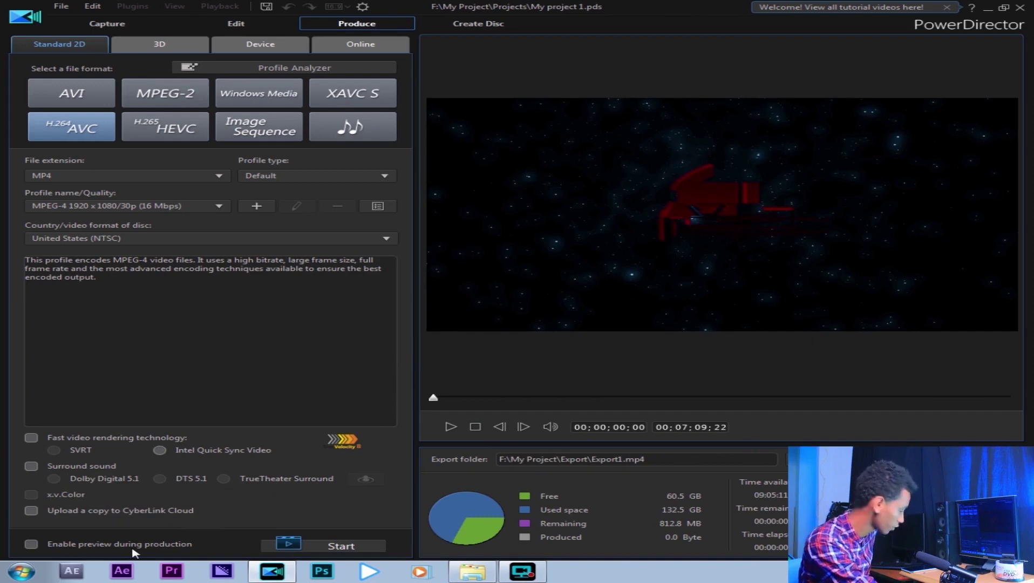
Enable the preview during production and start rendering the movie.
click(77, 544)
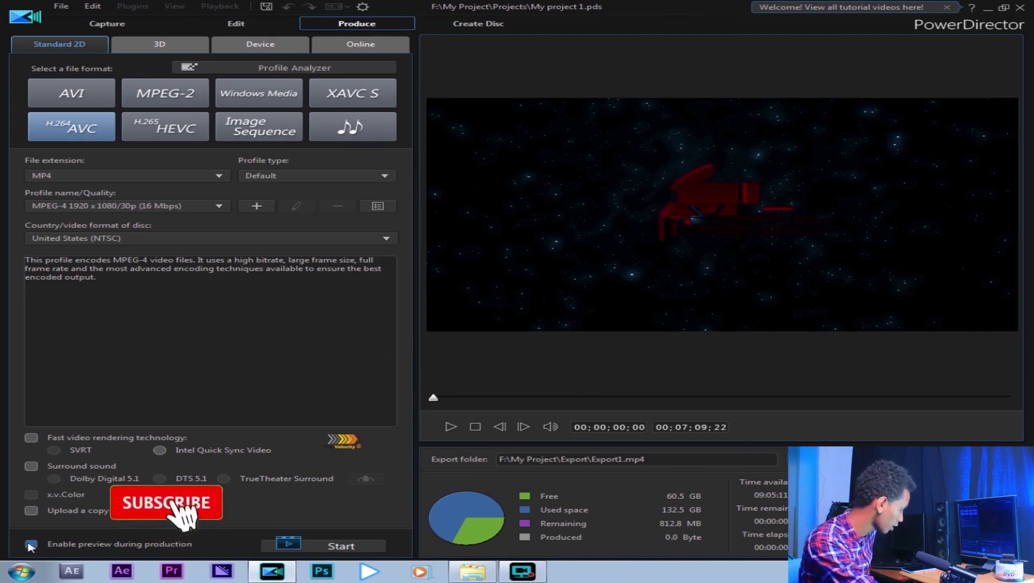
click(338, 546)
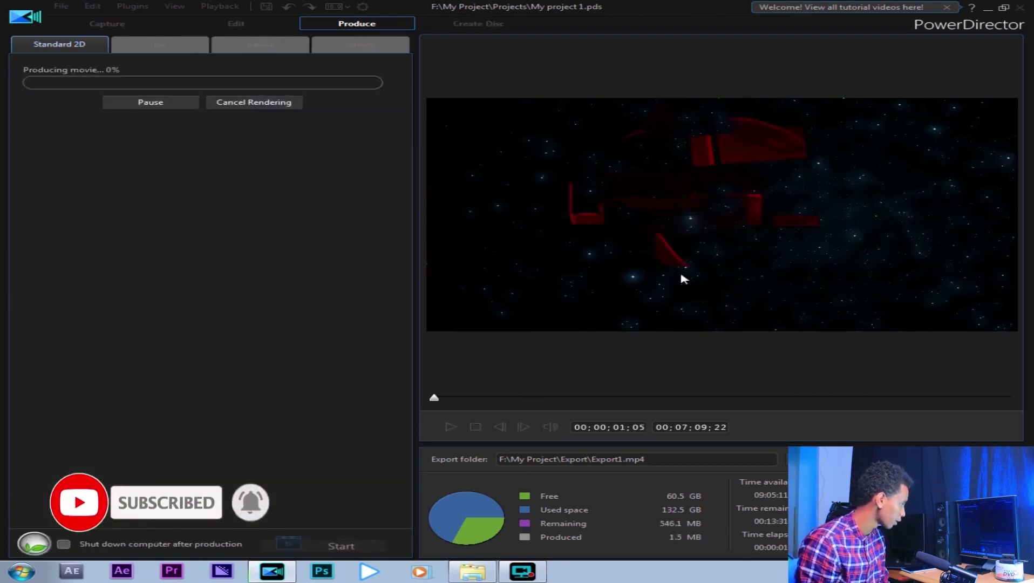